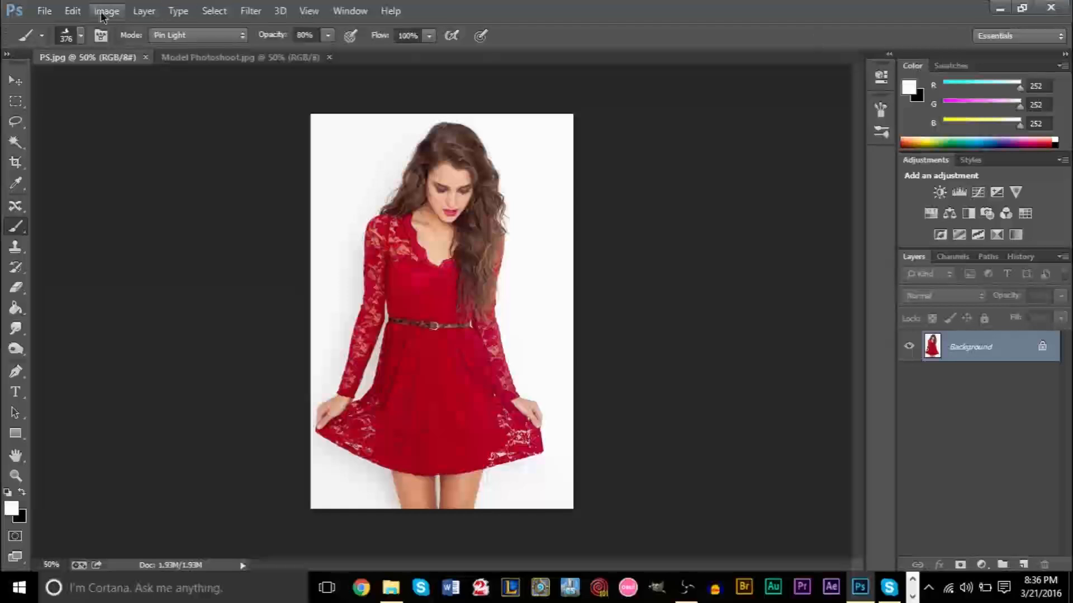
left_click(44, 12)
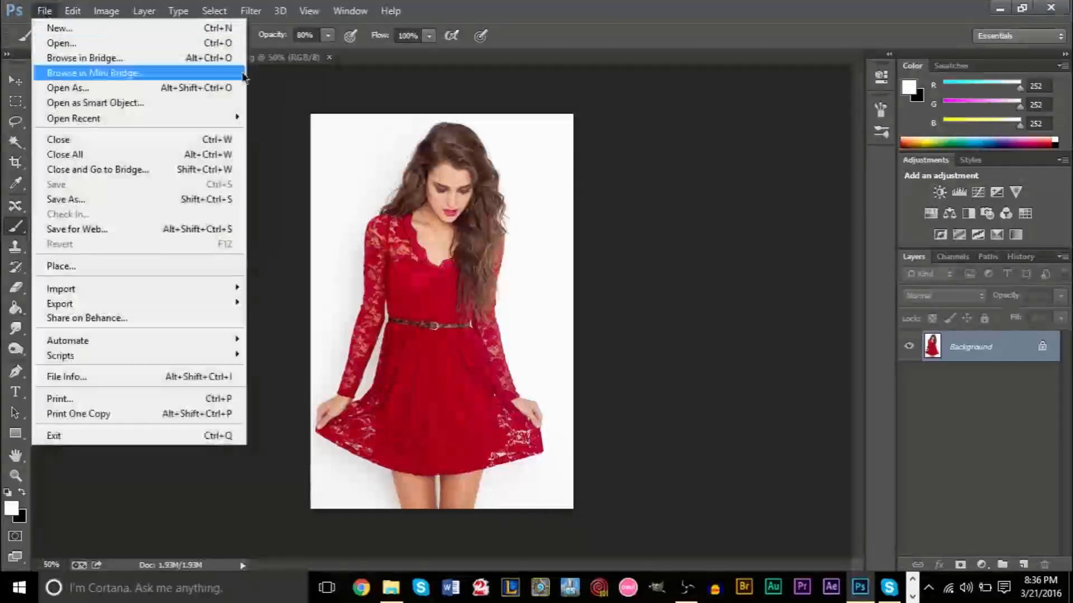
left_click(288, 90)
left_click(287, 56)
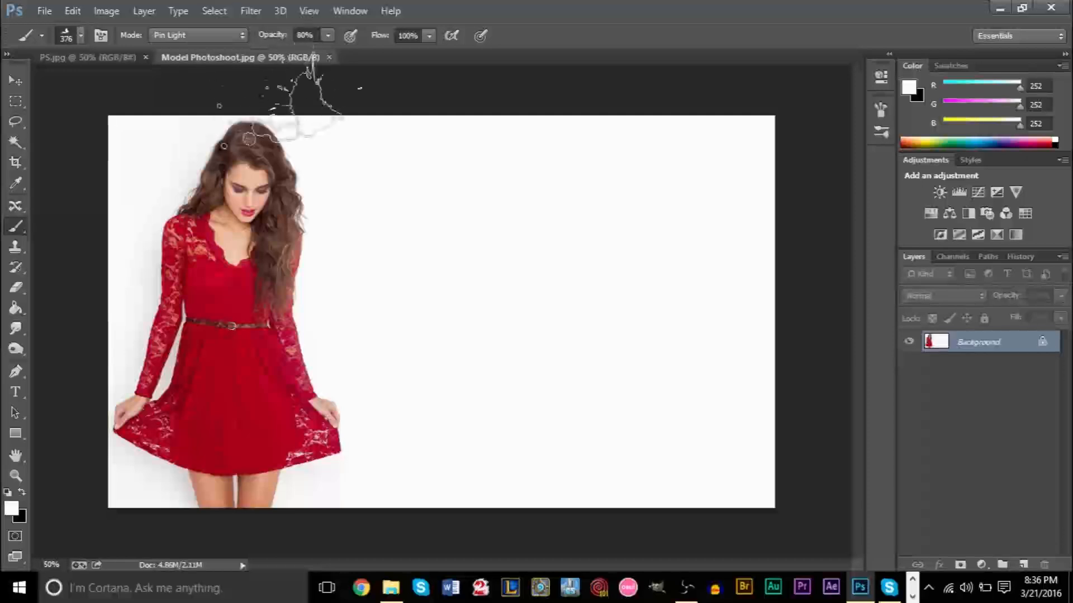
left_click(100, 58)
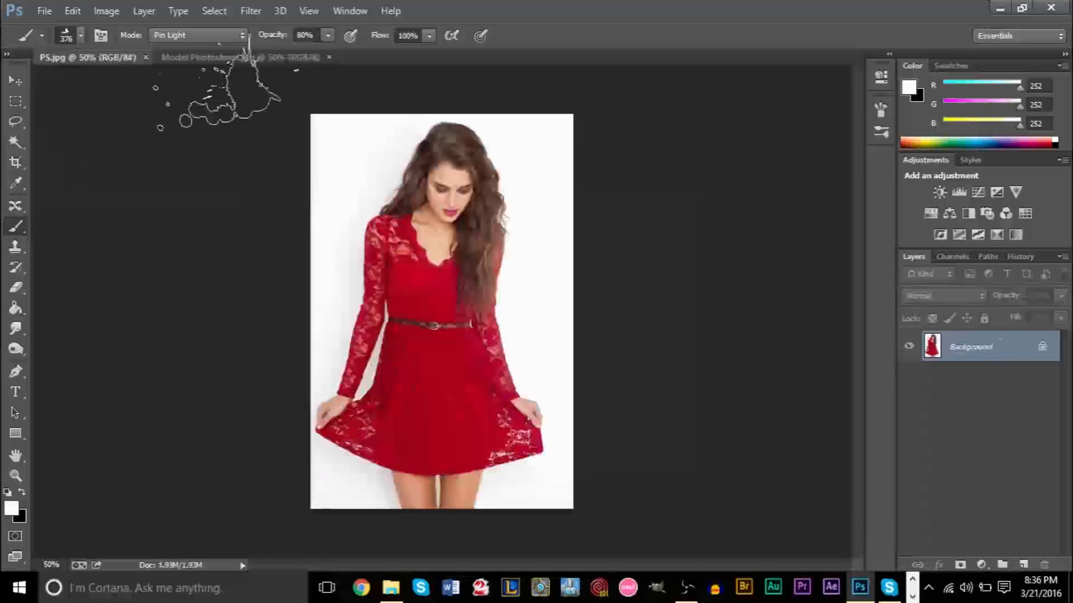
Try to copy the model photo from PS.jpg into Model Photoshoot.jpg with the Move tool, and undo the copy.
left_click(16, 81)
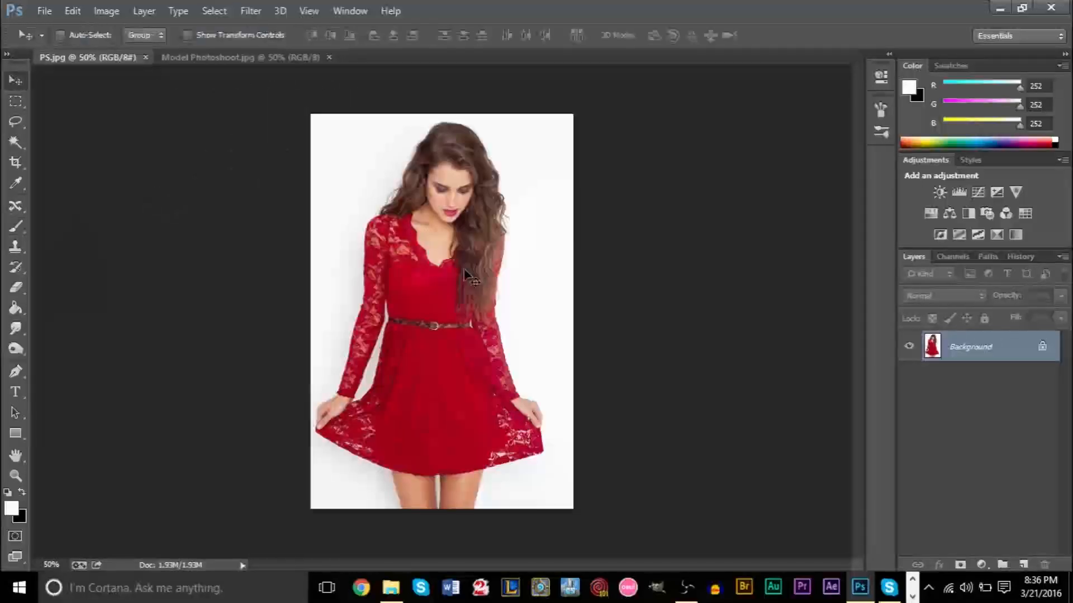
left_click(223, 58)
left_click_drag(226, 76, 384, 291)
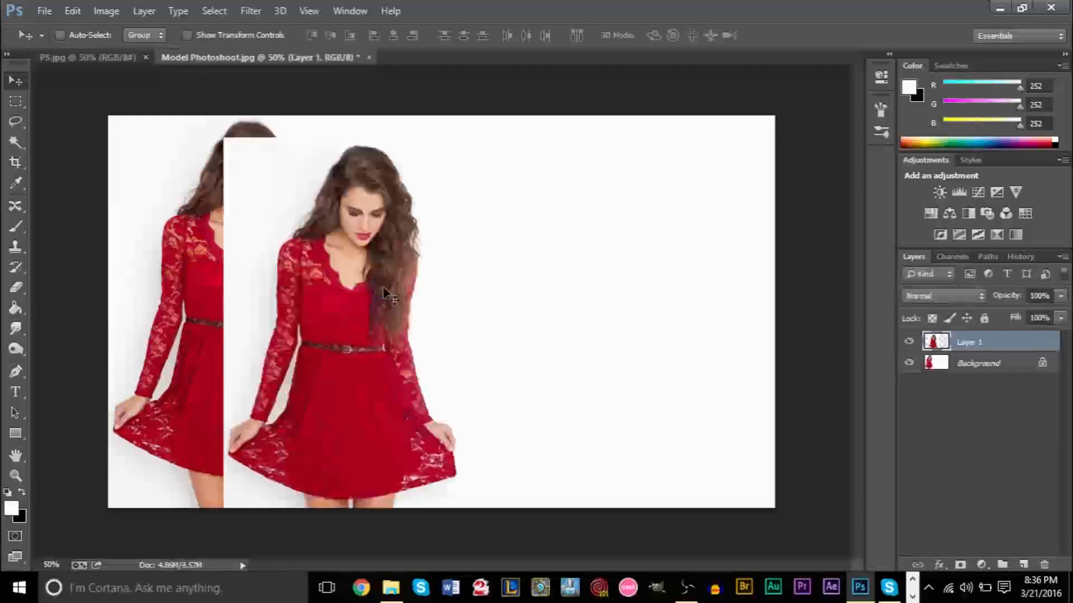
key("ctrl+z")
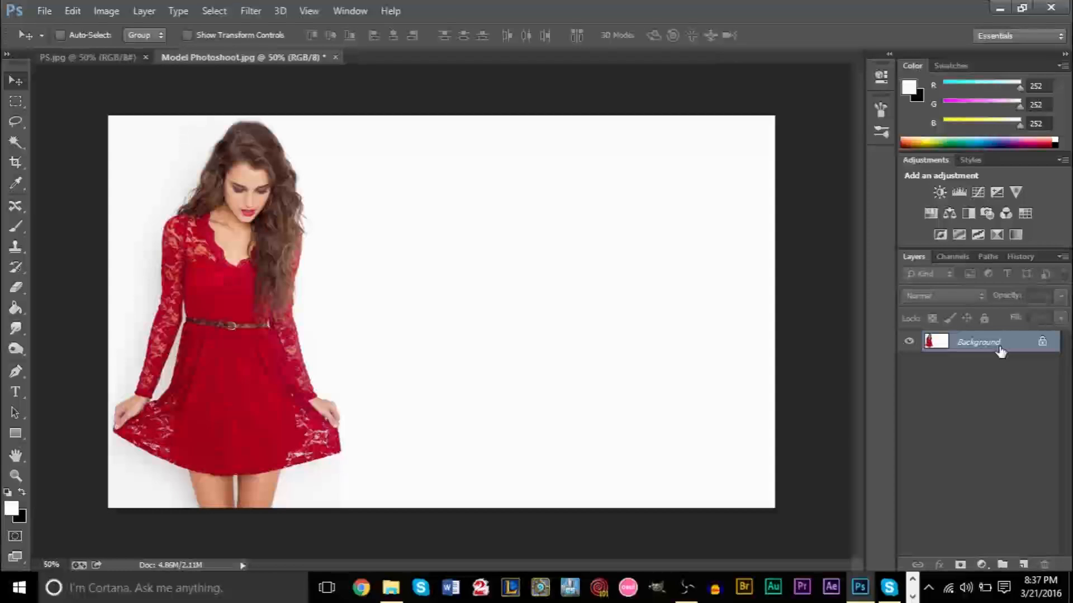
Duplicate the Background layer of Model Photoshoot.jpg and keep the duplicate selected.
key("j")
key("ctrl+j")
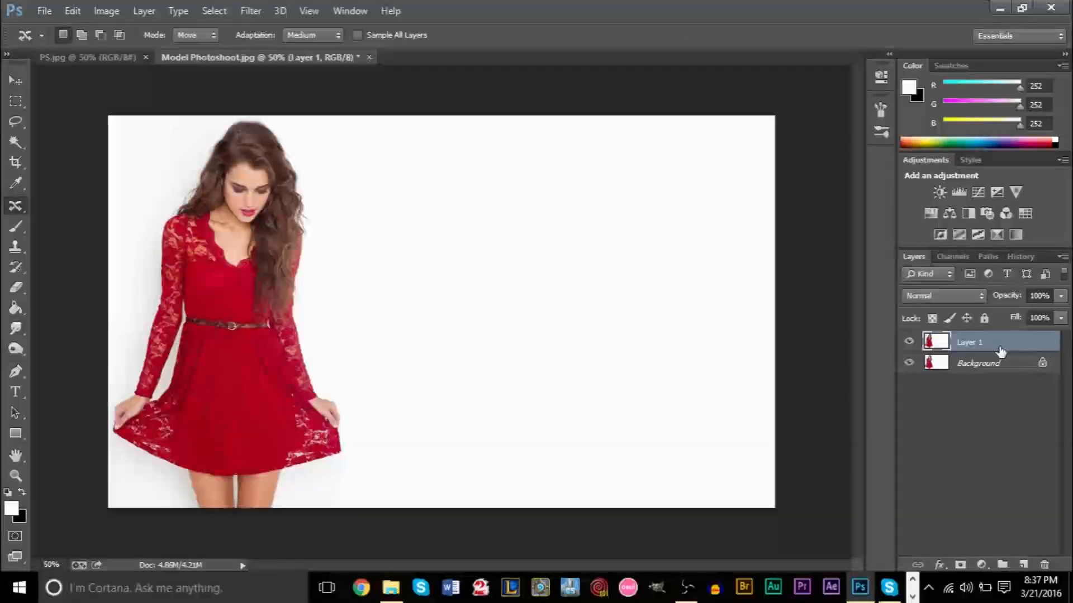
left_click(983, 362)
left_click(983, 343)
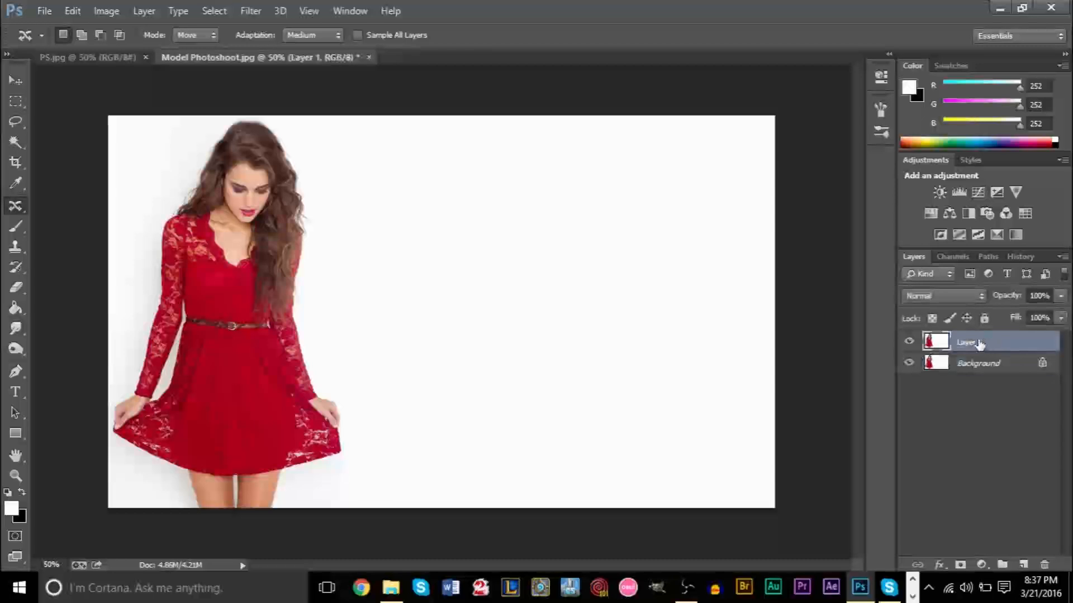
right_click(978, 343)
left_click(984, 343)
right_click(942, 343)
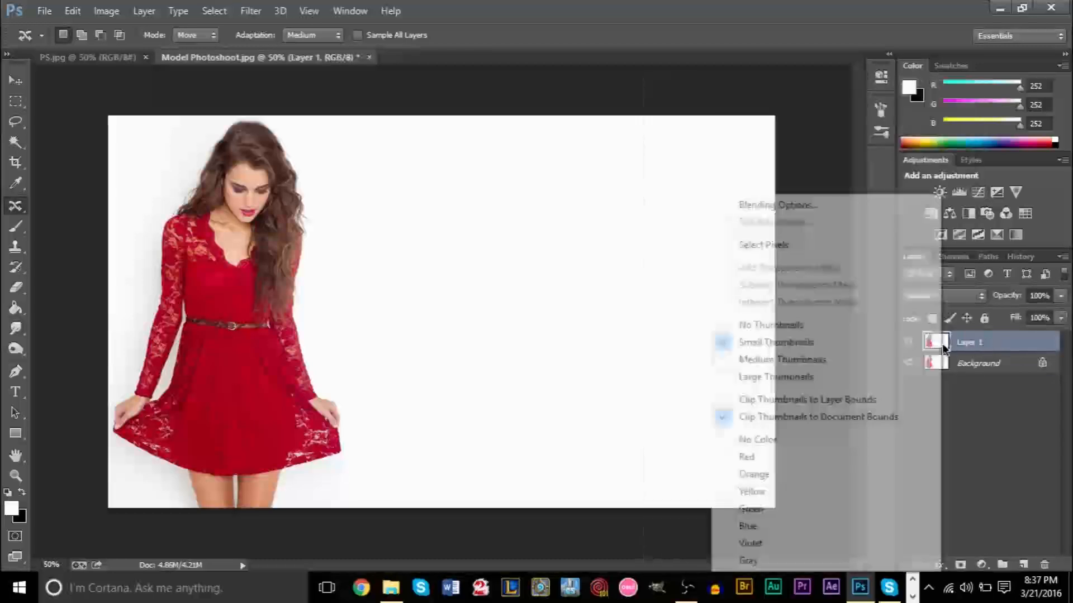
left_click(979, 347)
right_click(979, 348)
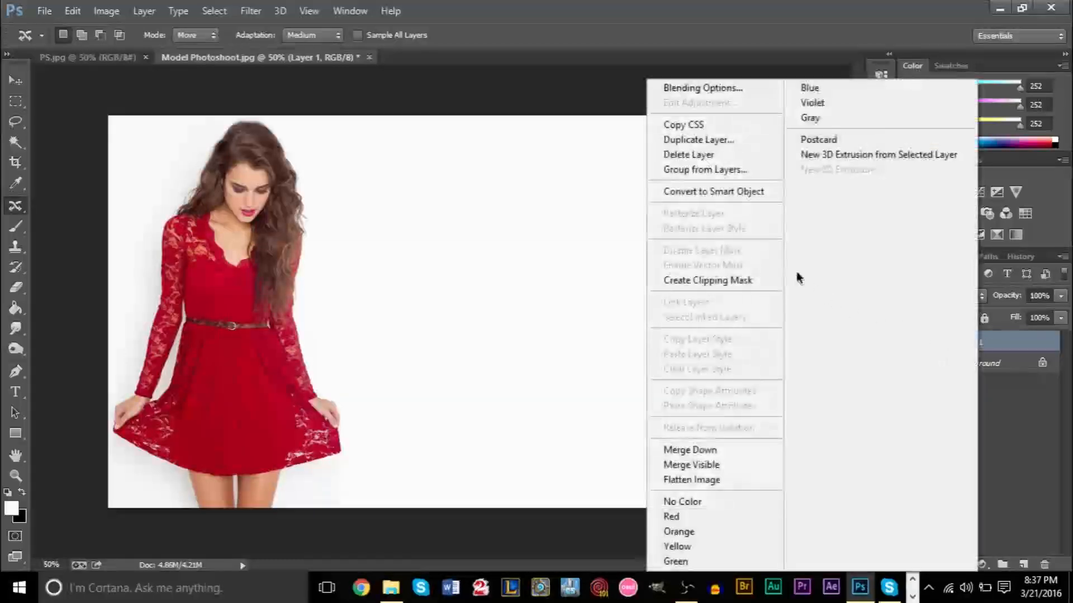
left_click(712, 141)
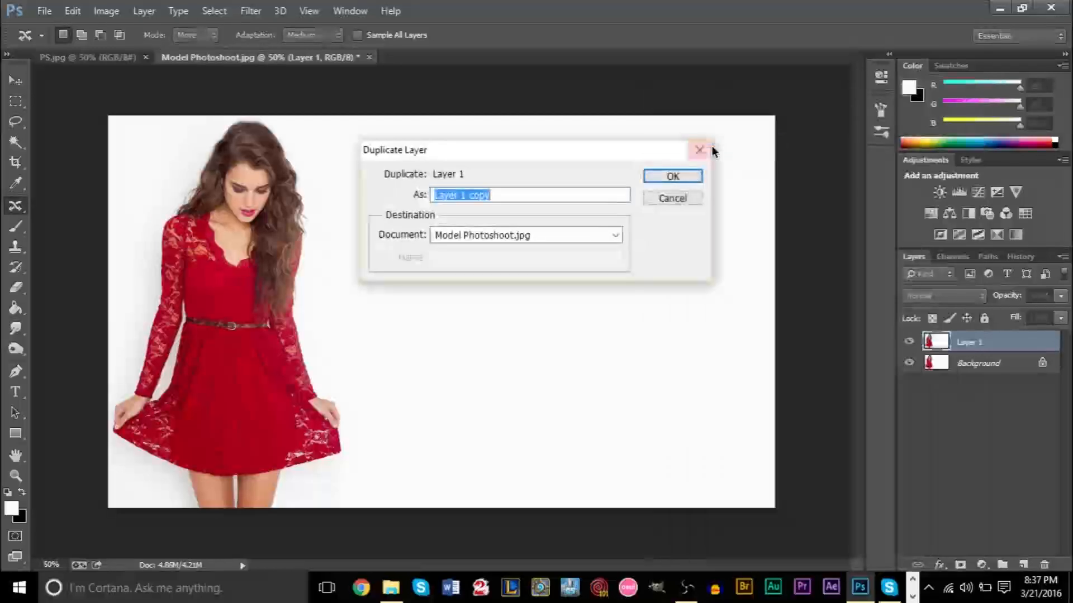
left_click(685, 211)
Duplicate Layer 1 within Model Photoshoot.jpg under the name Layer 1 copy.
right_click(966, 347)
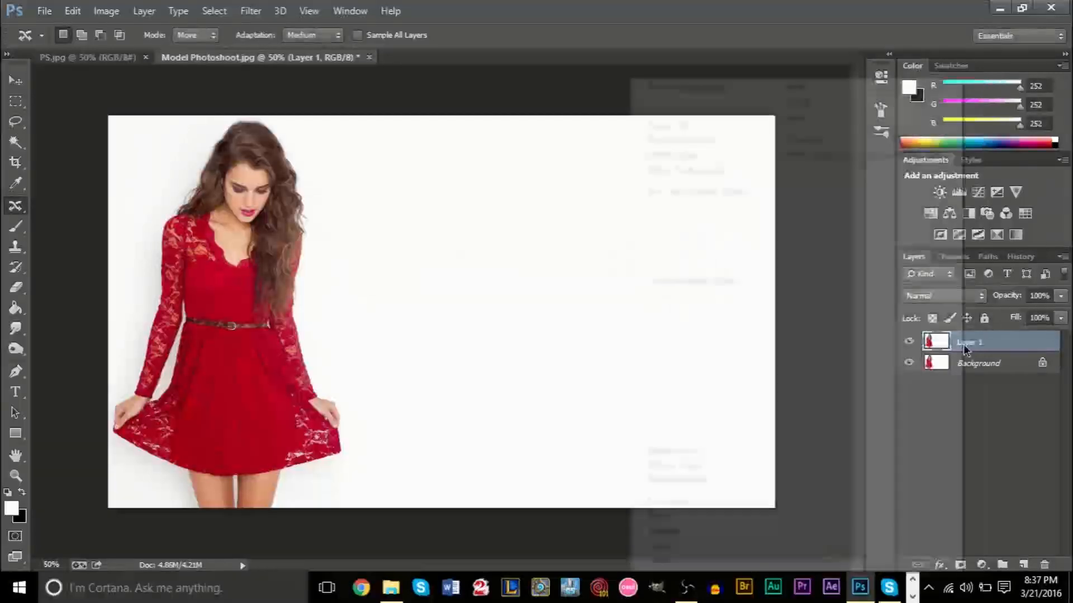
left_click(739, 139)
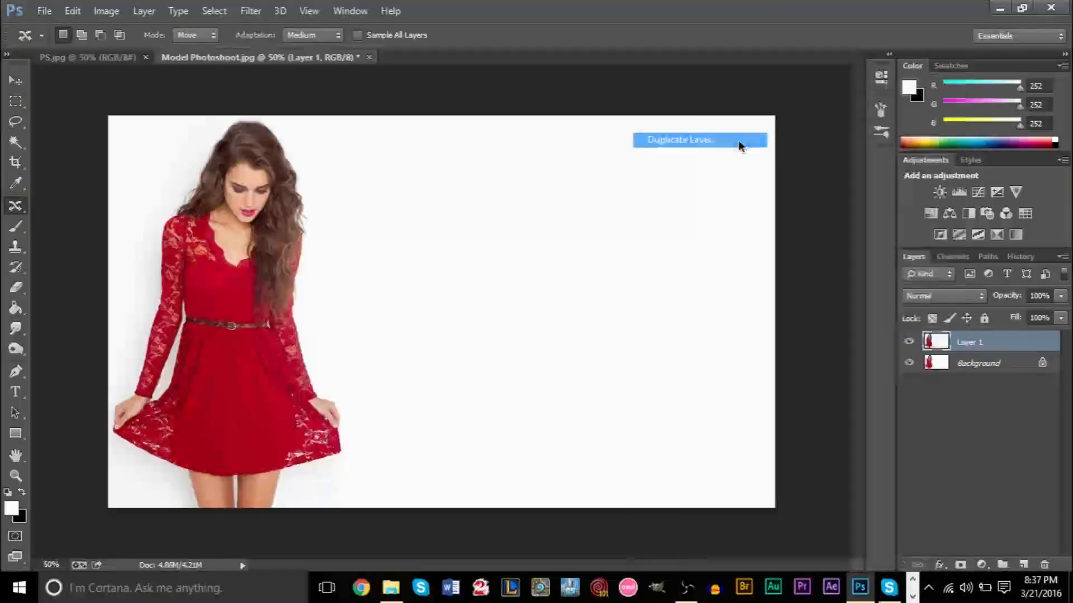
left_click(676, 174)
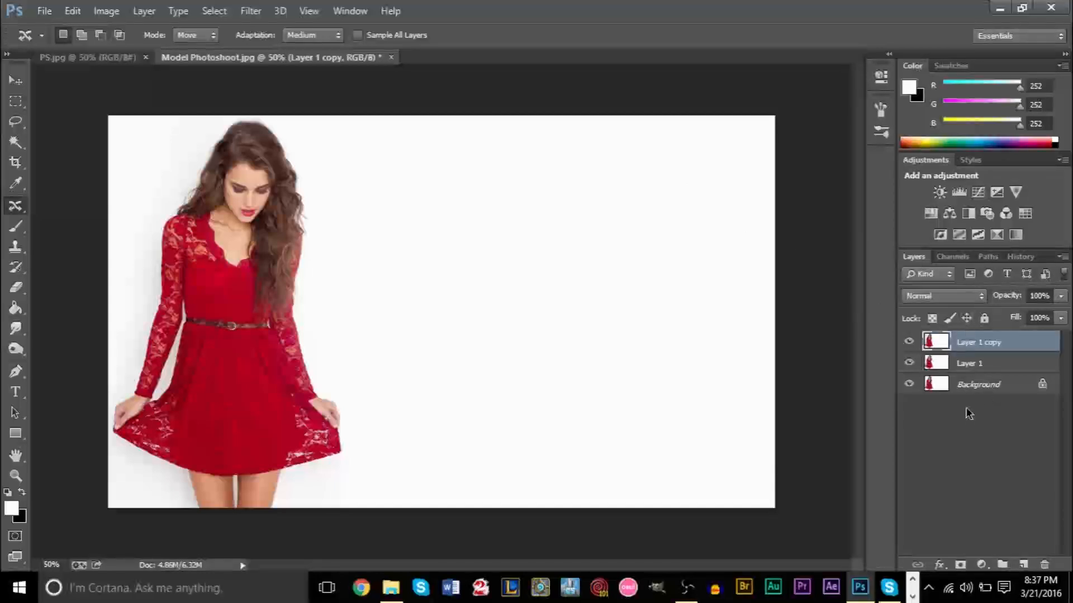
On Layer 1, draw a loose freehand Lasso selection all the way around the model.
left_click(978, 385)
left_click(981, 343)
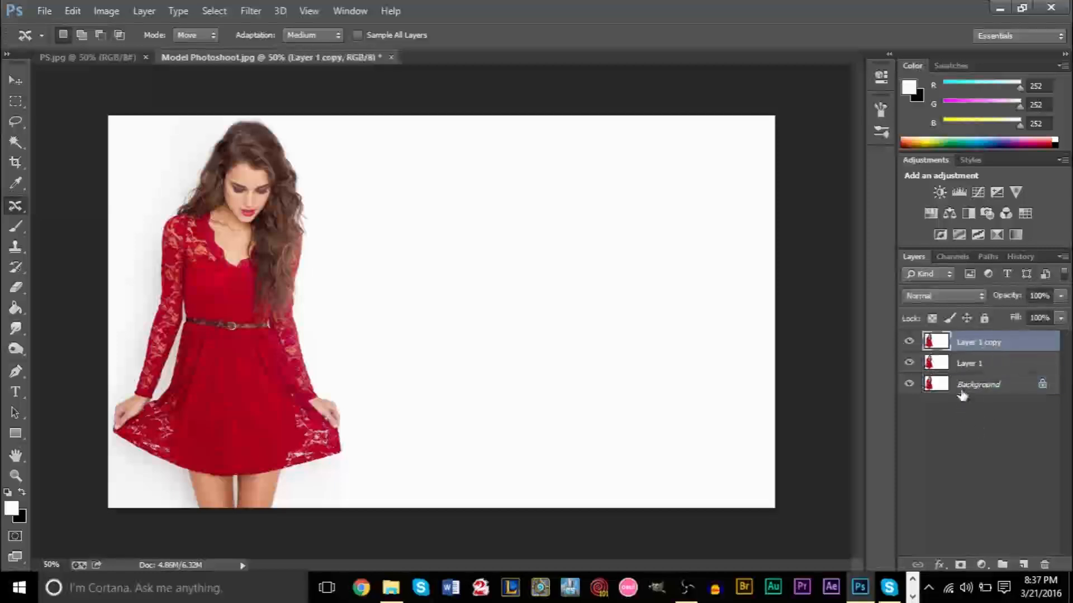
left_click(975, 363)
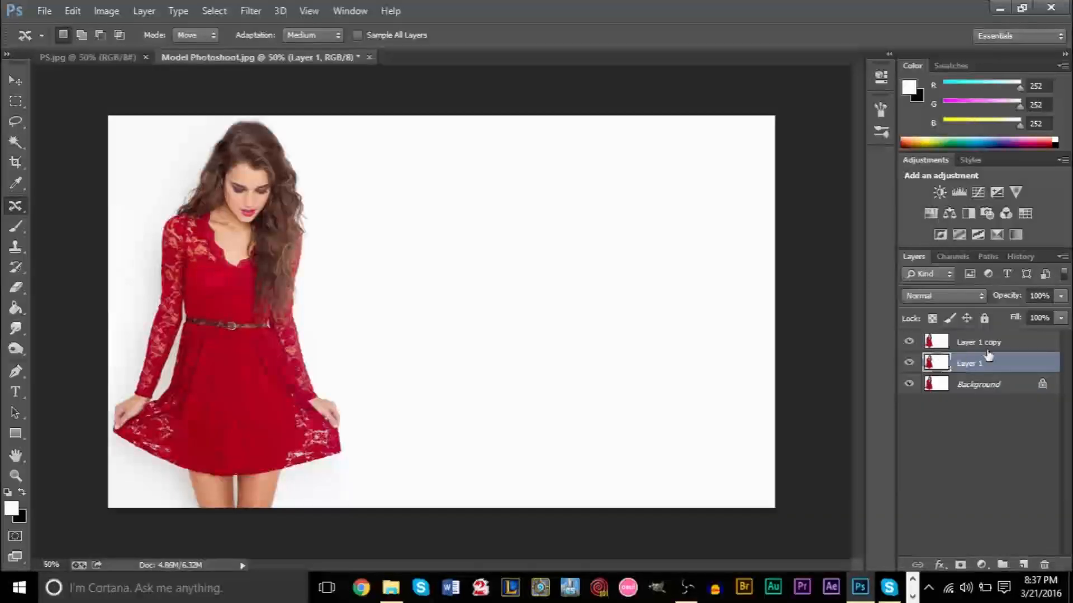
left_click(16, 123)
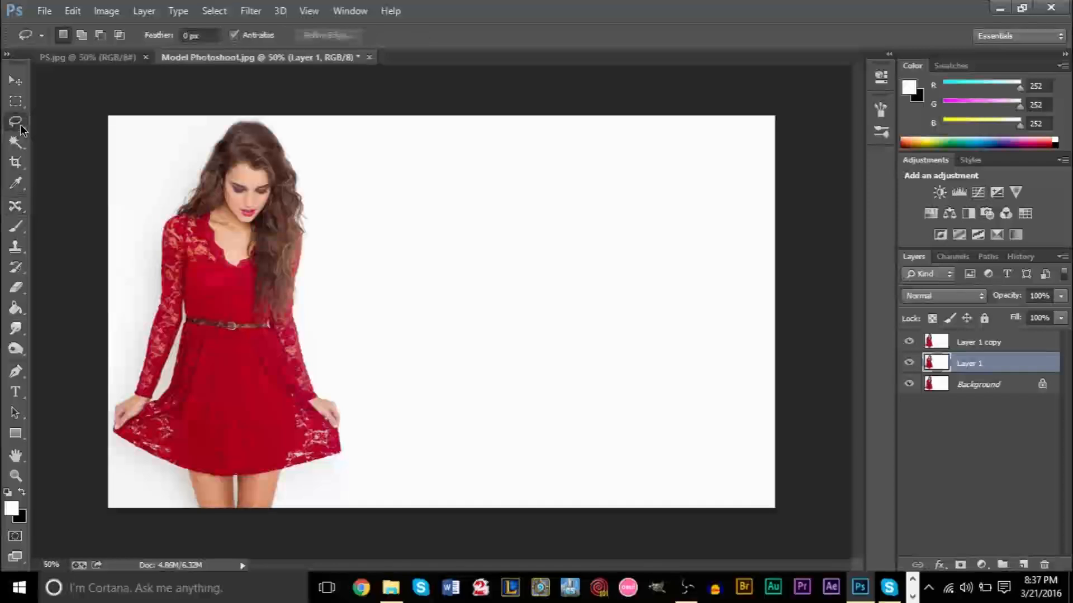
mouse_move(295, 493)
left_mouse_down()
mouse_move(354, 468)
mouse_move(372, 444)
mouse_move(329, 332)
mouse_move(326, 226)
mouse_move(292, 125)
mouse_move(214, 108)
mouse_move(185, 126)
mouse_move(149, 210)
mouse_move(88, 434)
mouse_move(107, 479)
mouse_move(167, 528)
mouse_move(214, 538)
mouse_move(290, 509)
left_mouse_up()
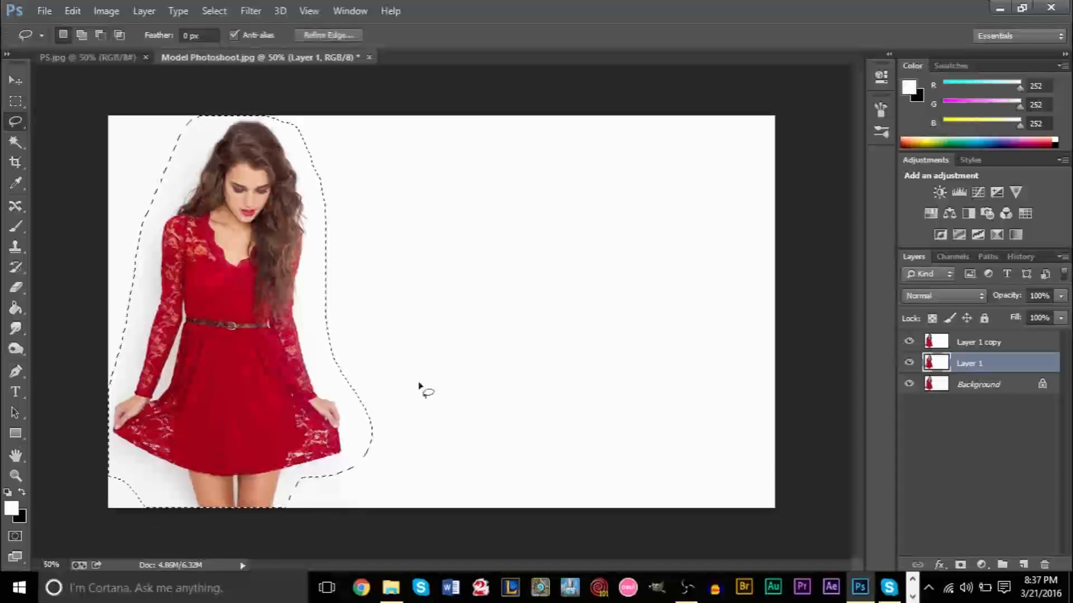
Fill the selected model area on Layer 1 with Content-Aware in Normal mode at 100% opacity, and clear the selection.
right_click(254, 380)
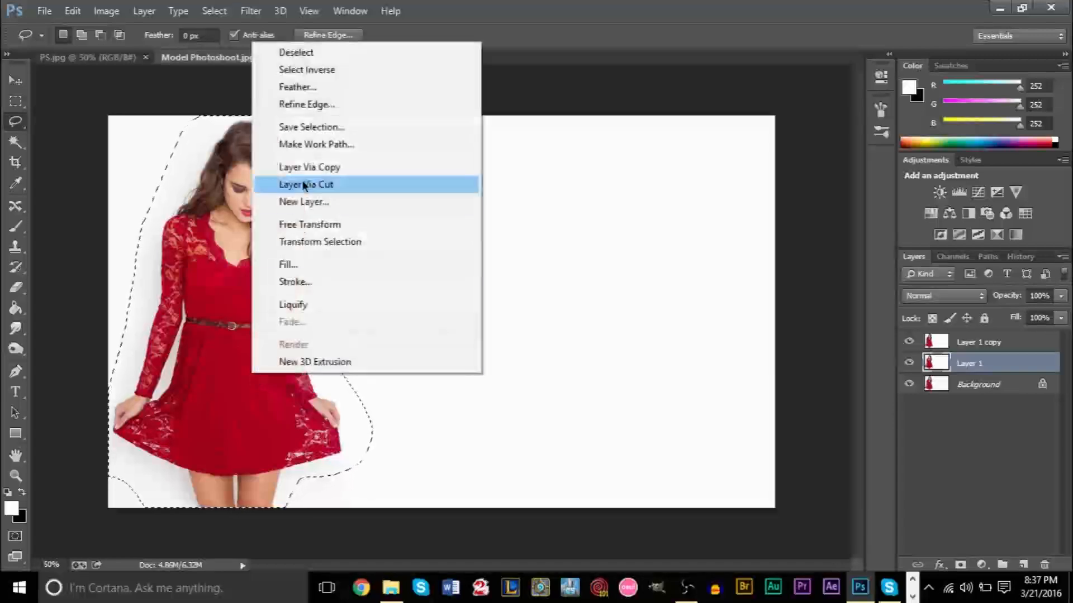
left_click(313, 266)
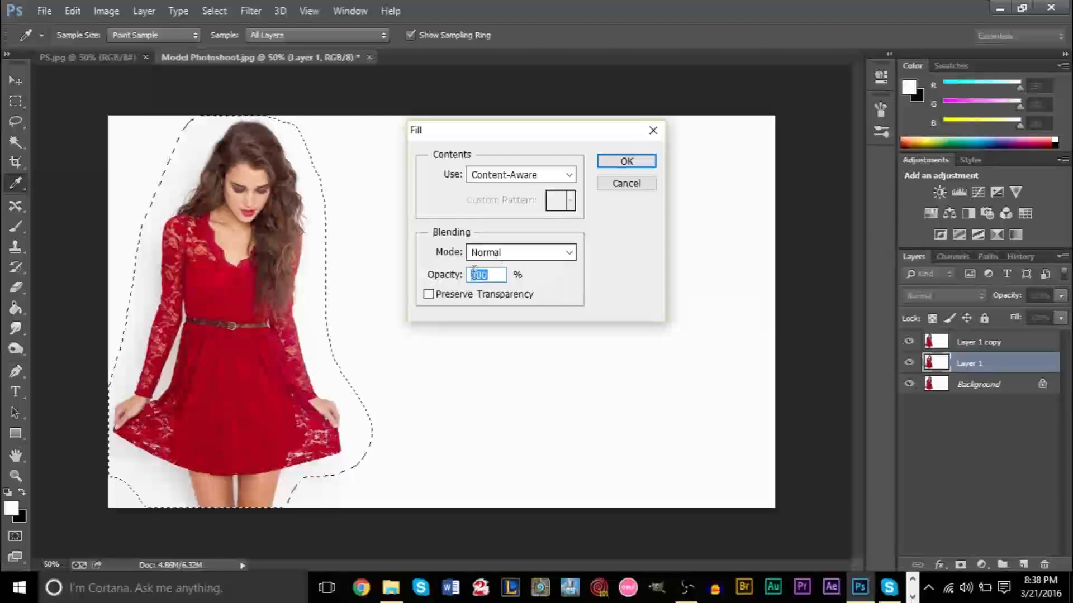
left_click(621, 168)
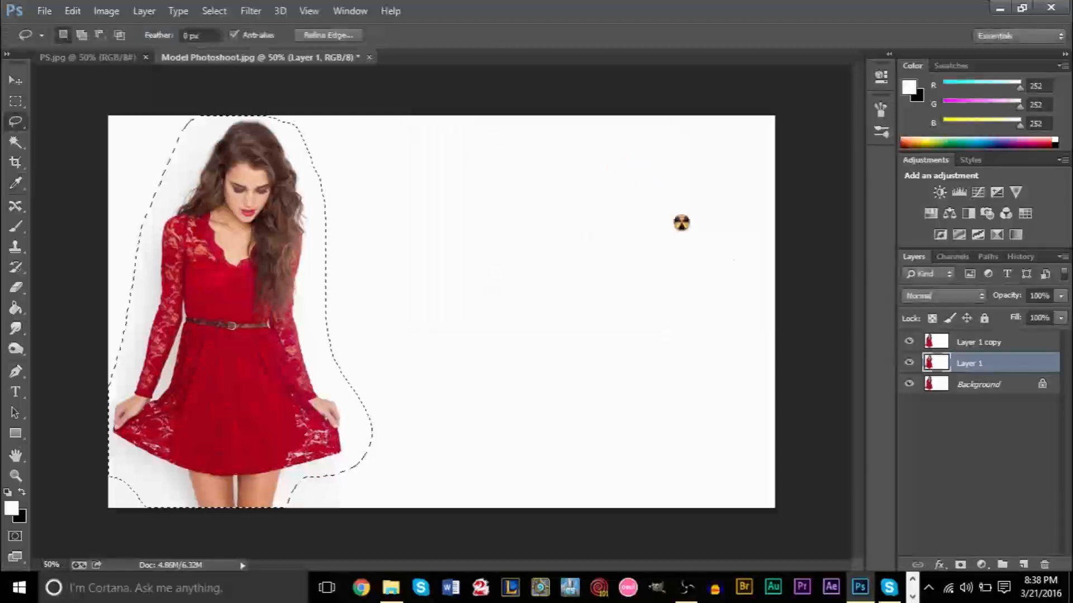
left_click(909, 341)
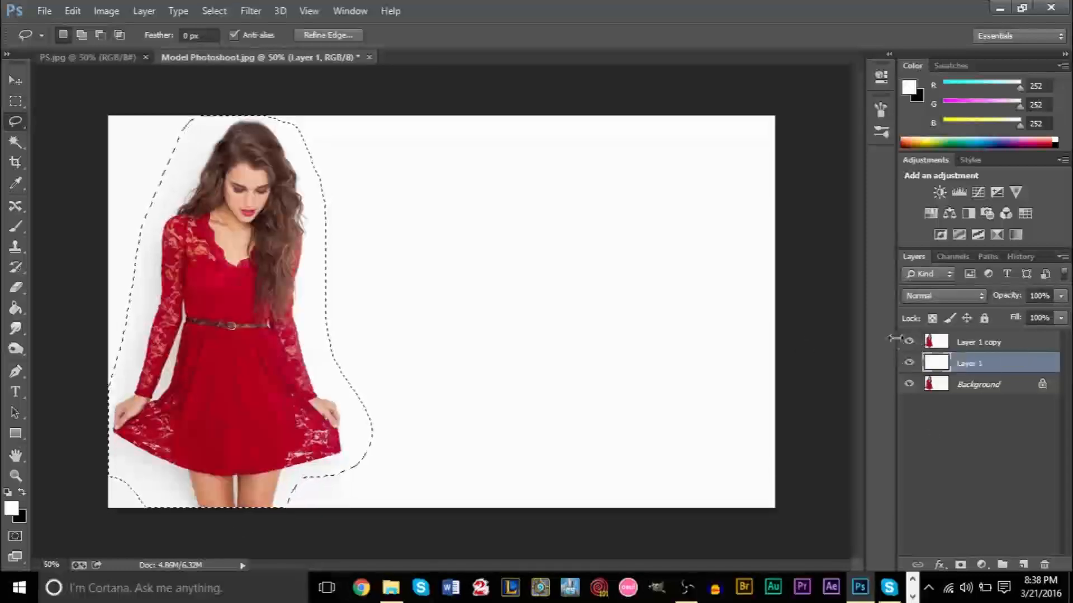
left_click(214, 10)
left_click(233, 45)
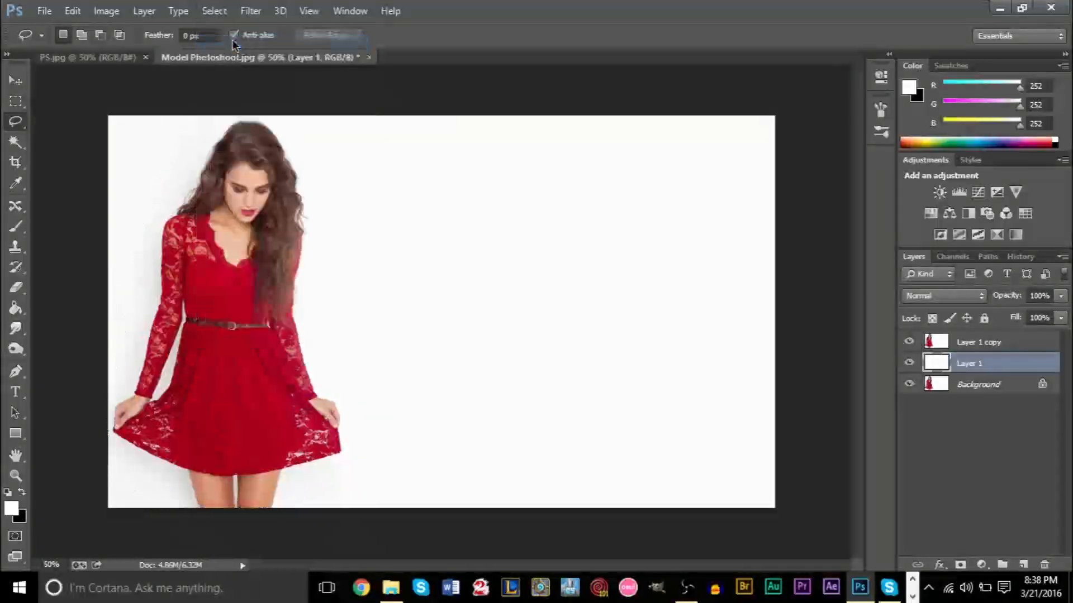
On Layer 1 copy, select the white background around the model with the Magic Wand tool.
left_click(988, 347)
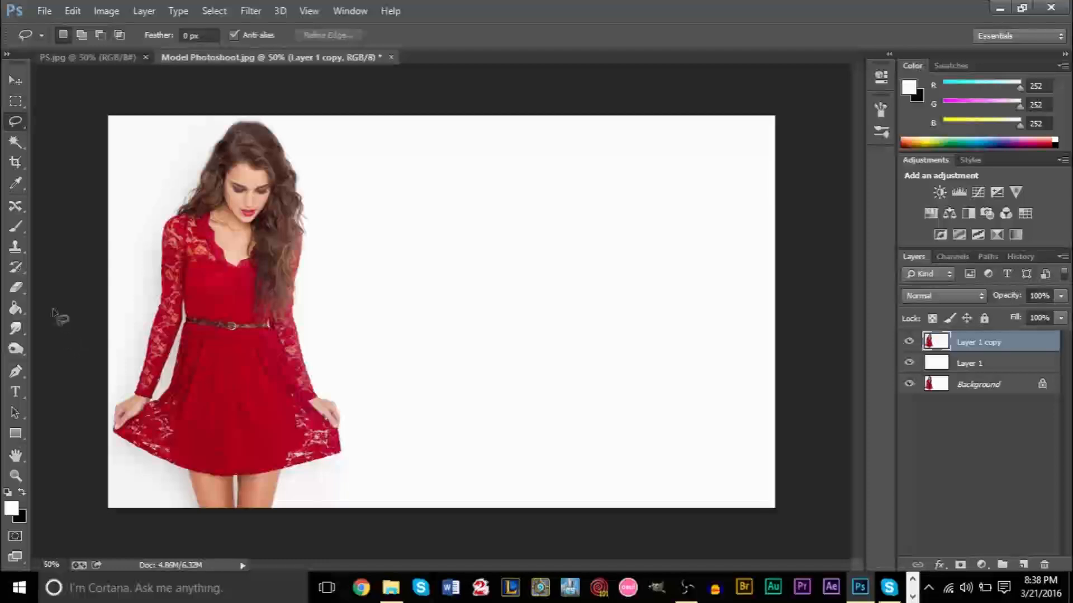
left_click(20, 124)
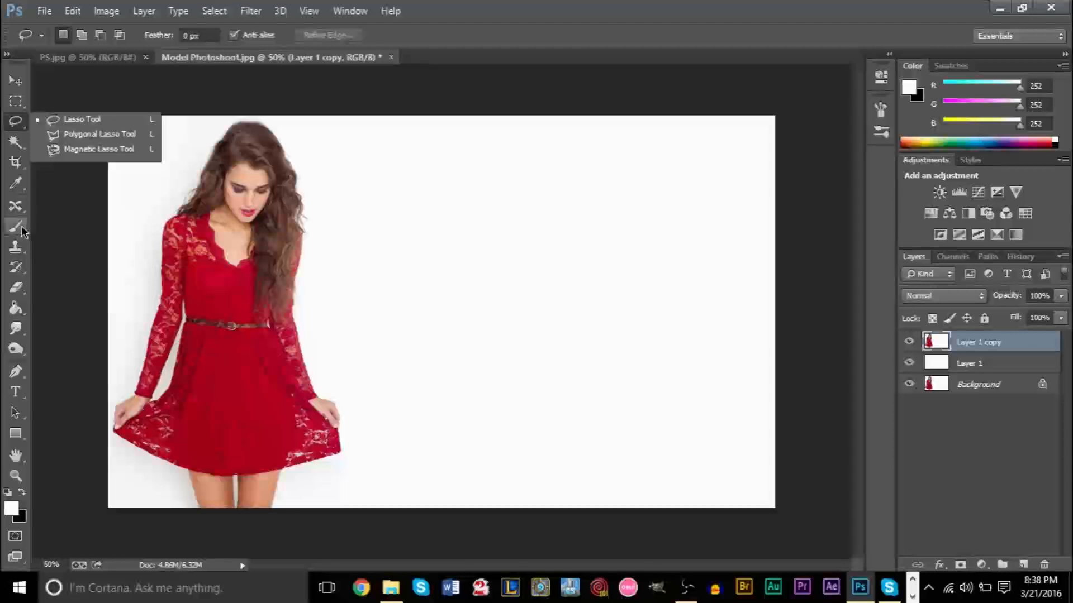
left_click(25, 183)
left_click(15, 142)
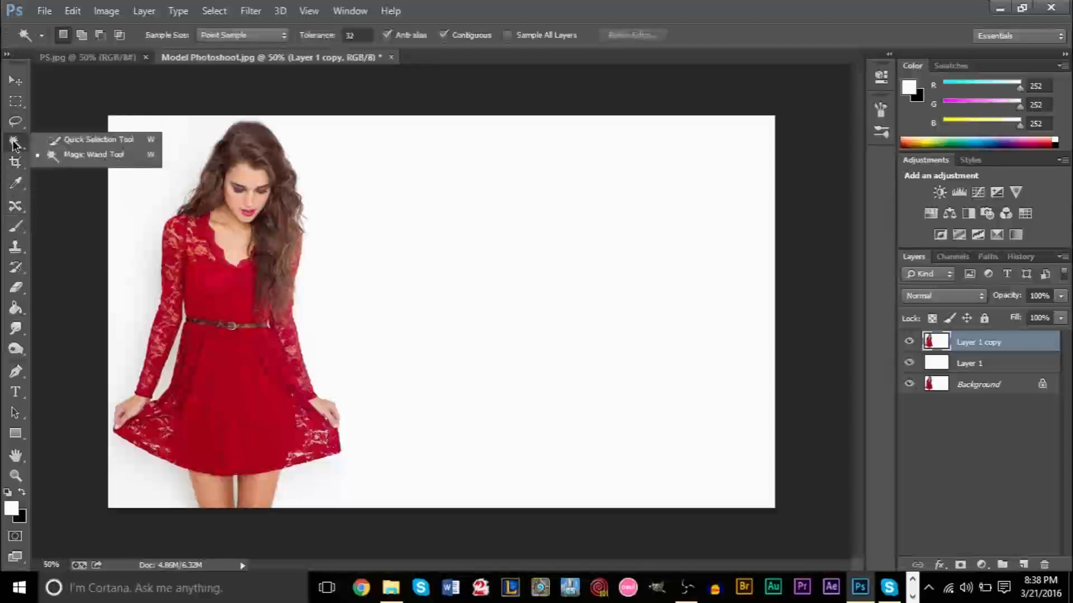
left_click(57, 154)
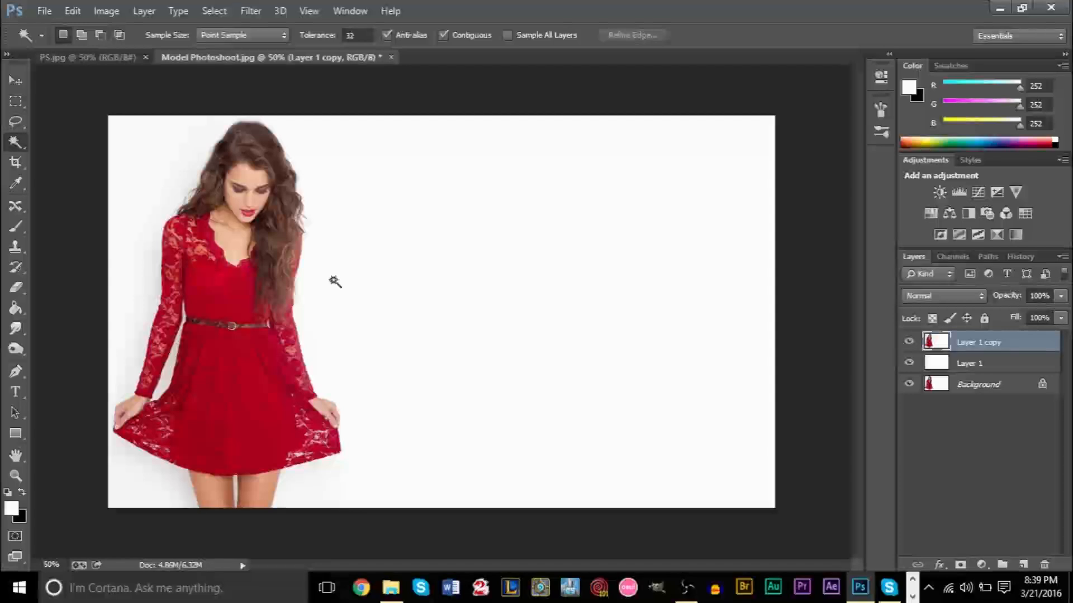
left_click(341, 334)
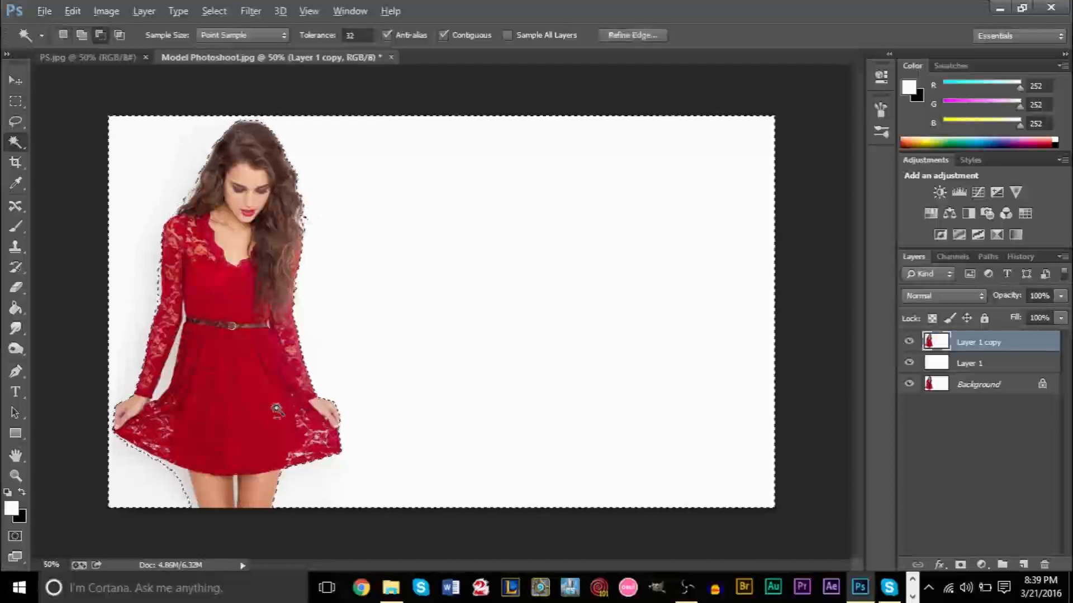
Add the unselected shadow strip under the dress hem and beside the left-hand leg to the background selection.
scroll(313, 380, "up", 3)
scroll(275, 410, "up", 4)
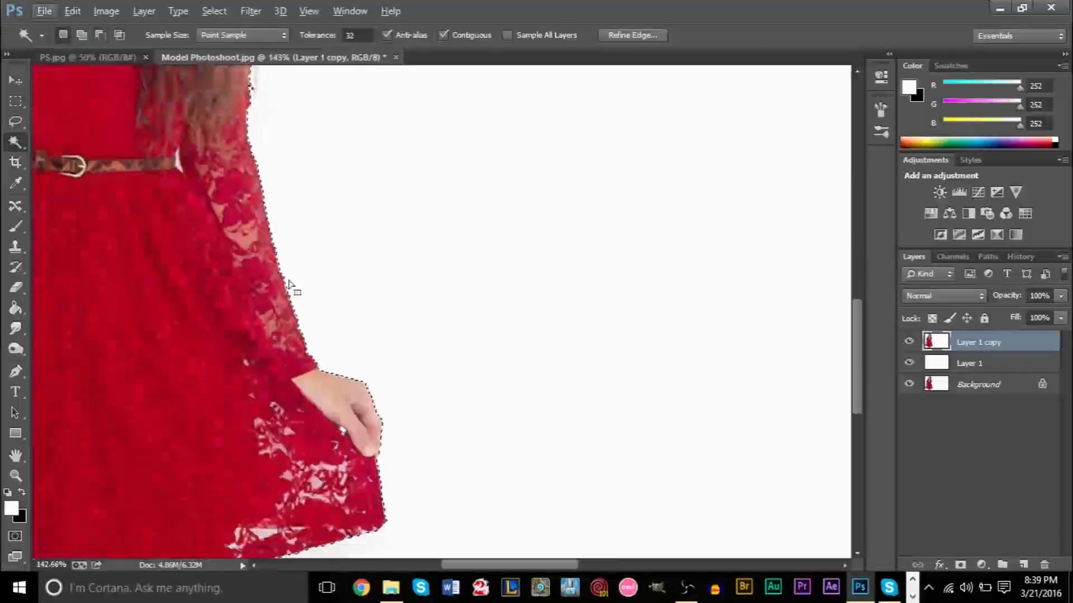
scroll(324, 483, "down", 3)
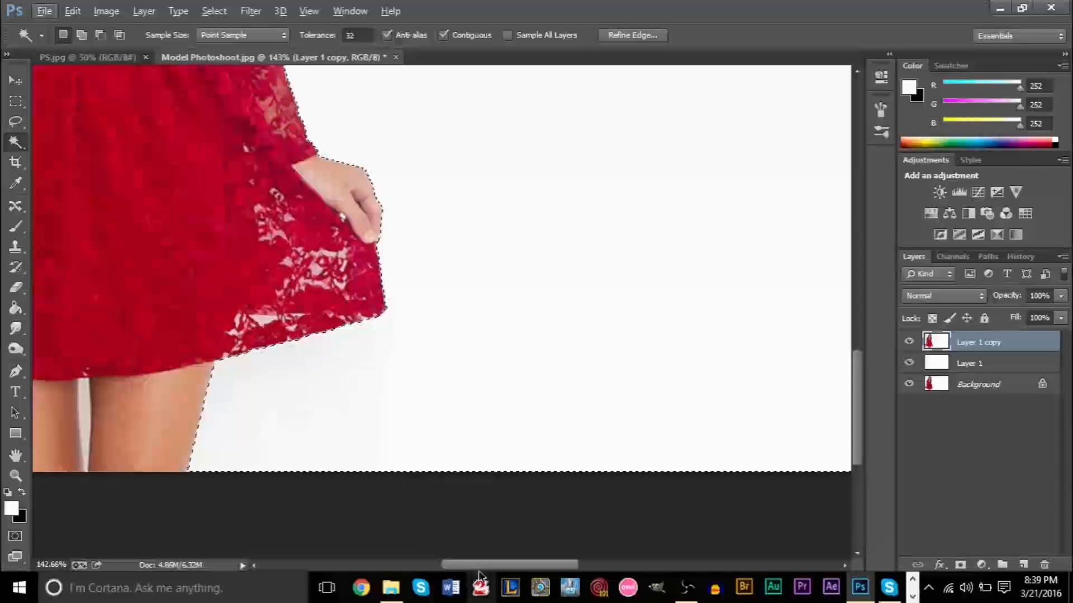
key("ctrl+d")
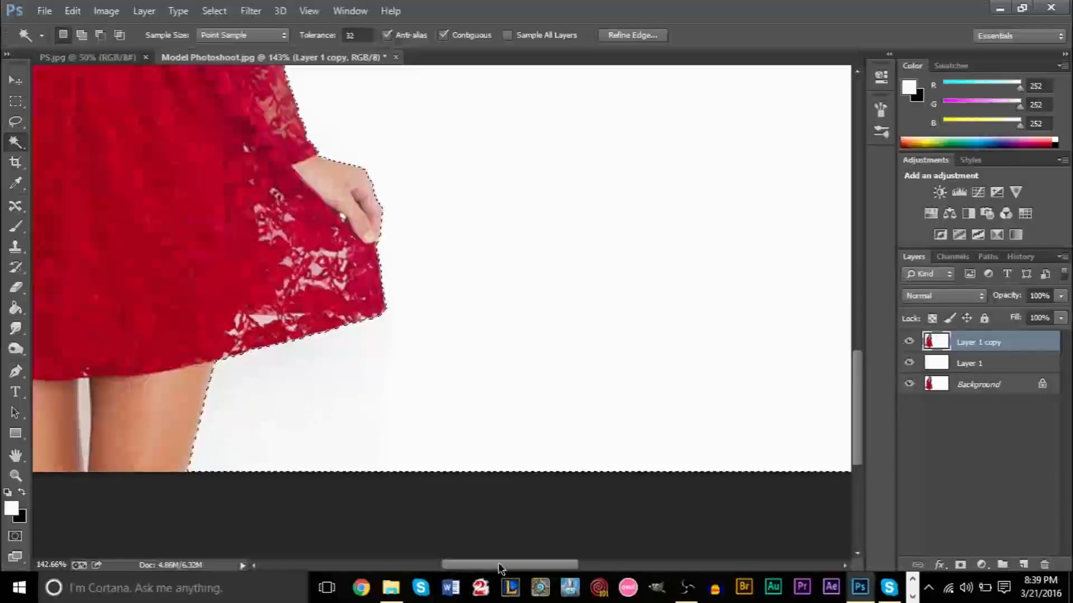
left_click_drag(504, 564, 425, 565)
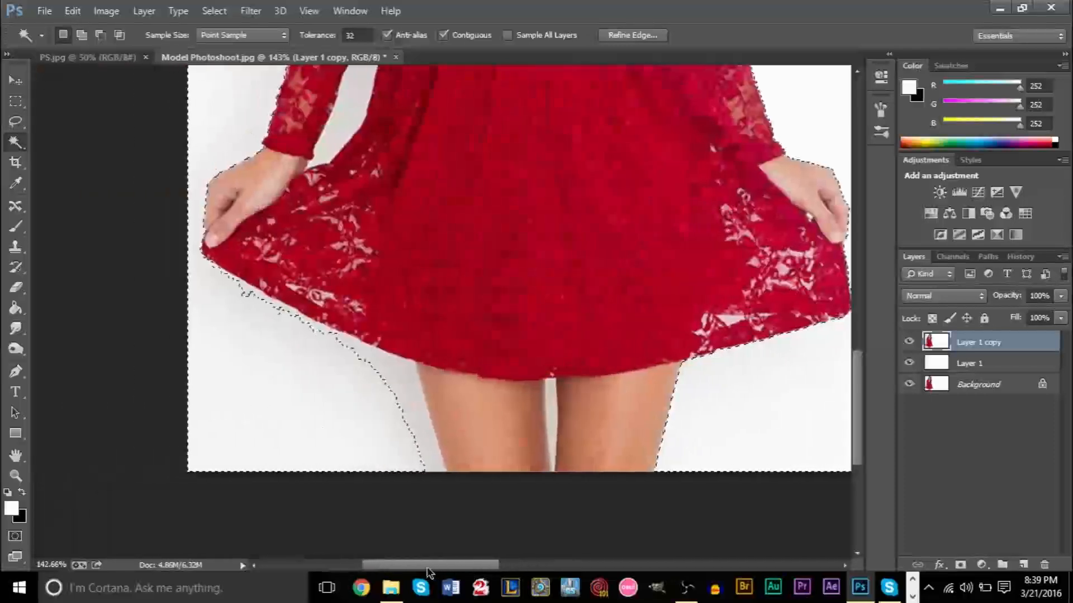
left_click(413, 406, "shift")
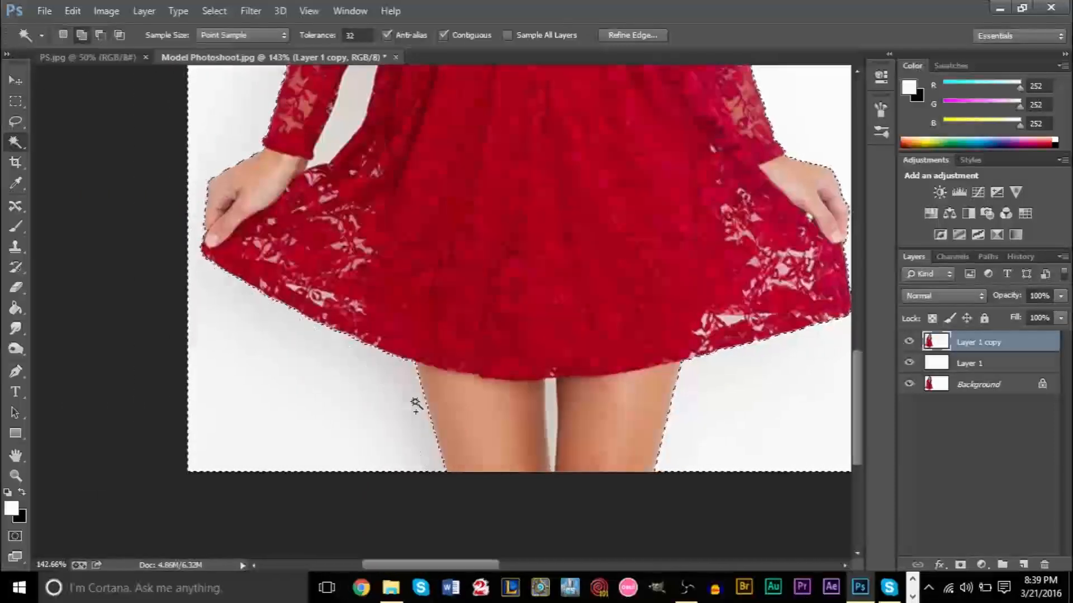
Examine the background selection's edge along the model's left-hand sleeve, shoulder and hair, and around the whole figure.
scroll(368, 370, "up", 5)
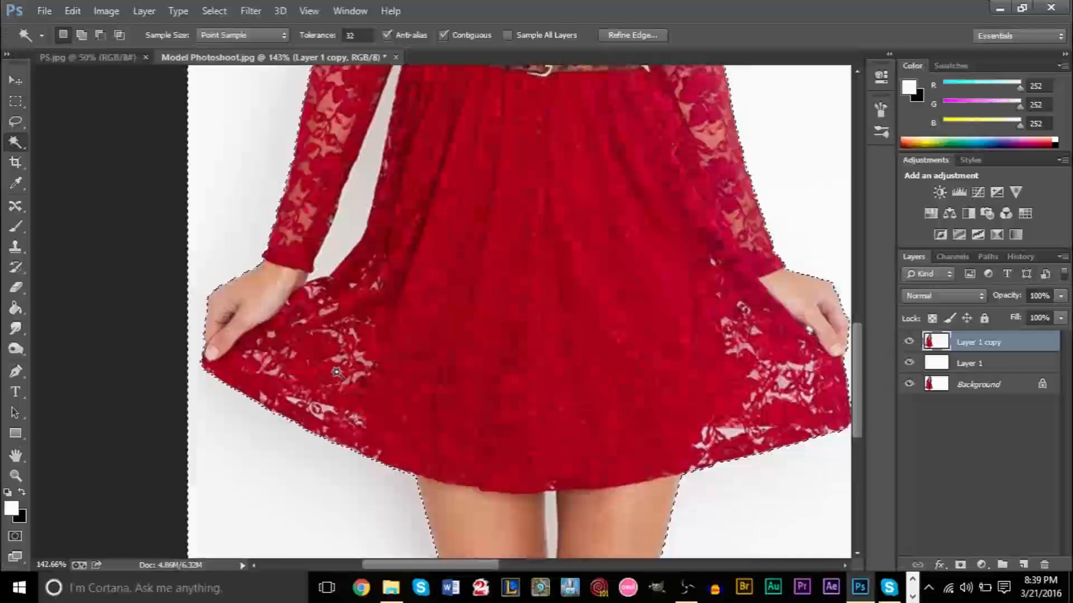
scroll(231, 356, "up", 3)
scroll(231, 356, "up", 8)
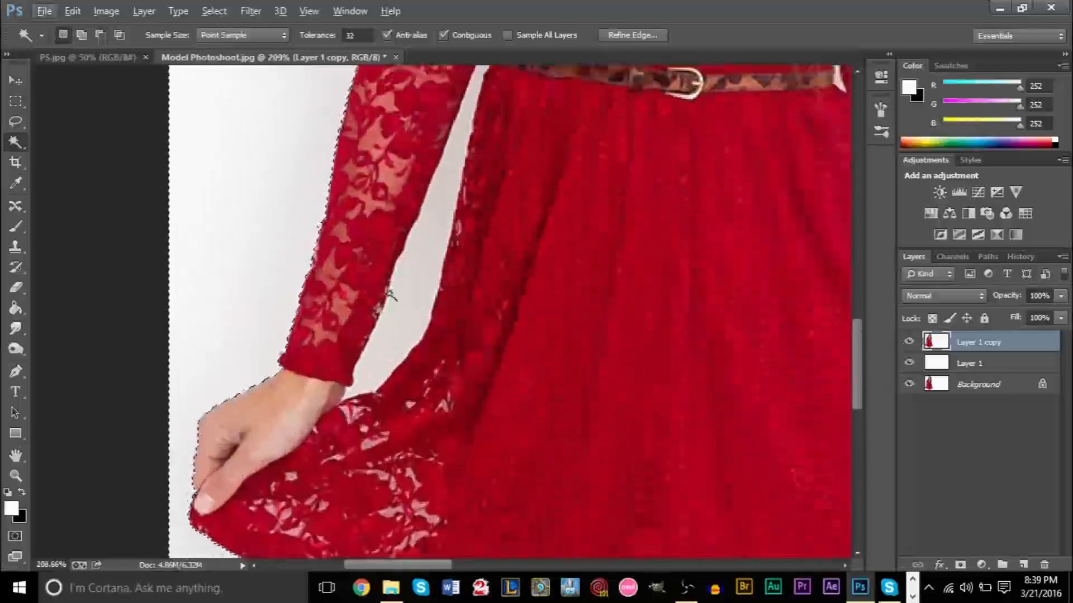
scroll(441, 280, "up", 3)
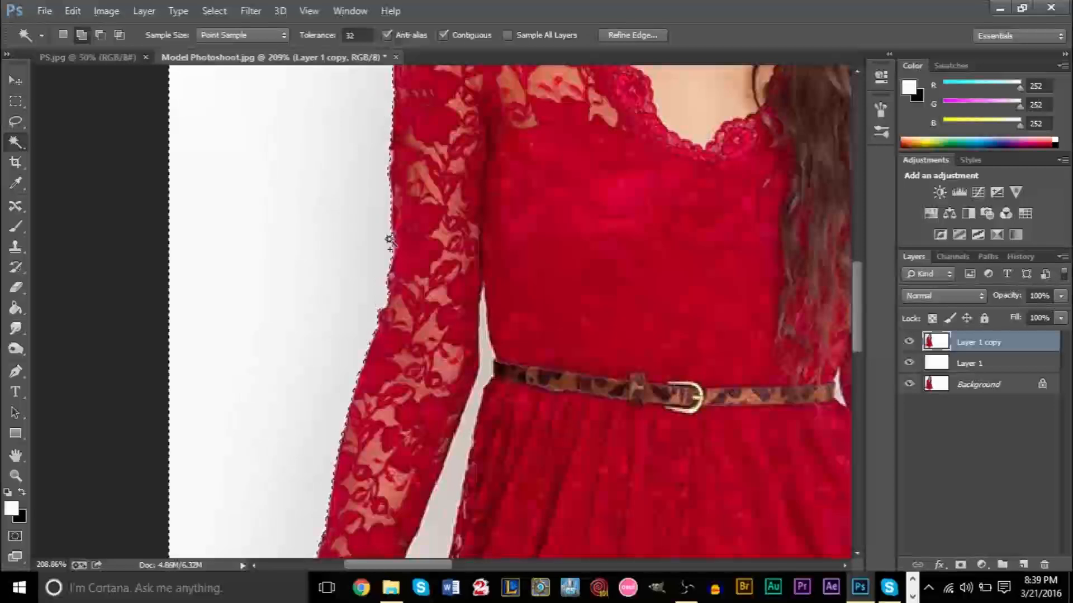
scroll(405, 324, "up", 2)
scroll(404, 324, "up", 6)
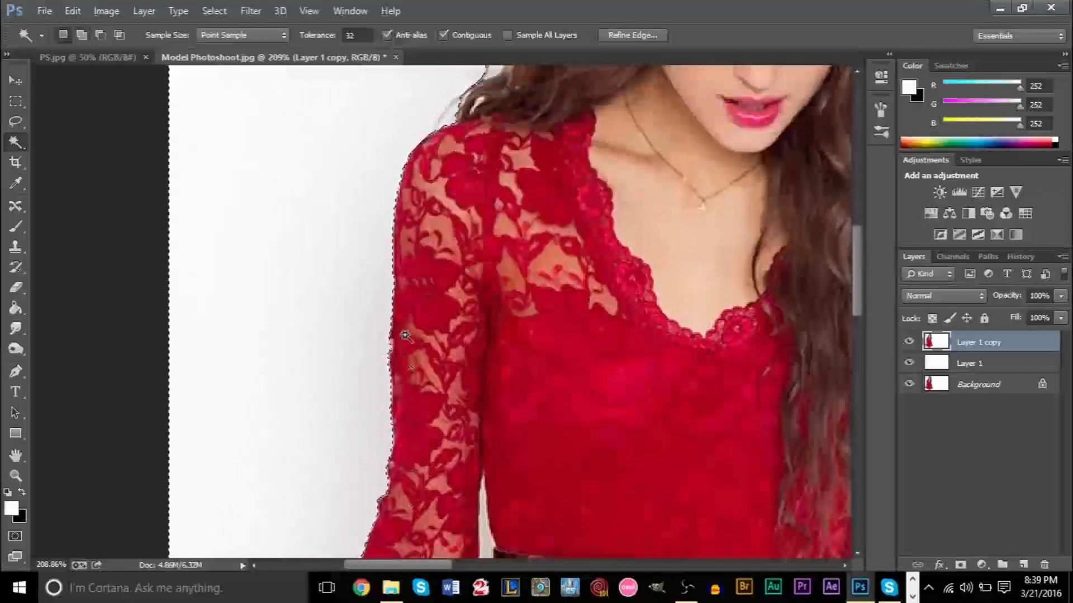
scroll(447, 338, "up", 3)
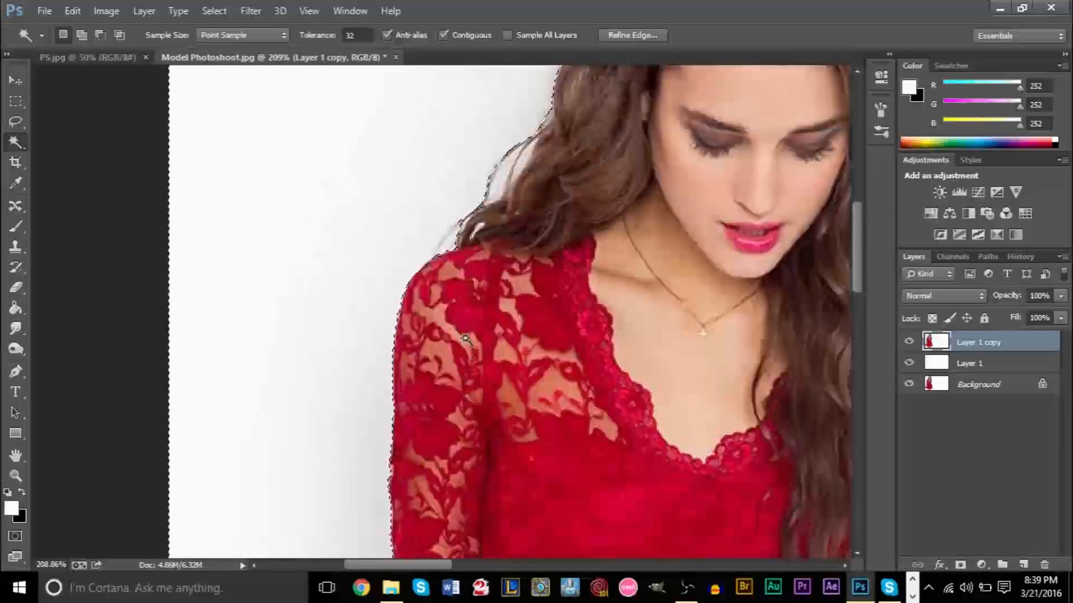
scroll(466, 338, "up", 6)
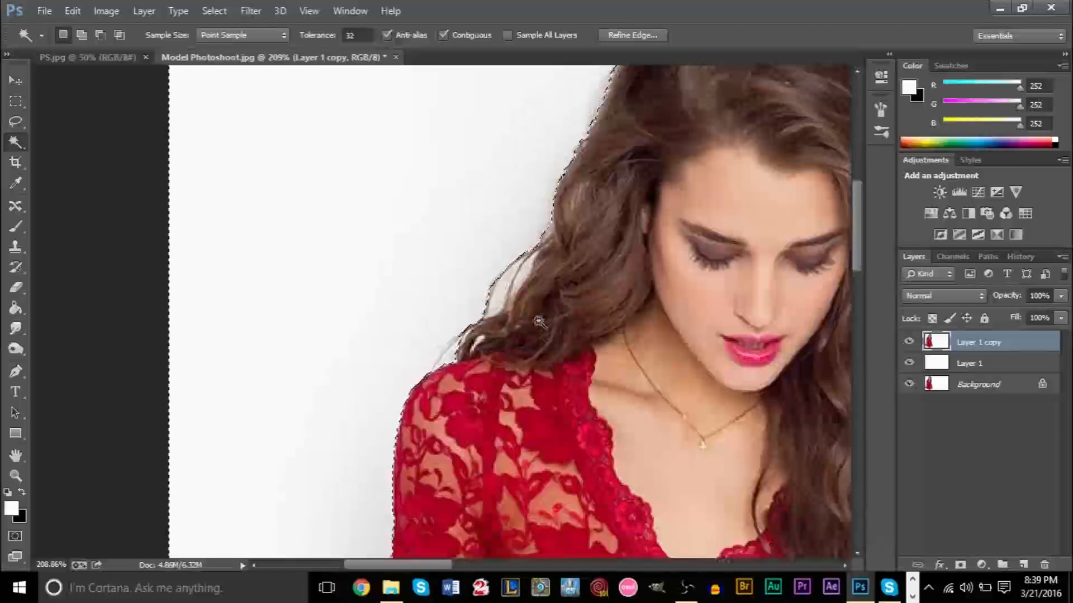
scroll(678, 232, "down", 3)
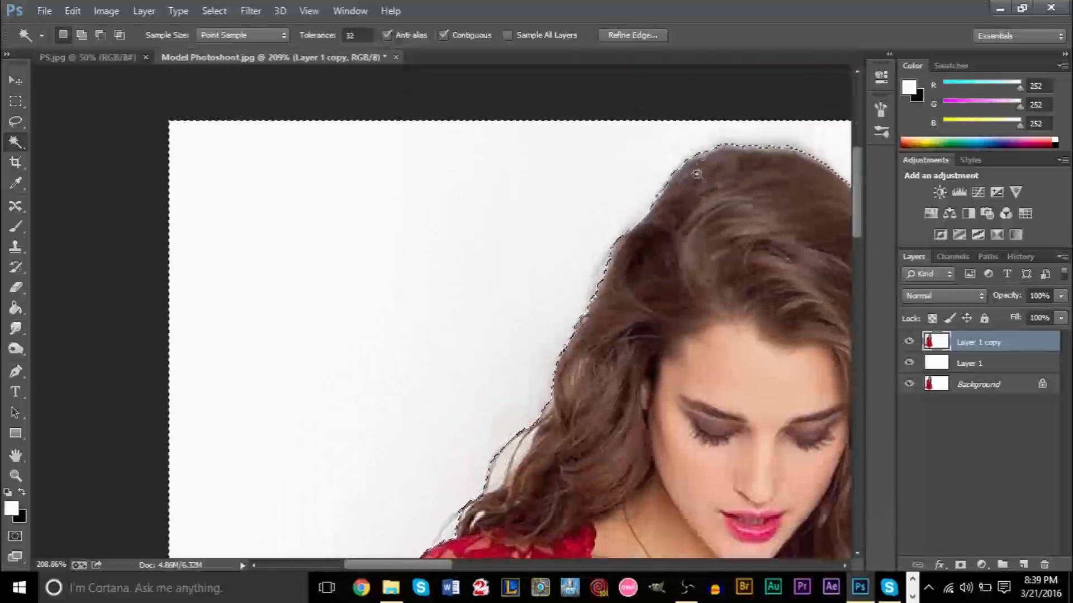
scroll(676, 223, "down", 5)
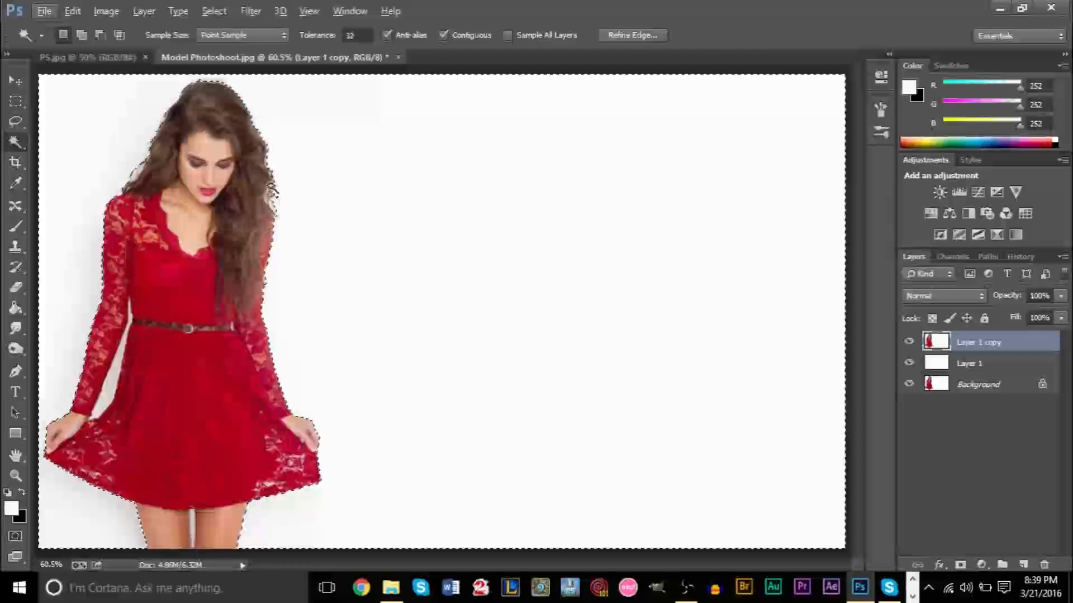
scroll(261, 230, "up", 6)
scroll(278, 286, "down", 6)
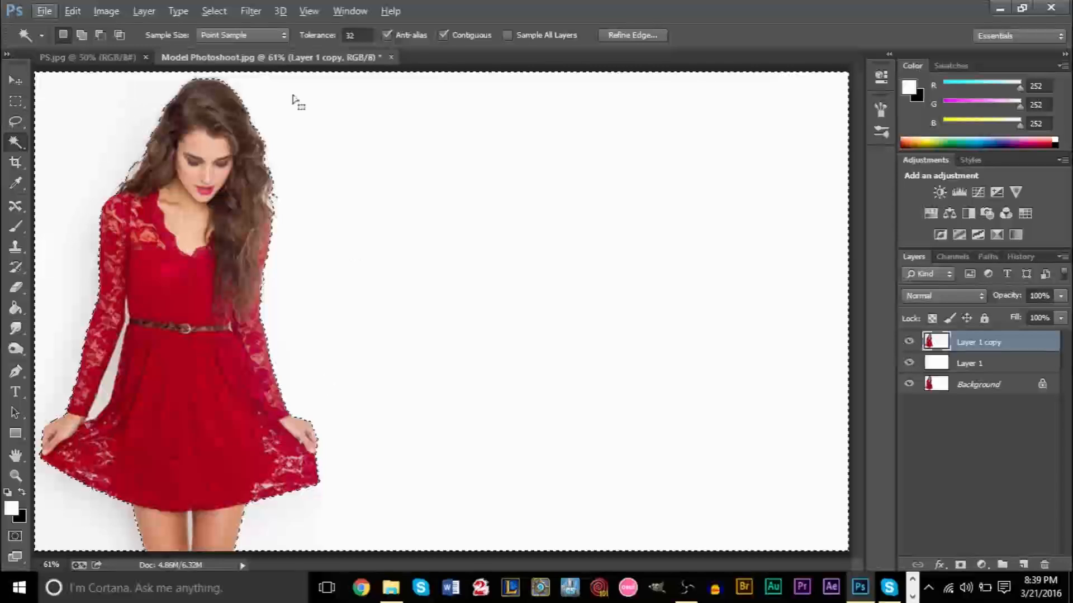
left_click(214, 11)
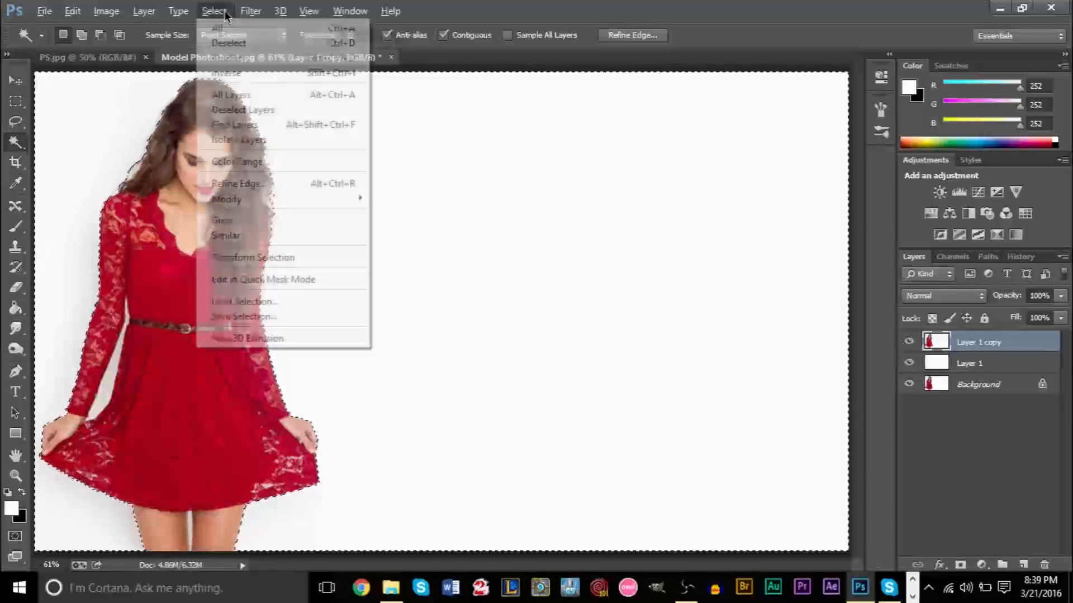
left_click(306, 185)
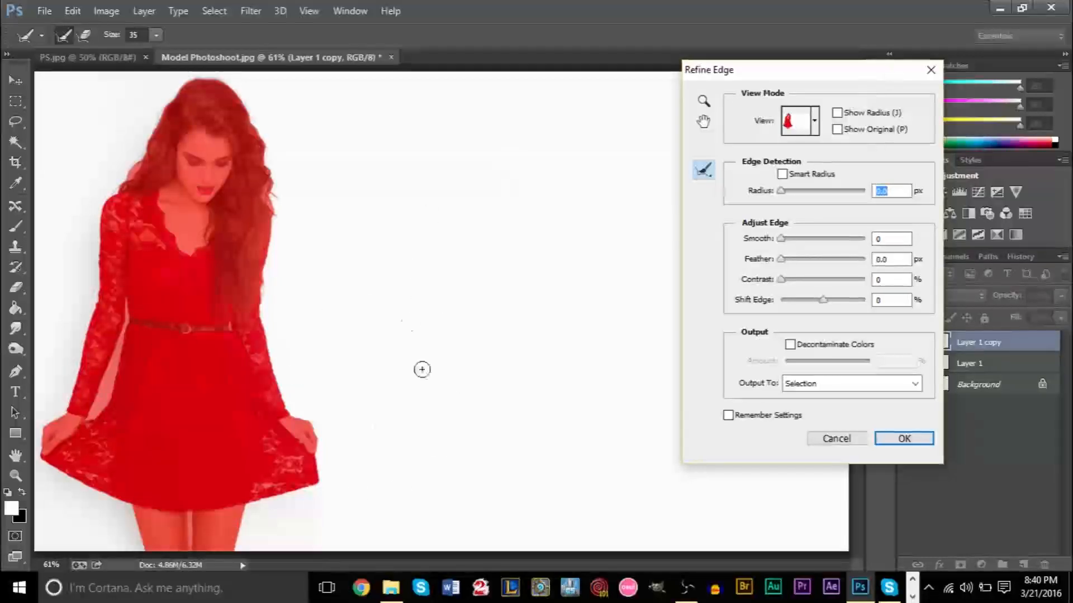
left_click(825, 443)
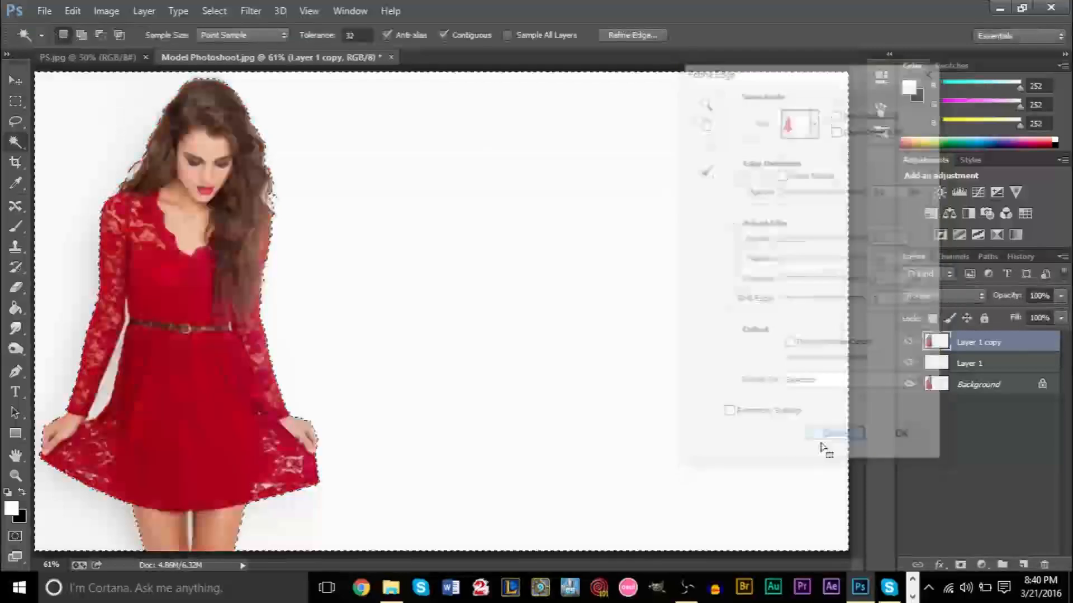
Invert the selection to cover the model, and open Refine Edge for it with the Overlay view.
left_click(213, 11)
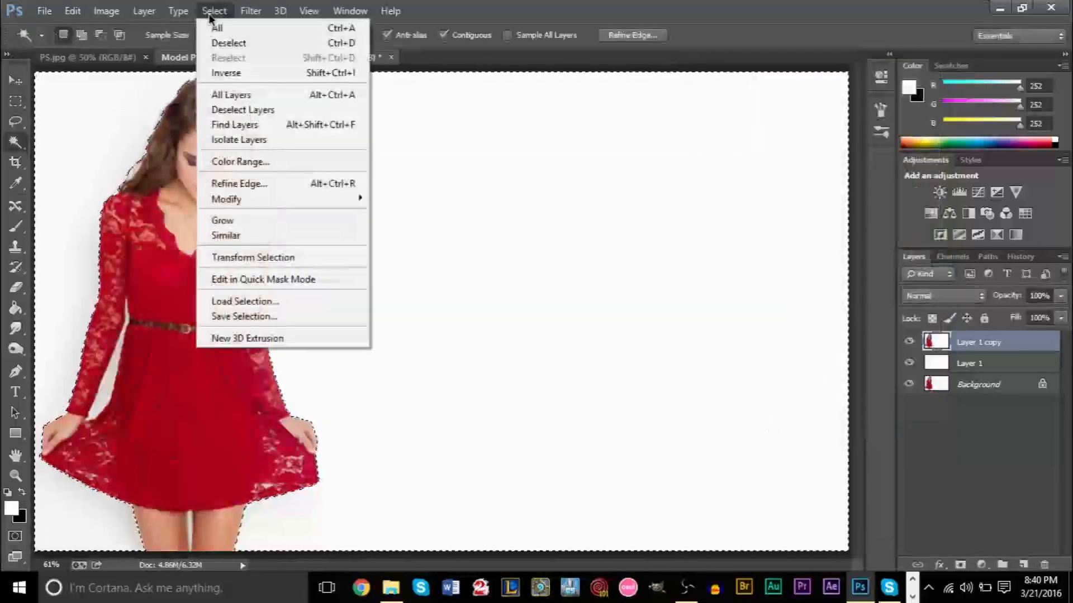
left_click(246, 72)
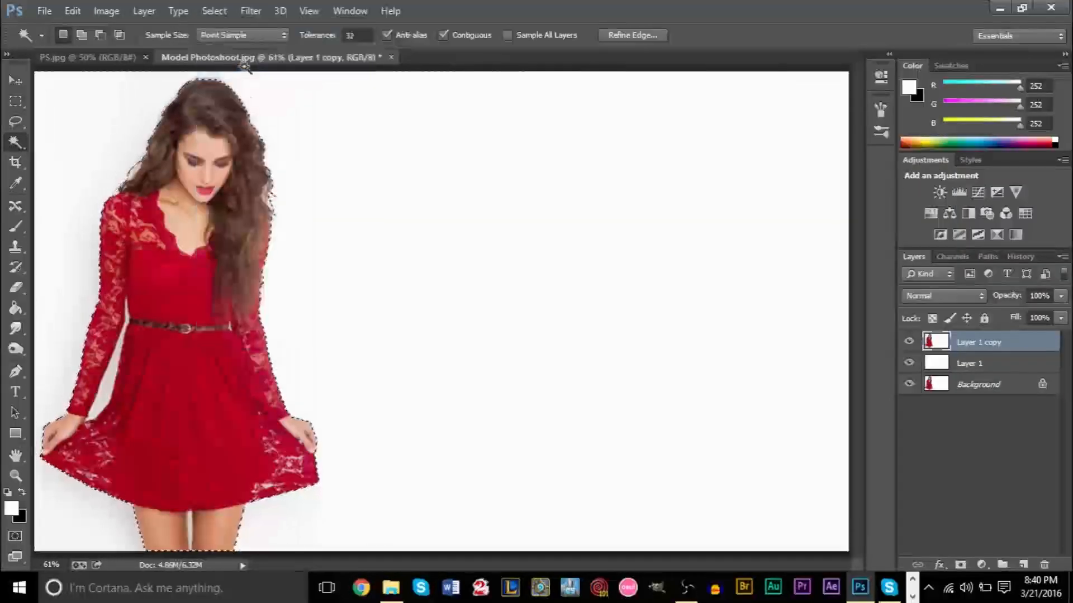
left_click(224, 15)
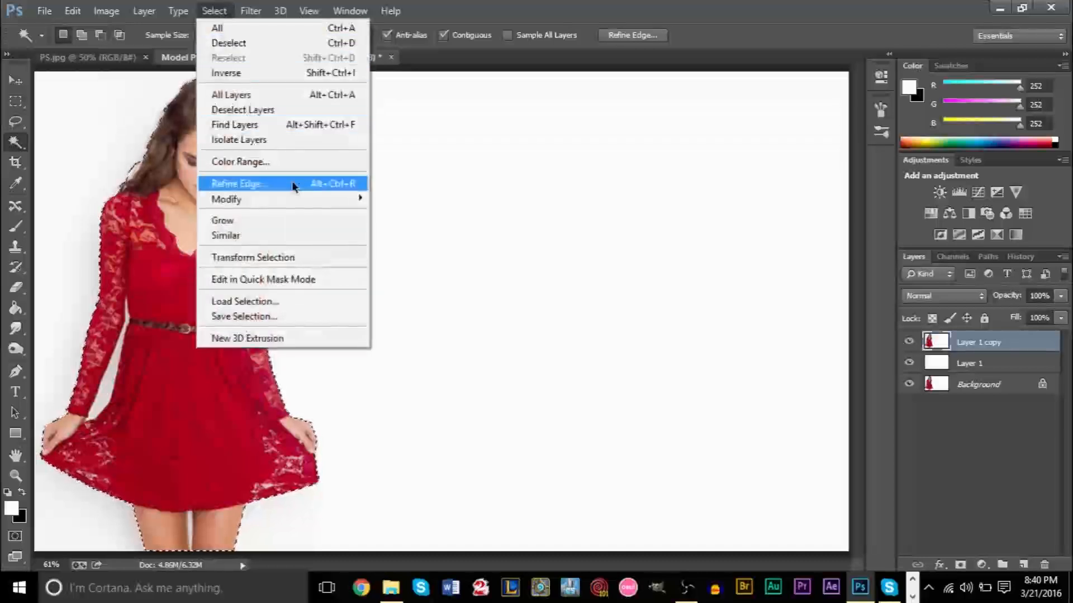
left_click(292, 182)
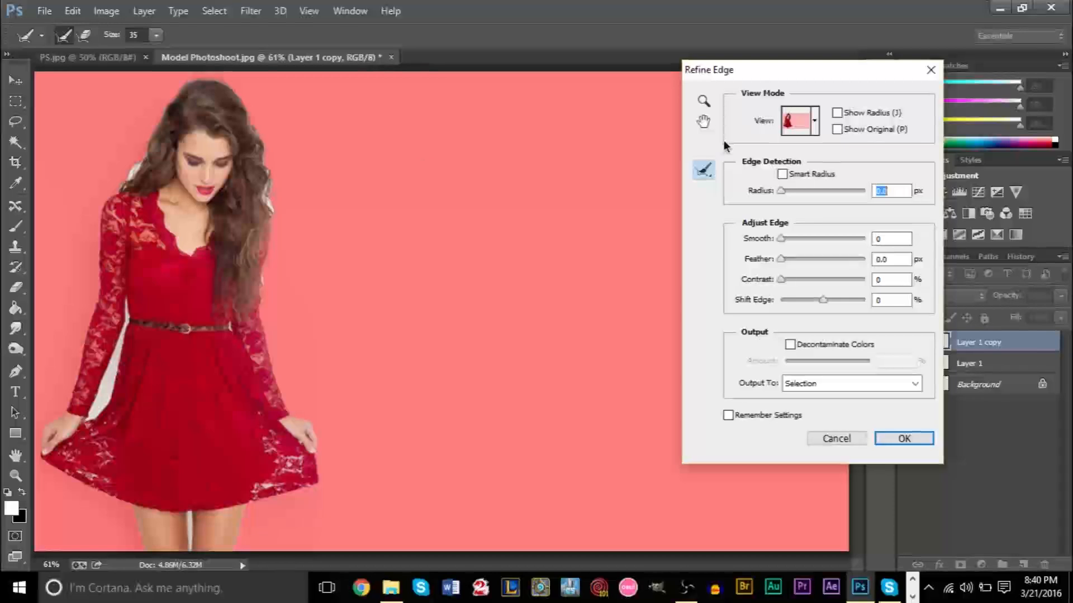
left_click(794, 122)
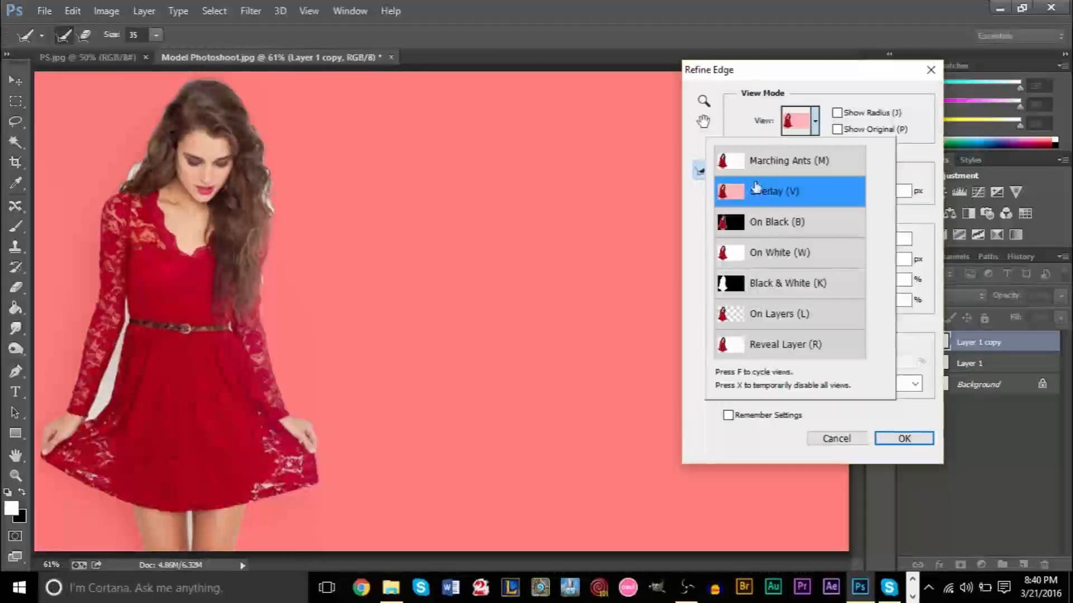
left_click(819, 89)
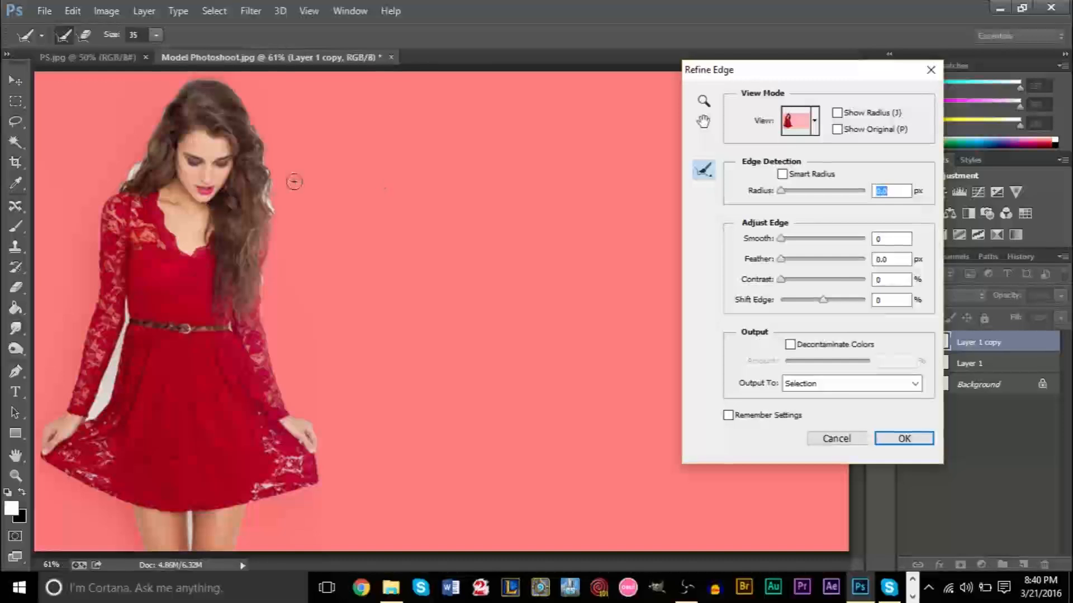
Brush the Refine Radius tool at size 35 along the outer edge of the model's right-hand hair, from the sleeve upward.
scroll(241, 193, "up", 5)
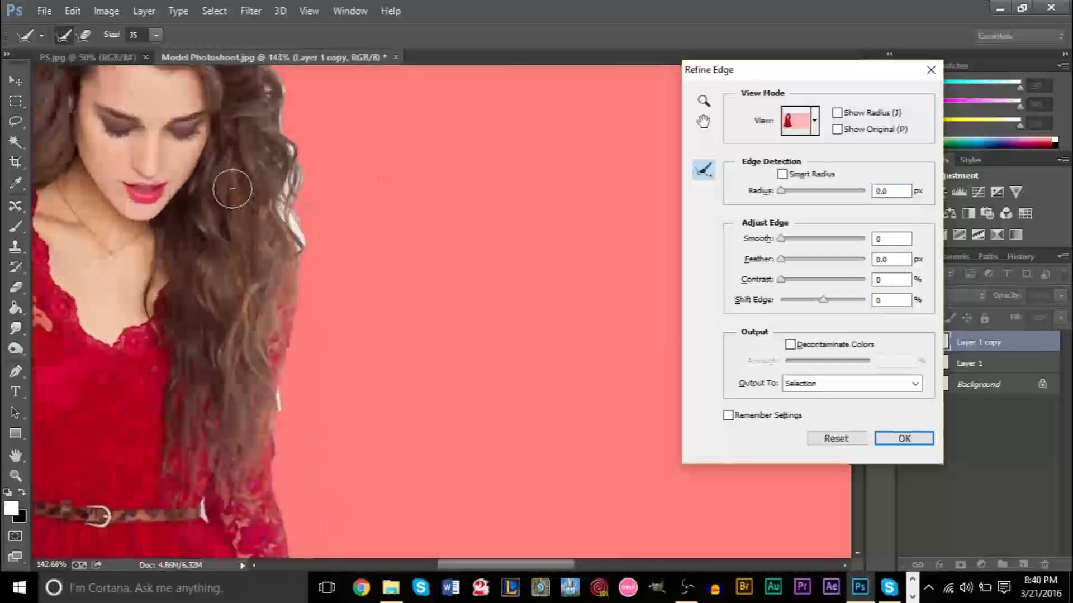
scroll(290, 317, "down", 2)
left_click_drag(288, 423, 291, 435)
left_click_drag(294, 346, 312, 231)
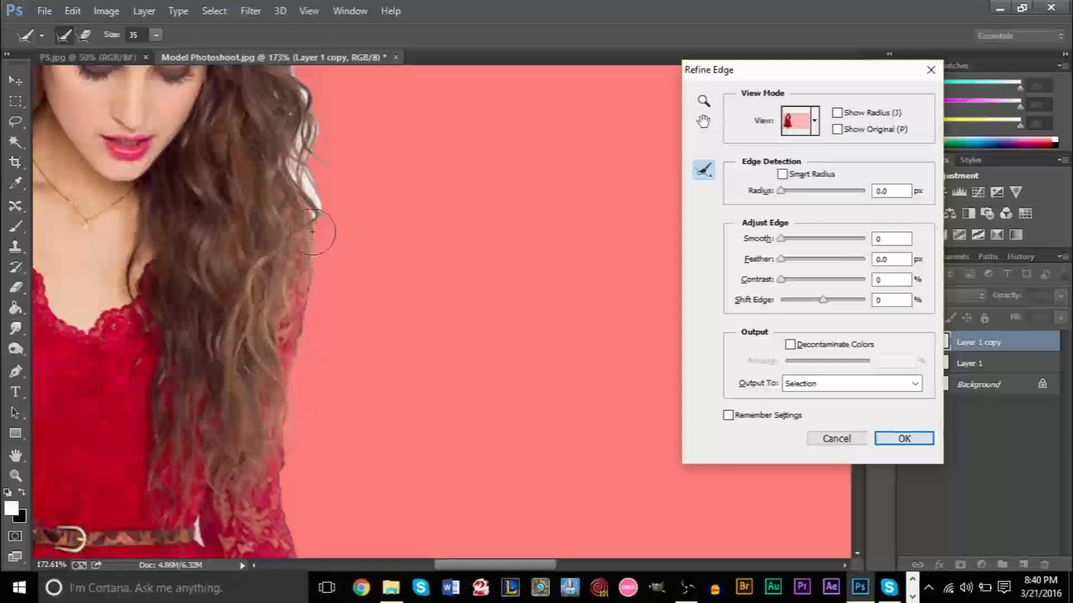
scroll(313, 260, "up", 4)
left_click_drag(324, 335, 298, 148)
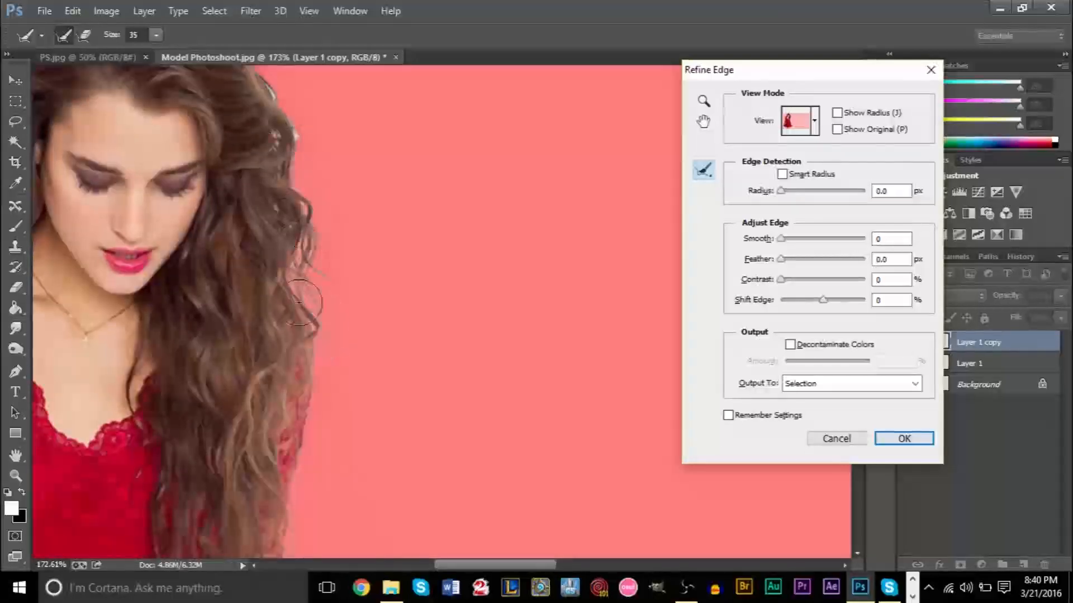
Brush the Refine Radius tool over the hair edge at the top of the head and down the left-hand side to the shoulder.
scroll(300, 301, "up", 4)
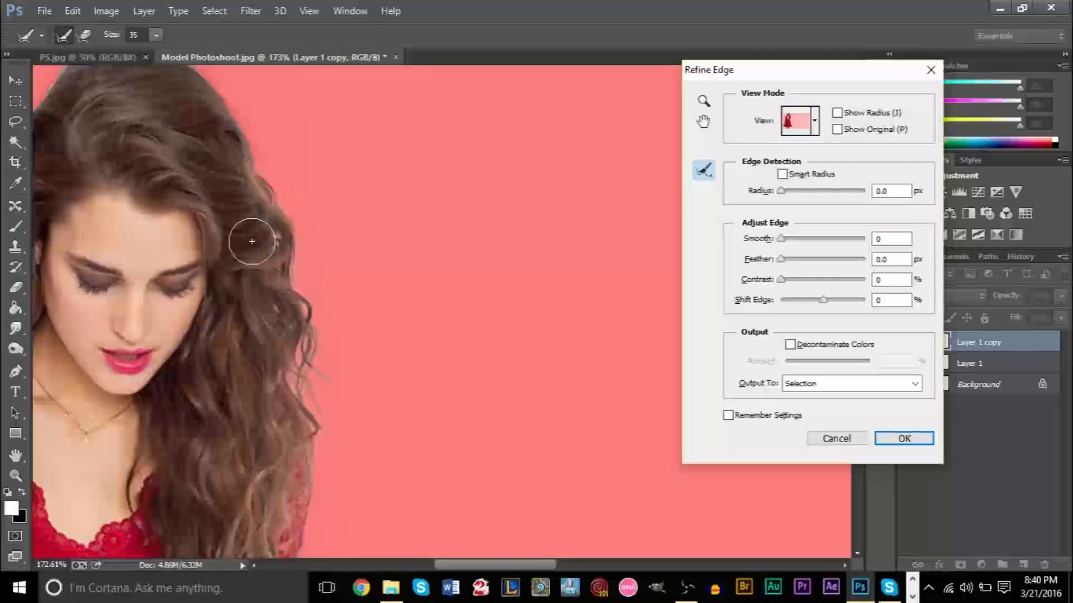
scroll(252, 241, "up", 4)
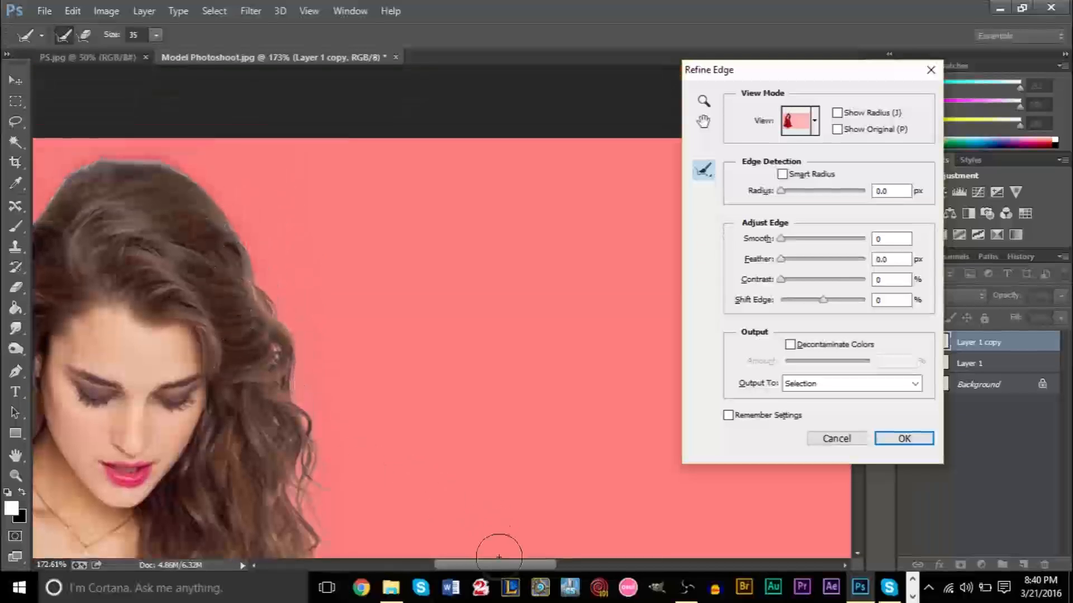
left_click_drag(505, 568, 467, 568)
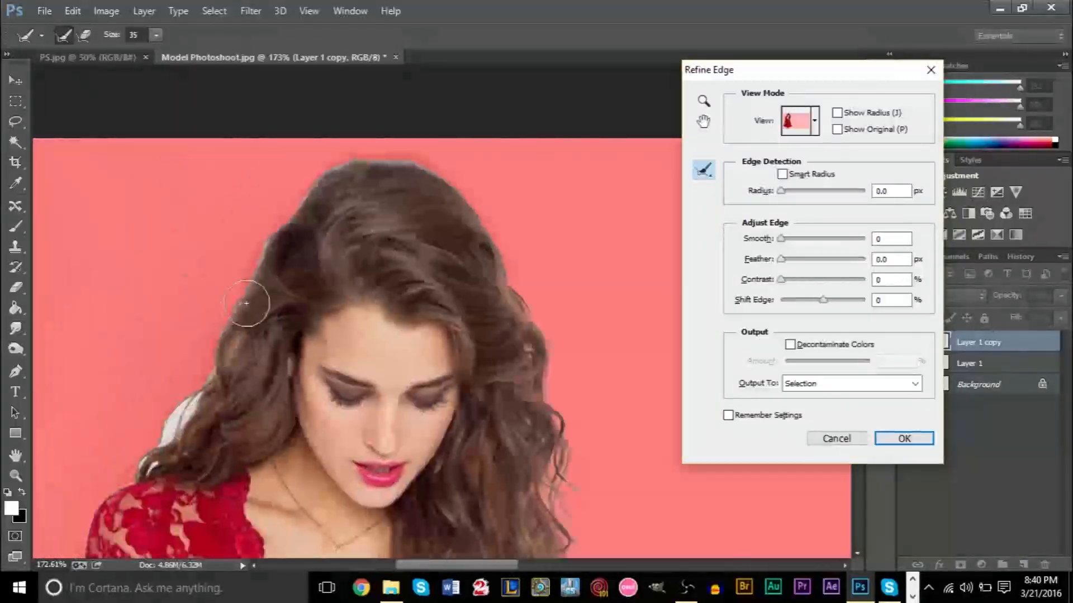
left_click_drag(230, 329, 285, 215)
left_click_drag(316, 163, 459, 179)
scroll(143, 330, "down", 3)
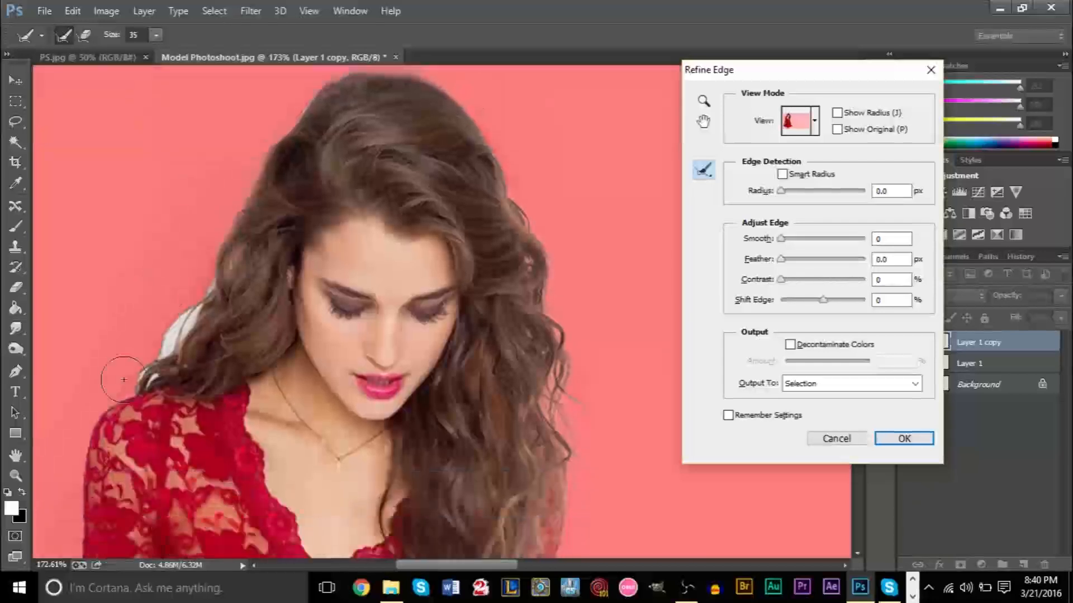
mouse_move(103, 413)
left_mouse_down()
mouse_move(206, 312)
mouse_move(221, 242)
left_mouse_up()
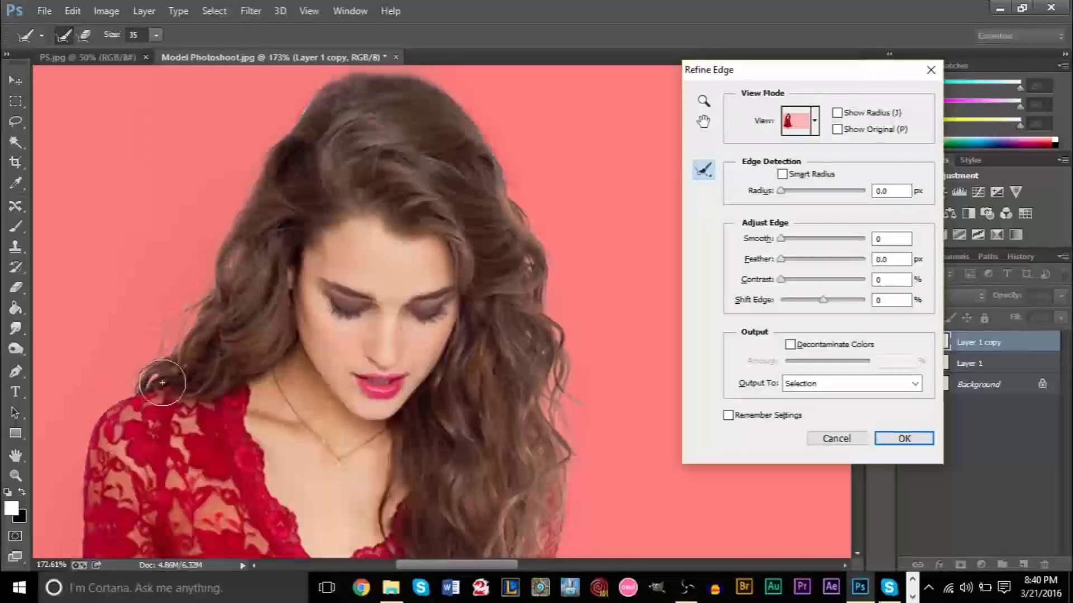
Examine the mask edges along the left-hand sleeve, the gap beside the waist, the dress hem and the legs.
scroll(136, 336, "down", 2)
scroll(135, 335, "down", 10)
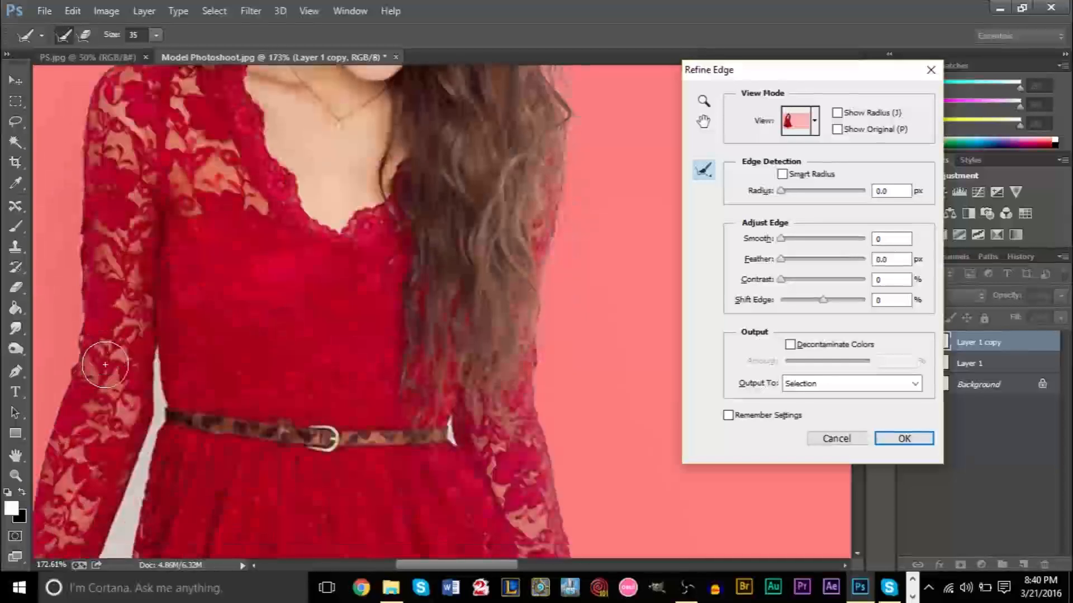
scroll(402, 527, "left", 4)
scroll(168, 386, "down", 6)
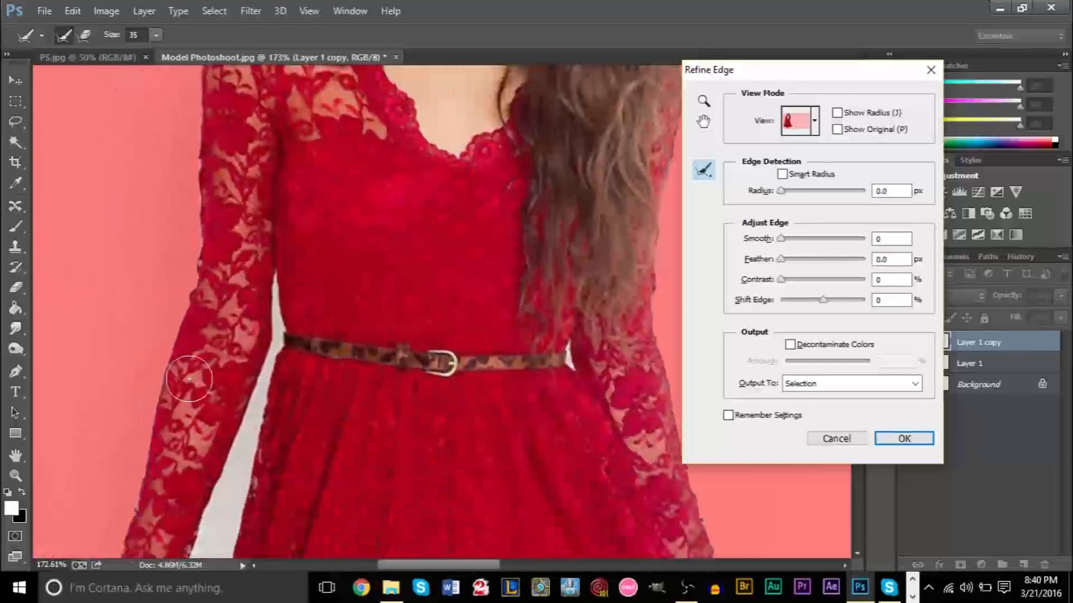
scroll(168, 386, "down", 2)
scroll(113, 367, "down", 3)
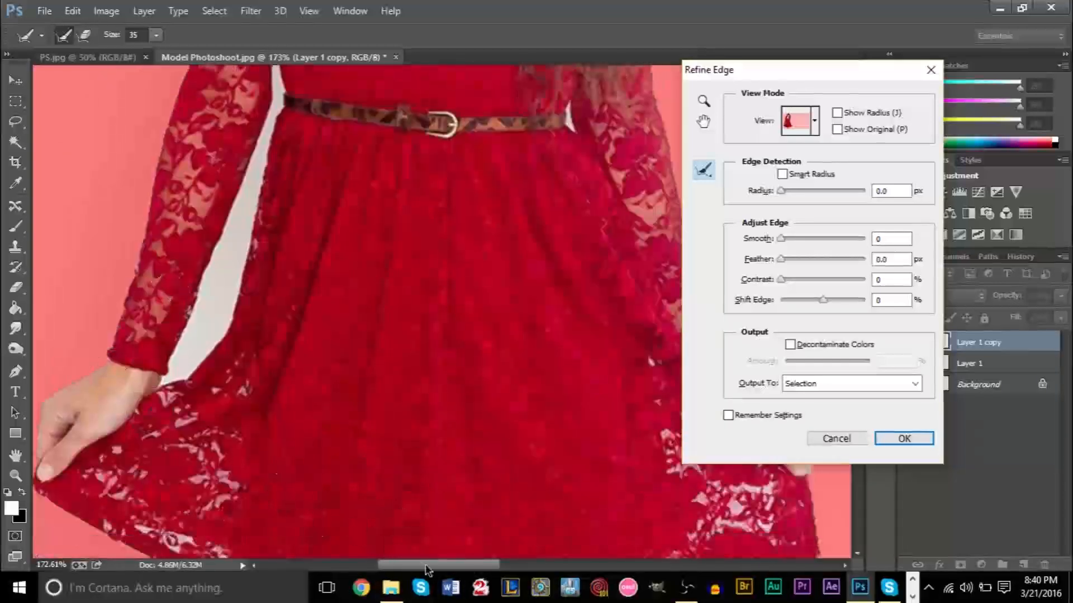
left_click_drag(428, 569, 416, 569)
scroll(479, 451, "down", 10)
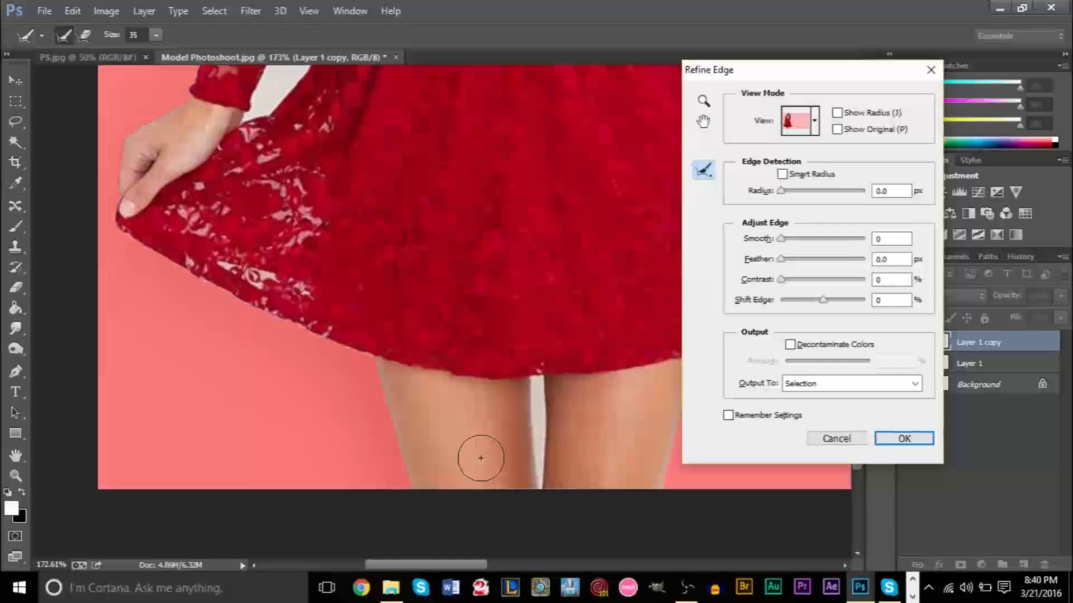
scroll(514, 467, "up", 1)
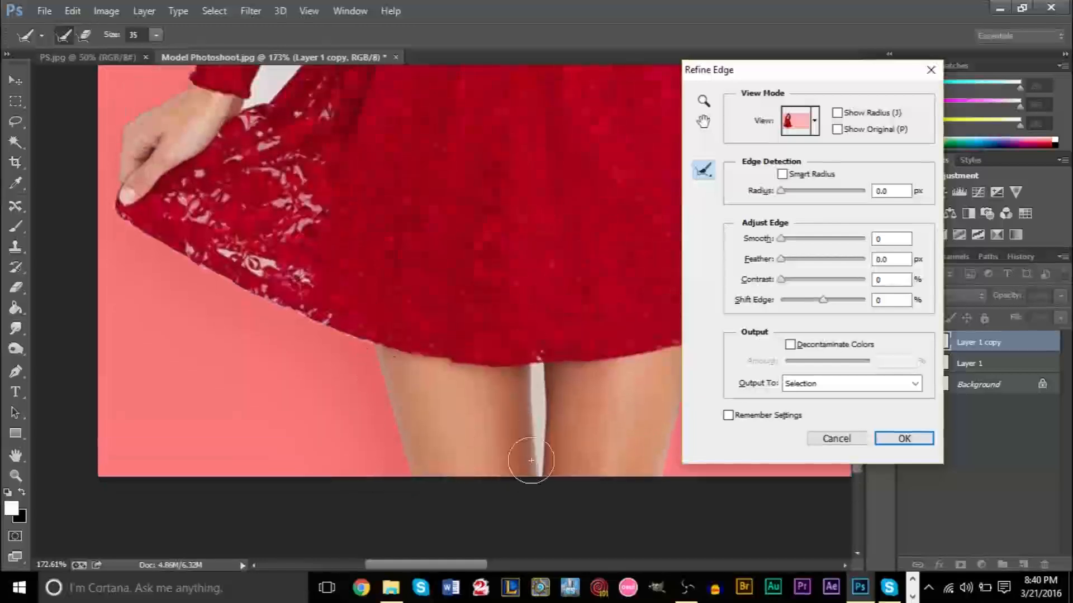
scroll(531, 460, "up", 11)
scroll(550, 272, "up", 2)
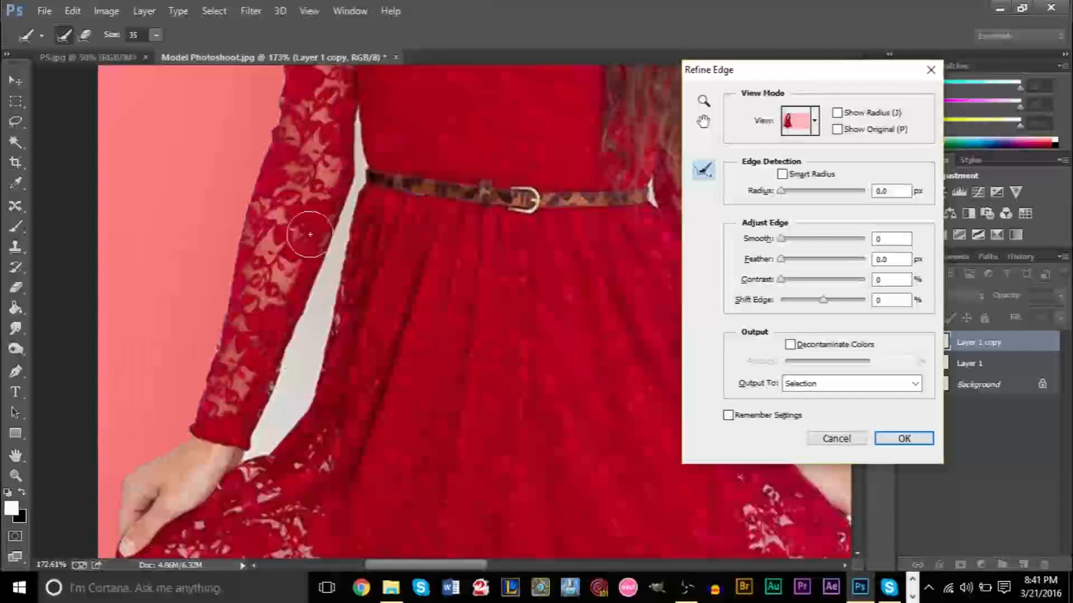
Apply the Refine Edge adjustments with the output set to Selection.
left_click(911, 444)
scroll(454, 308, "up", 5)
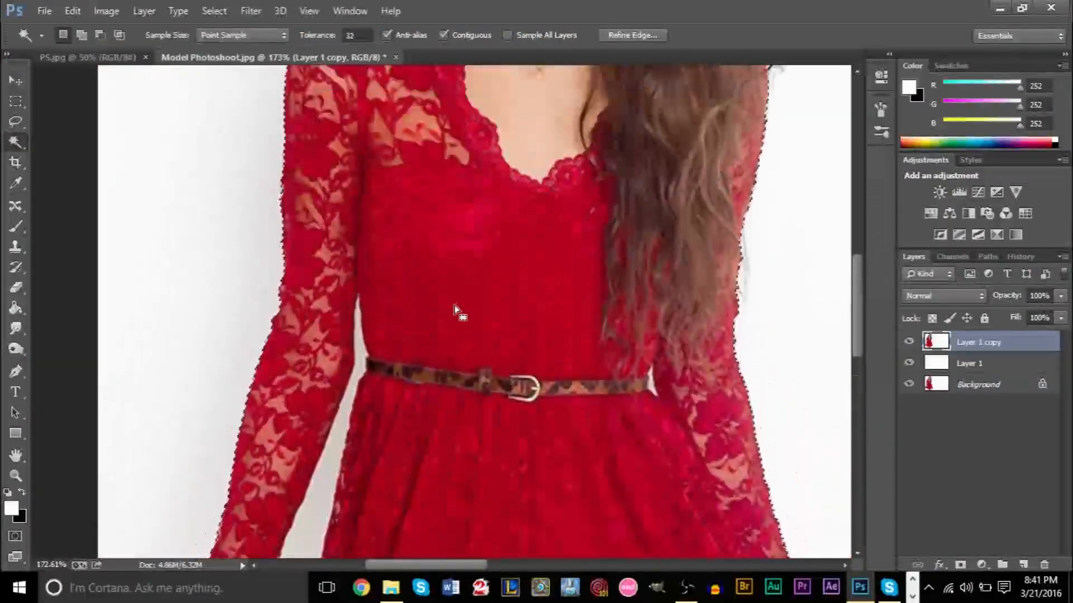
scroll(454, 305, "up", 3)
Copy the selected model from Layer 1 copy onto a new layer.
scroll(457, 296, "down", 4)
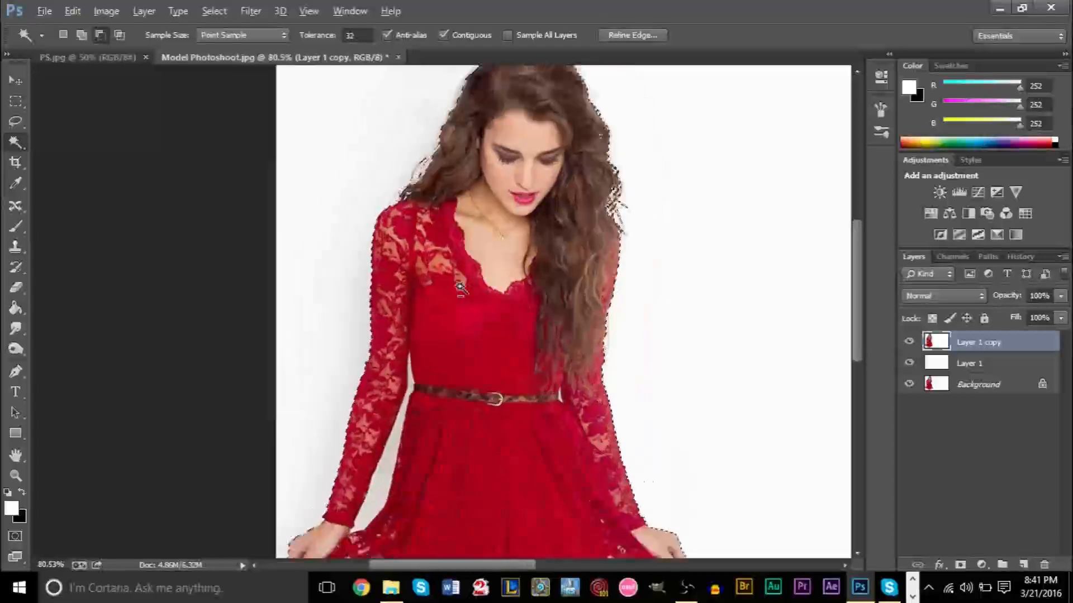
scroll(459, 288, "down", 2)
right_click(189, 313)
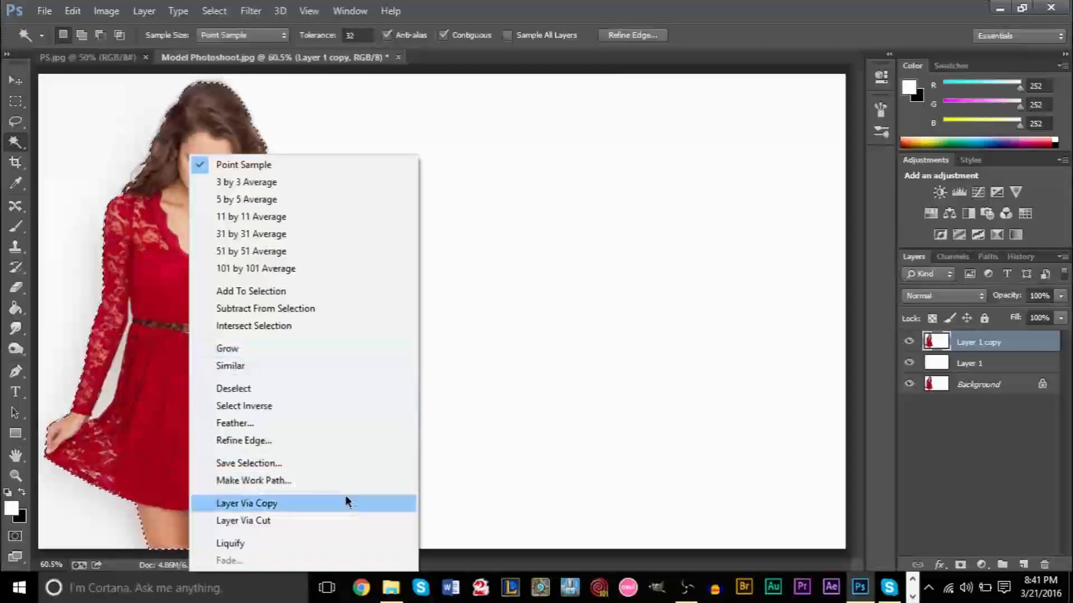
left_click(345, 501)
Hide Layer 1 copy, Layer 1 and Background so that only the model cutout shows.
left_click(909, 362)
left_click(909, 384)
left_click(909, 406)
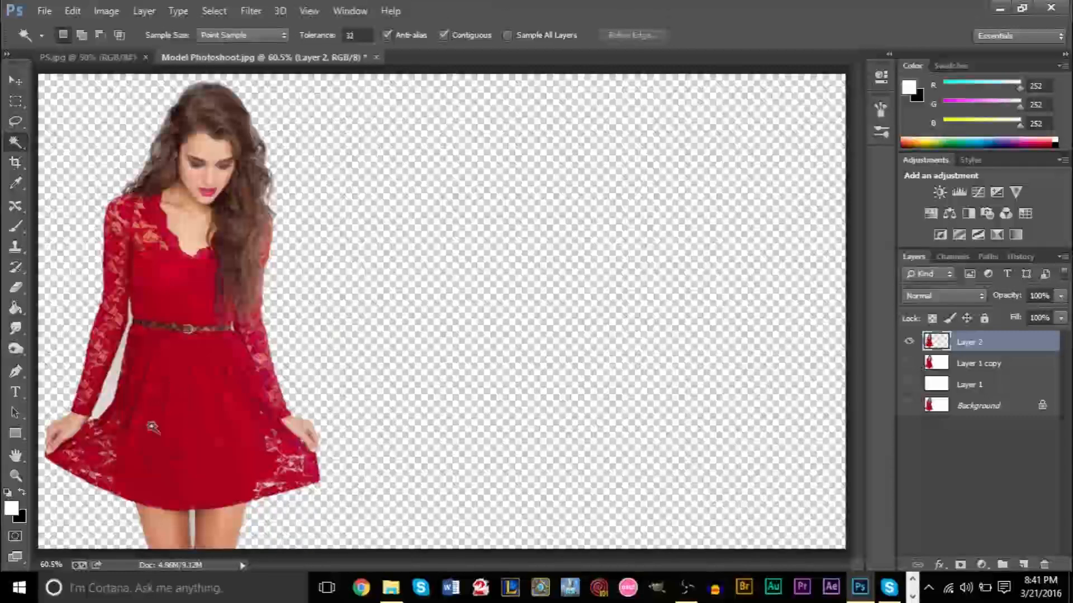
Select the leftover background between the model's legs with the Magic Wand, delete it and clear the selection.
scroll(140, 486, "up", 5)
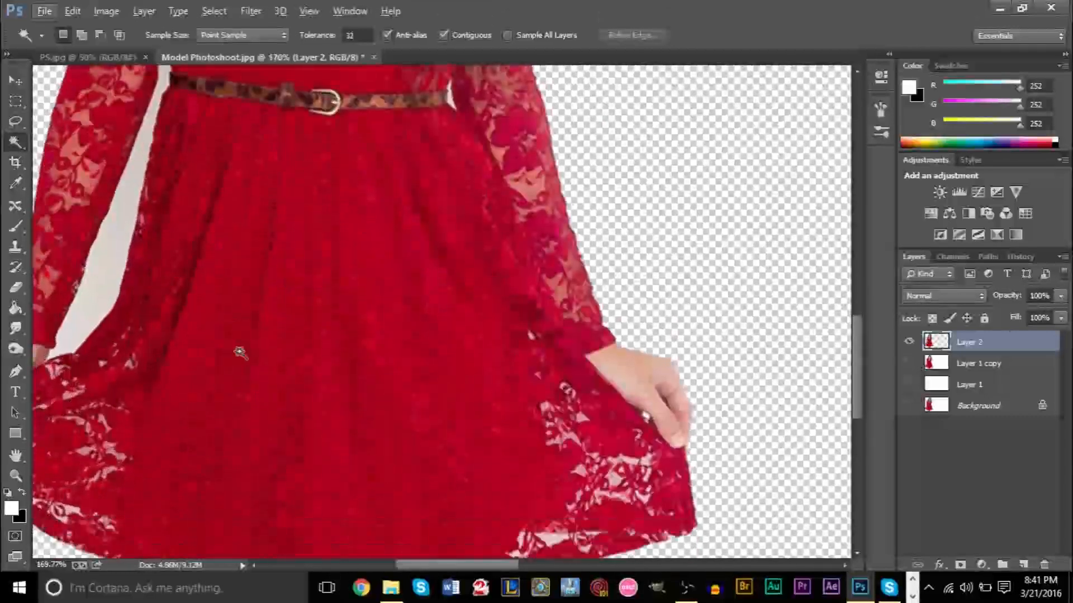
scroll(257, 356, "down", 3)
scroll(283, 383, "up", 4)
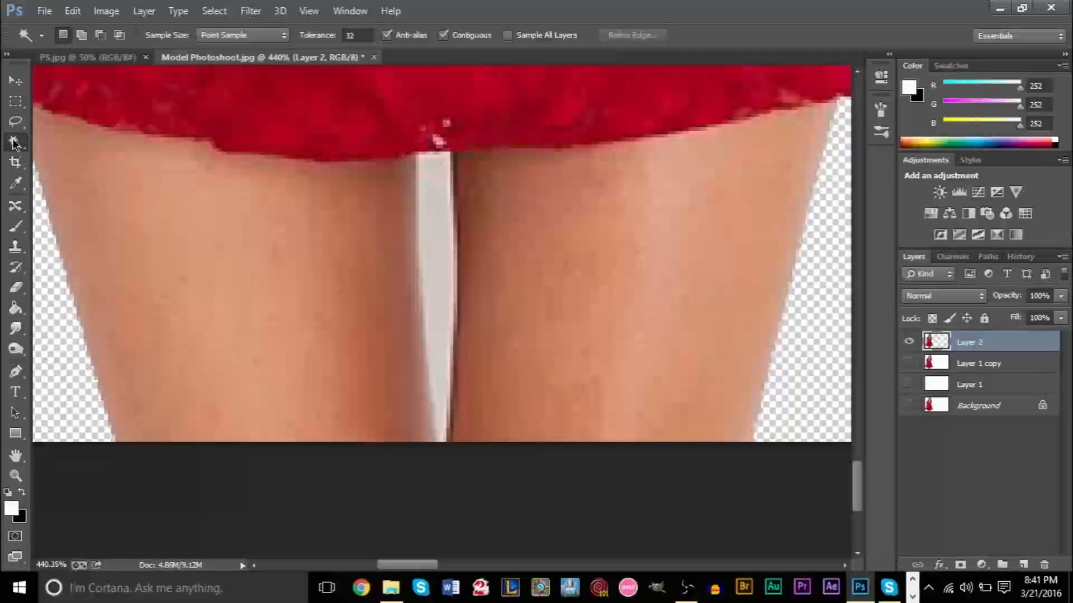
scroll(367, 273, "up", 1)
left_click(437, 274)
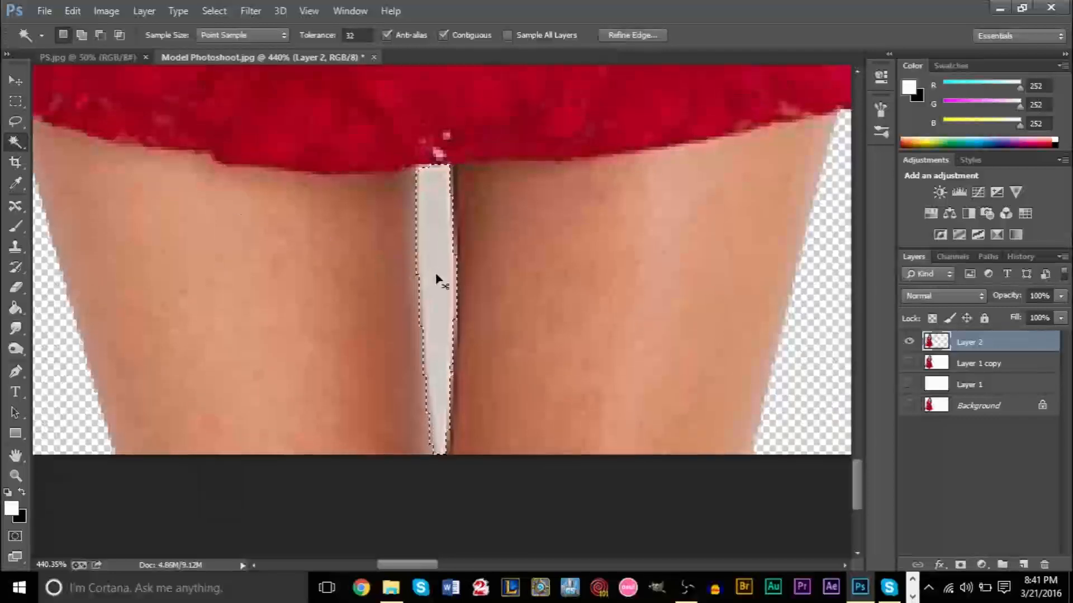
key("Delete")
key("ctrl+d")
Delete the two leftover white background areas between the right-hand end of the belt and the sleeve.
scroll(356, 244, "down", 6)
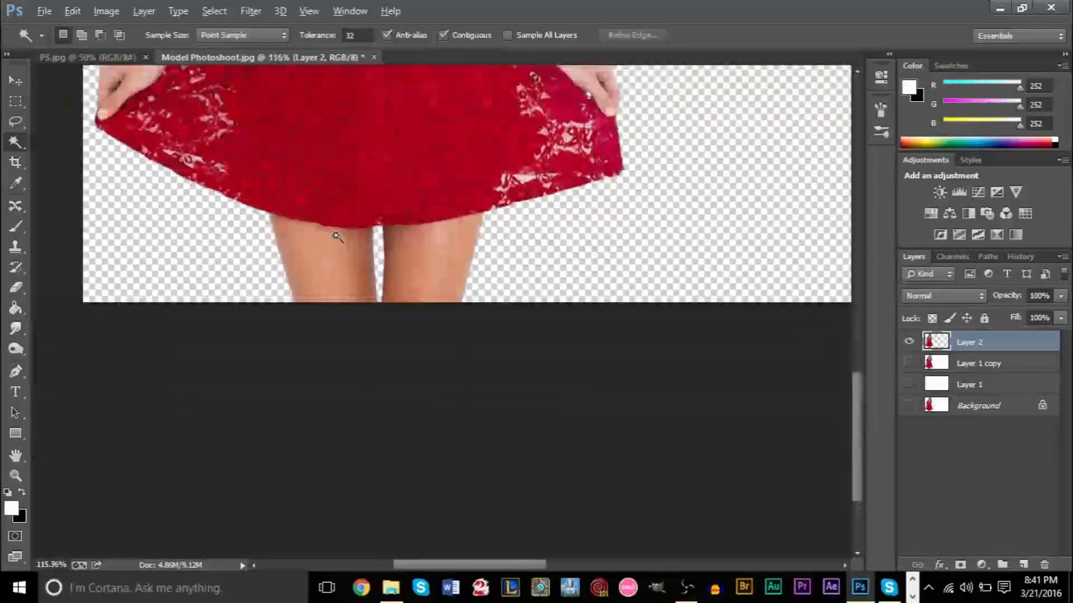
scroll(225, 332, "up", 3)
scroll(225, 333, "up", 8)
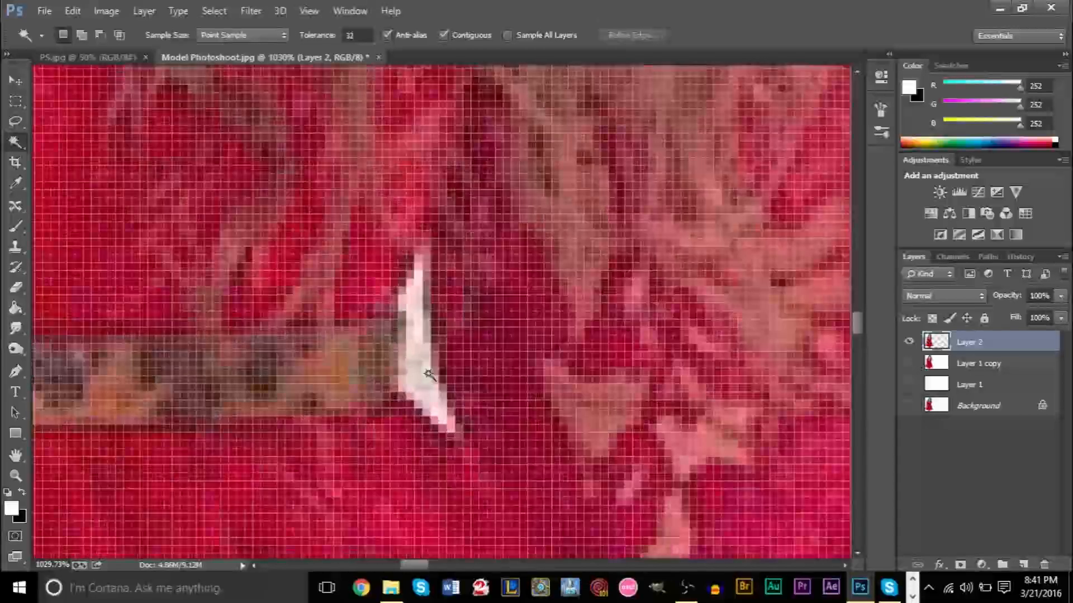
left_click(418, 375)
key("Delete")
key("ctrl+d")
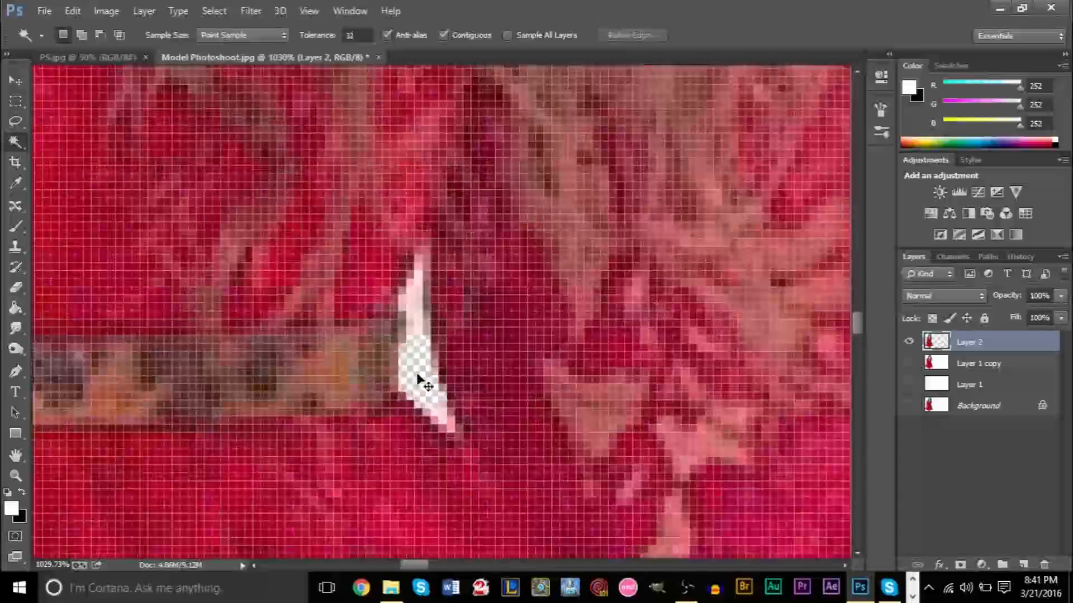
left_click(414, 310)
key("Delete")
key("ctrl+d")
Delete the leftover background in the gap between the left-hand sleeve and the dress, and clear the selection.
scroll(411, 307, "down", 5)
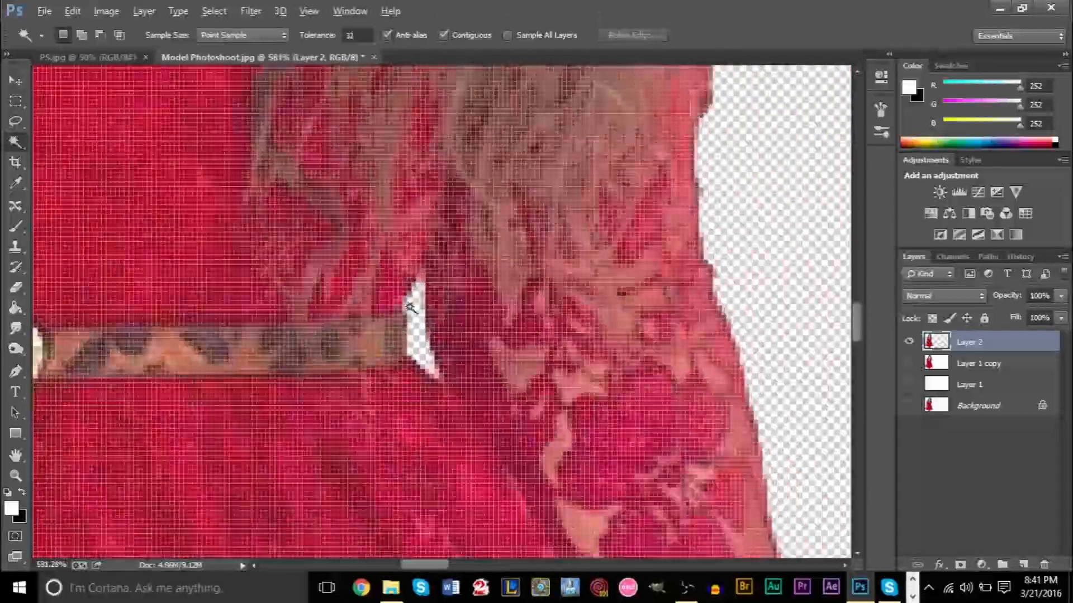
scroll(411, 307, "down", 5)
scroll(371, 371, "up", 6)
left_click(409, 363)
key("Delete")
key("ctrl+d")
scroll(409, 358, "down", 4)
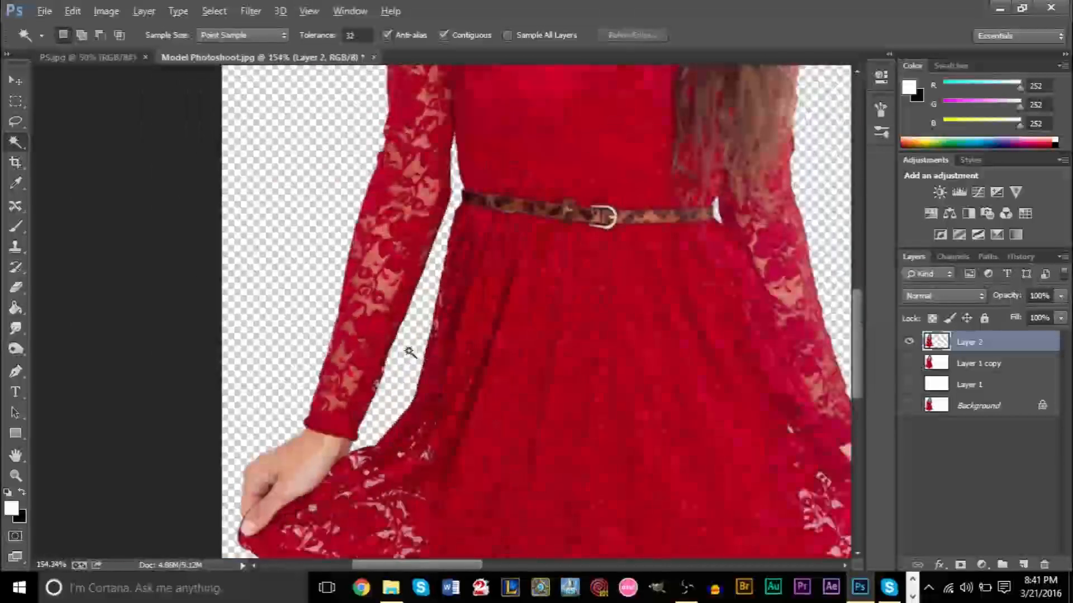
scroll(409, 351, "down", 1)
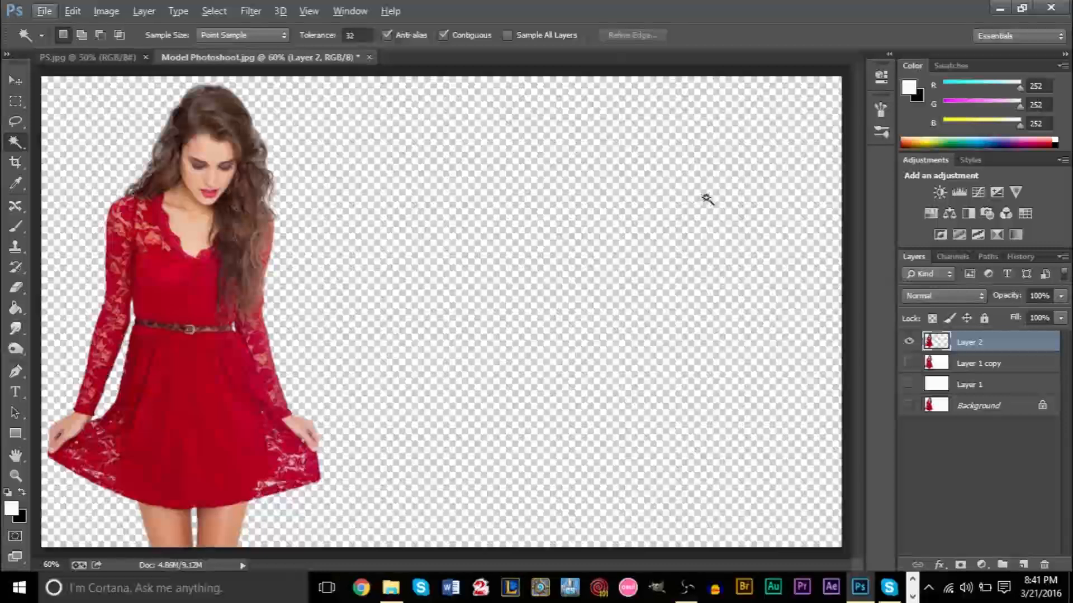
Show the three hidden layers again and duplicate the model cutout on Layer 2.
left_click(908, 363)
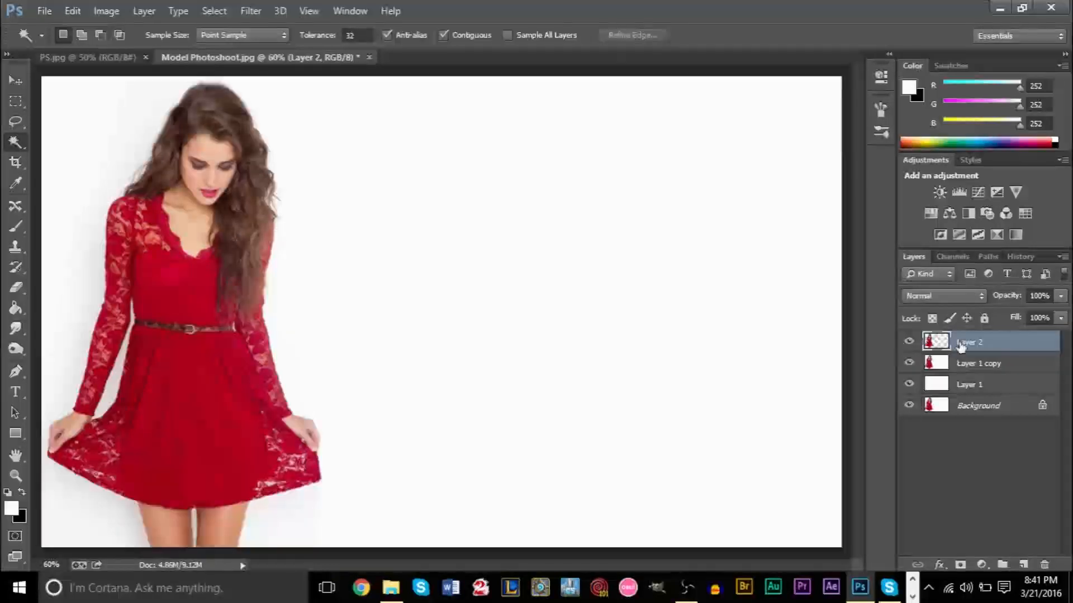
key("ctrl+j")
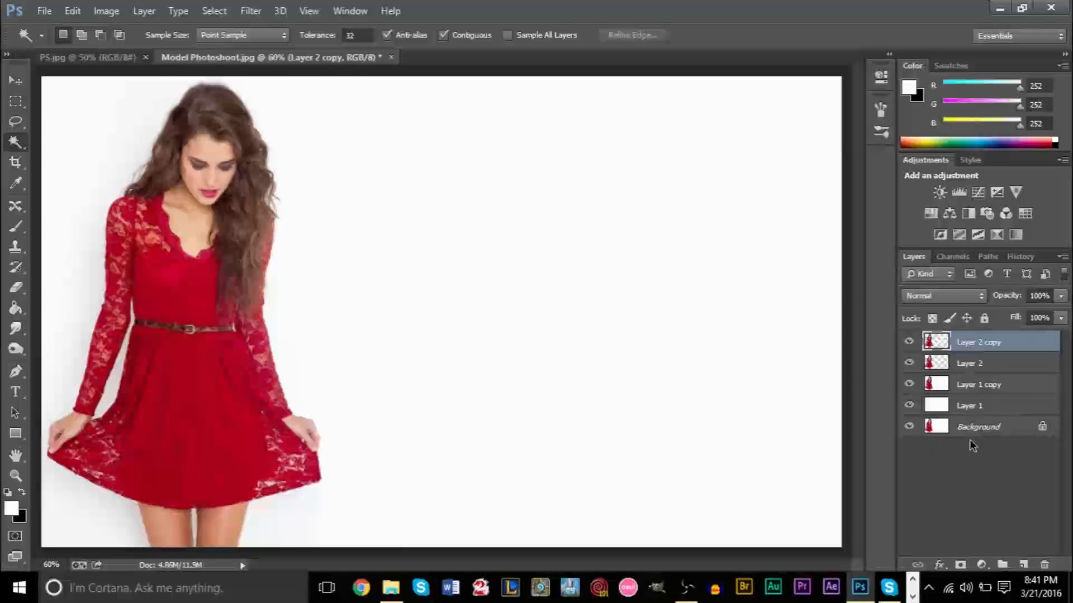
Move the cutout on Layer 2 a short distance to the right, behind the duplicated model.
left_click(967, 364)
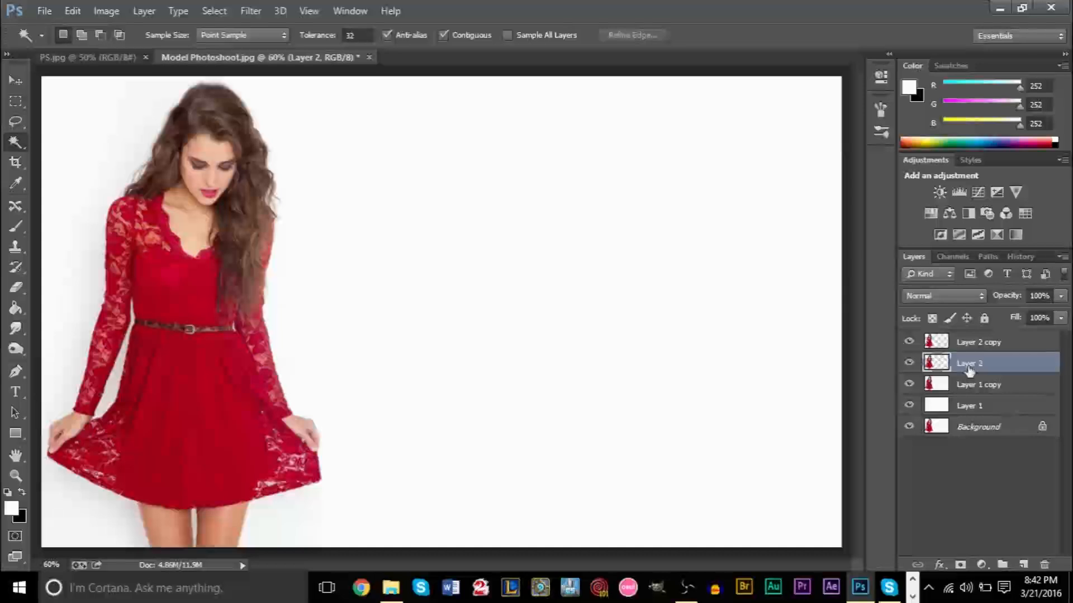
left_click(985, 347)
left_click(978, 365)
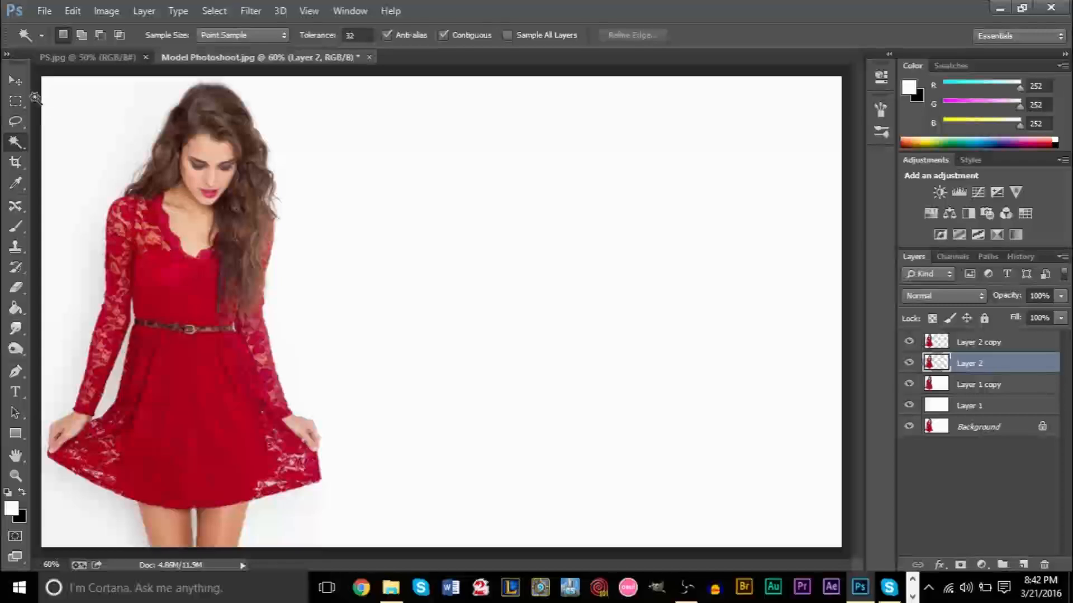
left_click(16, 80)
left_click_drag(196, 207, 280, 211)
left_click_drag(281, 204, 276, 208)
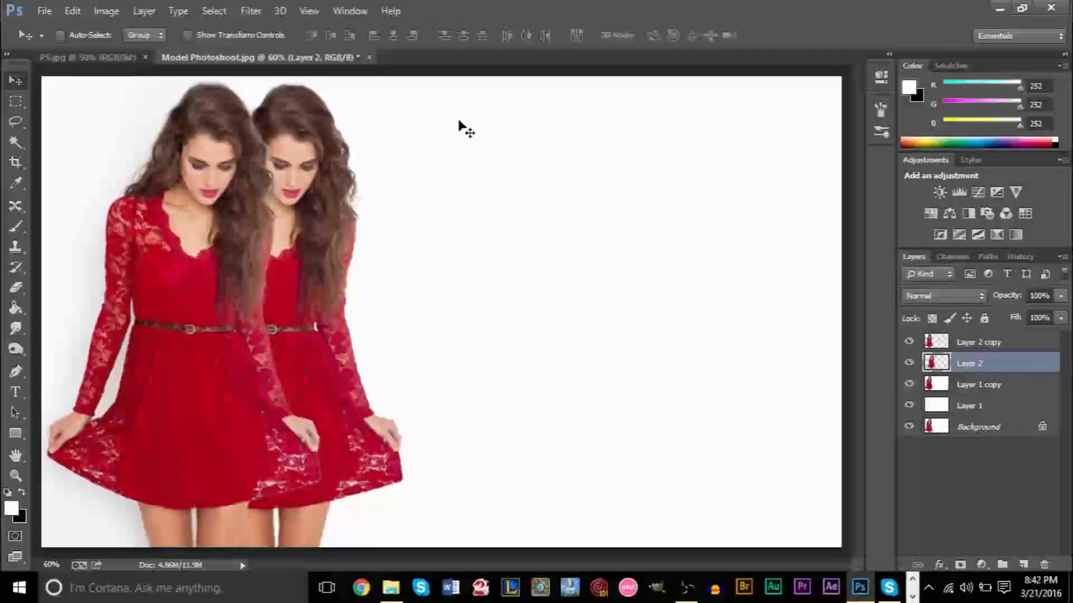
Open the Liquify filter for Layer 2.
left_click(264, 13)
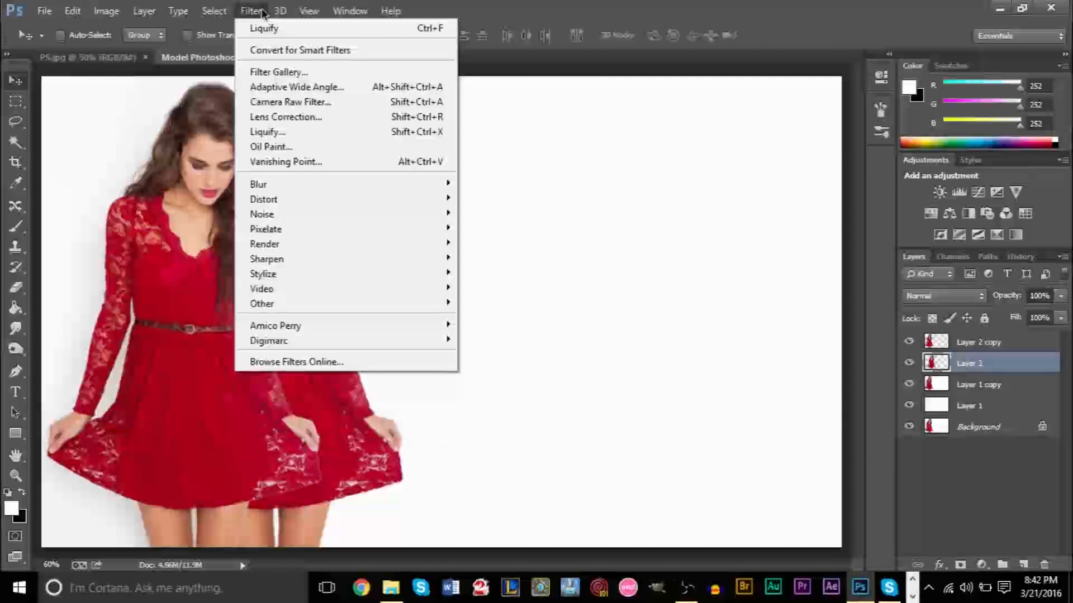
left_click(314, 137)
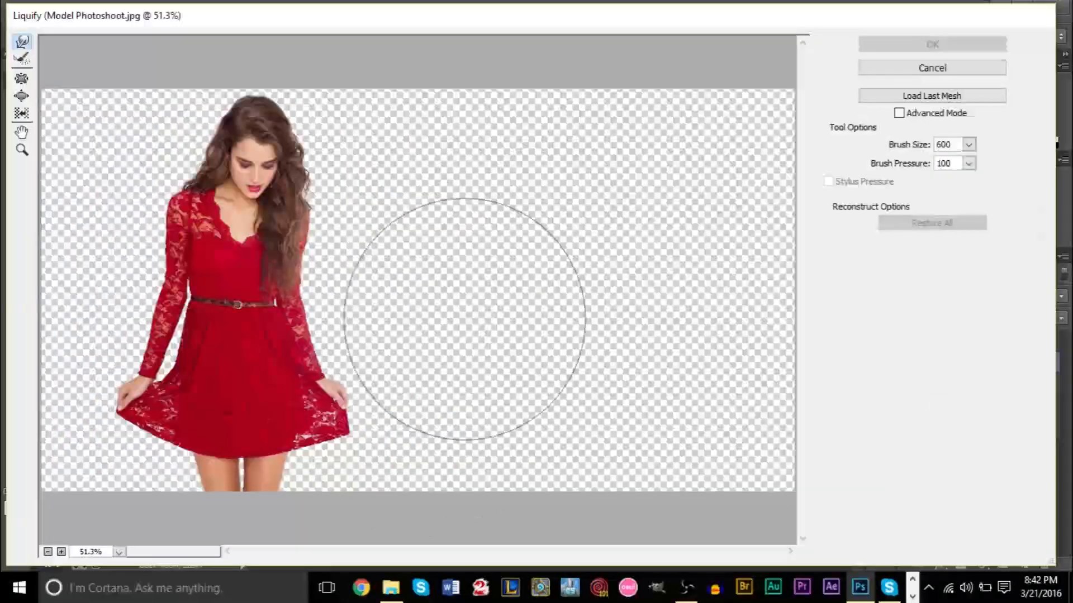
left_click_drag(303, 342, 714, 288)
mouse_move(282, 211)
left_mouse_down()
mouse_move(424, 263)
mouse_move(402, 421)
left_mouse_up()
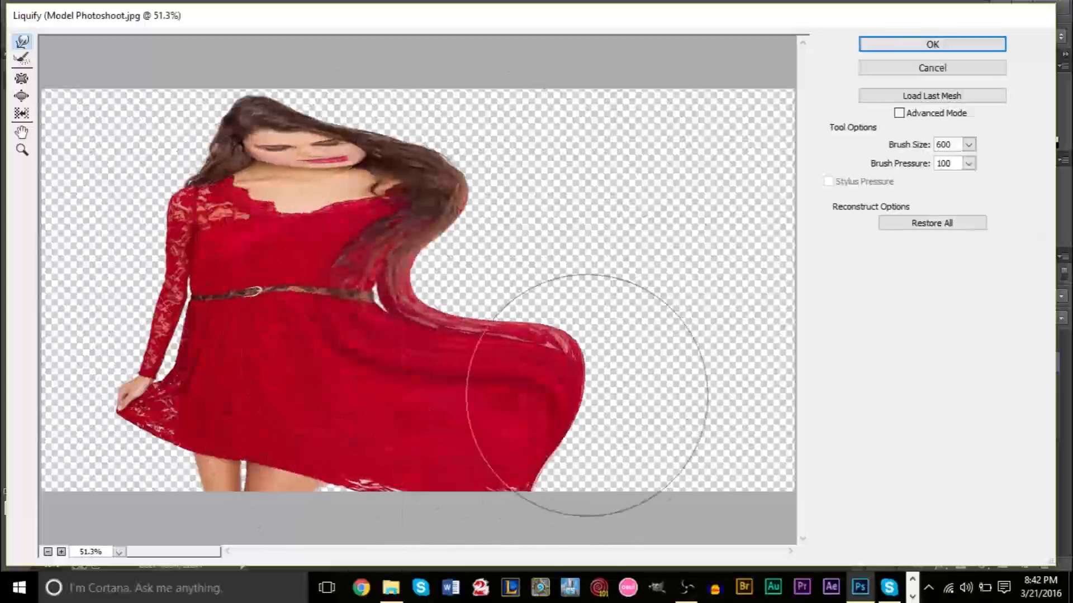
key("alt+space")
key("ctrl+alt+z")
key("ctrl+alt+z")
key("ctrl+alt+z")
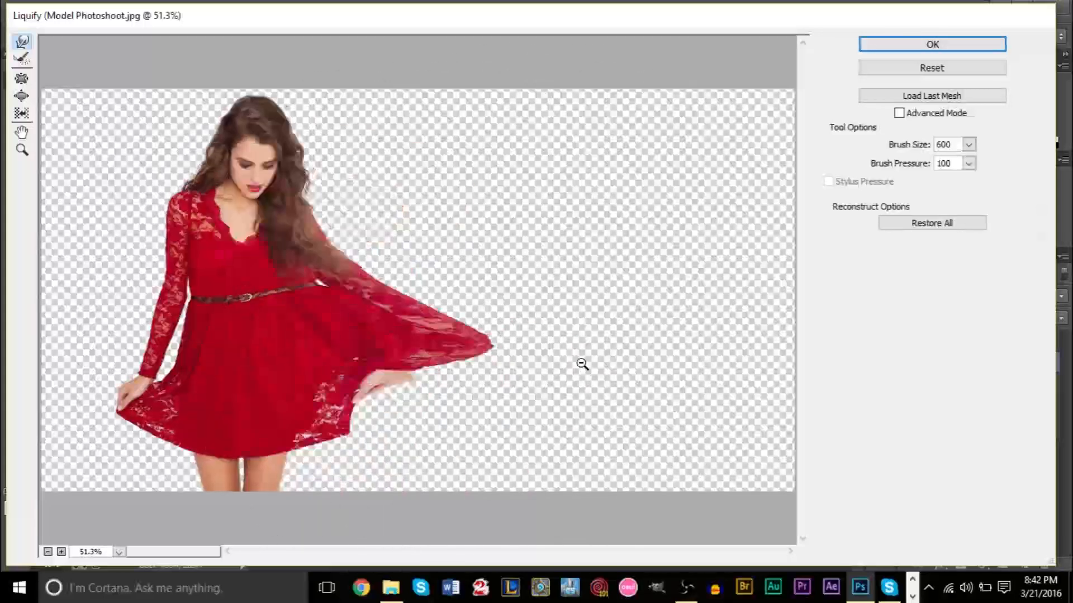
key("ctrl+alt+z")
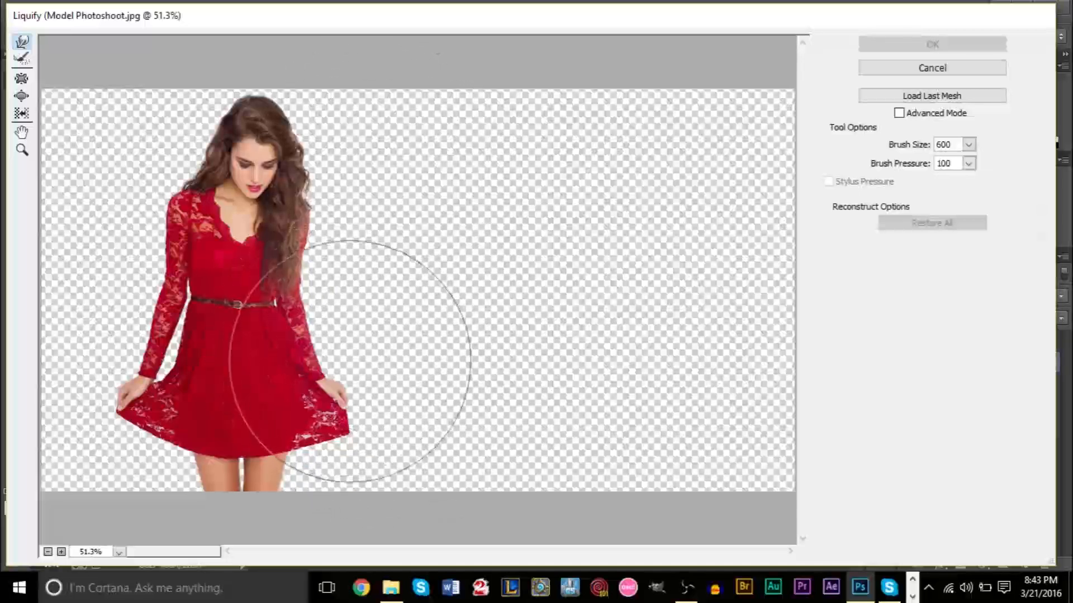
Stretch the right-hand sleeve, dress and hair outward to the right using the Forward Warp tool at brush size 600.
left_click_drag(294, 356, 386, 349)
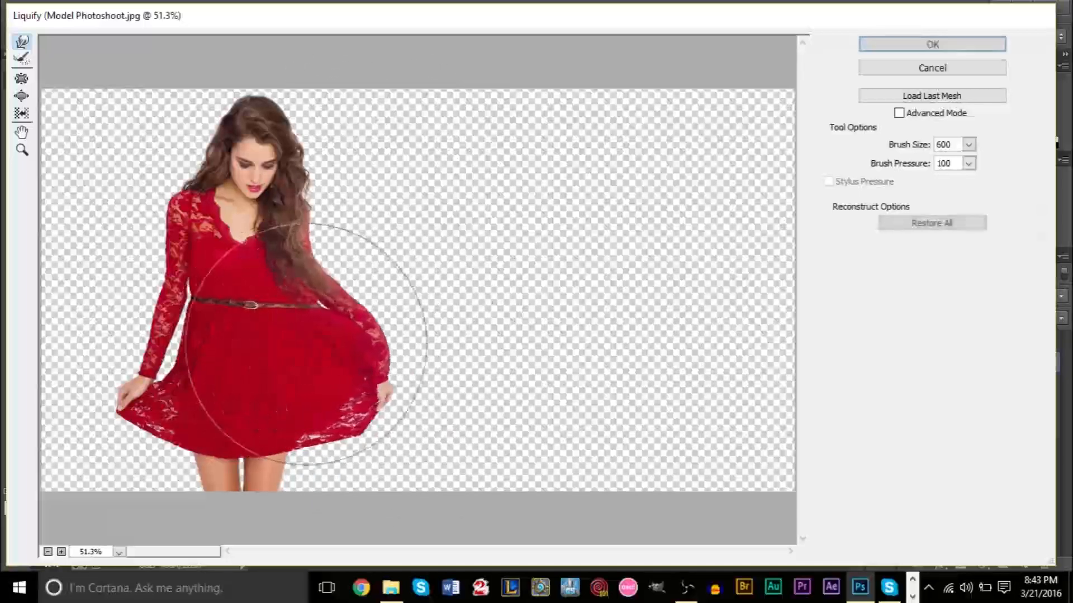
left_click_drag(290, 342, 337, 345)
mouse_move(355, 394)
left_mouse_down()
mouse_move(417, 425)
mouse_move(454, 394)
left_mouse_up()
left_click_drag(339, 319, 423, 315)
mouse_move(355, 270)
left_mouse_down()
mouse_move(408, 250)
mouse_move(375, 248)
mouse_move(464, 252)
mouse_move(408, 223)
mouse_move(401, 203)
mouse_move(420, 179)
mouse_move(389, 175)
mouse_move(395, 157)
mouse_move(436, 138)
mouse_move(408, 126)
mouse_move(400, 98)
mouse_move(428, 271)
mouse_move(539, 353)
mouse_move(517, 424)
mouse_move(571, 423)
mouse_move(571, 238)
mouse_move(527, 264)
mouse_move(490, 249)
mouse_move(680, 221)
mouse_move(678, 305)
mouse_move(612, 403)
mouse_move(564, 441)
mouse_move(654, 455)
mouse_move(635, 366)
mouse_move(668, 312)
mouse_move(722, 279)
mouse_move(553, 407)
mouse_move(486, 425)
mouse_move(450, 392)
mouse_move(496, 285)
mouse_move(458, 273)
mouse_move(432, 284)
mouse_move(405, 264)
mouse_move(579, 259)
mouse_move(625, 243)
mouse_move(601, 273)
mouse_move(606, 312)
mouse_move(662, 425)
mouse_move(433, 438)
mouse_move(408, 387)
mouse_move(430, 291)
mouse_move(443, 299)
mouse_move(459, 289)
mouse_move(433, 309)
mouse_move(505, 359)
mouse_move(678, 402)
mouse_move(726, 368)
mouse_move(501, 409)
mouse_move(397, 445)
mouse_move(673, 444)
mouse_move(737, 369)
mouse_move(626, 128)
mouse_move(678, 184)
left_mouse_up()
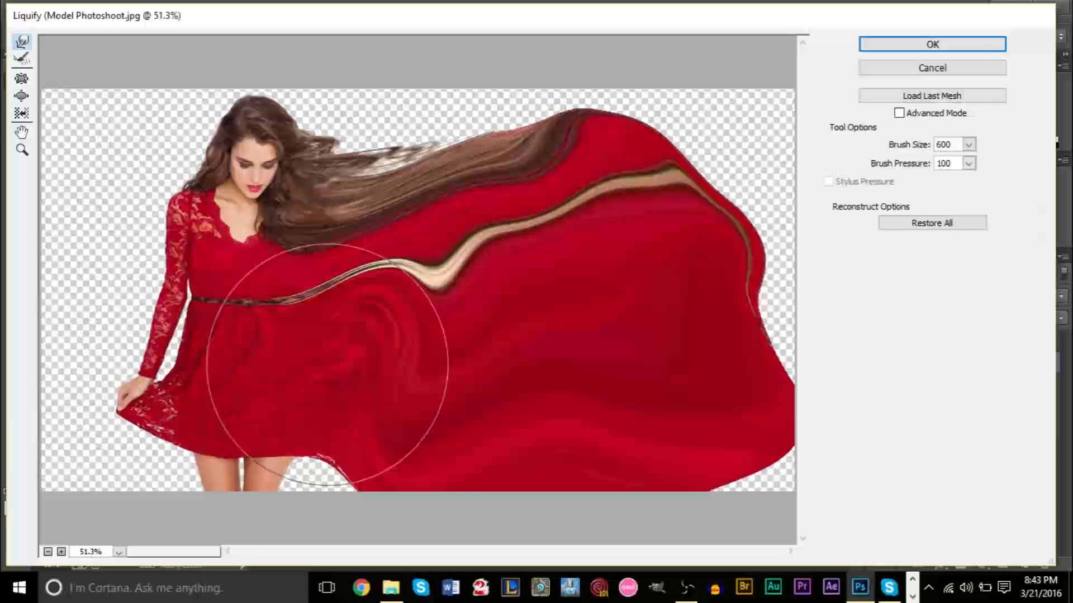
Step back through the warp strokes on the hair and dress and discard the remaining Liquify changes.
key("ctrl+alt+z")
key("ctrl+alt+z")
key("ctrl+alt+z")
key("ctrl+alt+z")
key("ctrl+alt+z")
key("ctrl+alt+z")
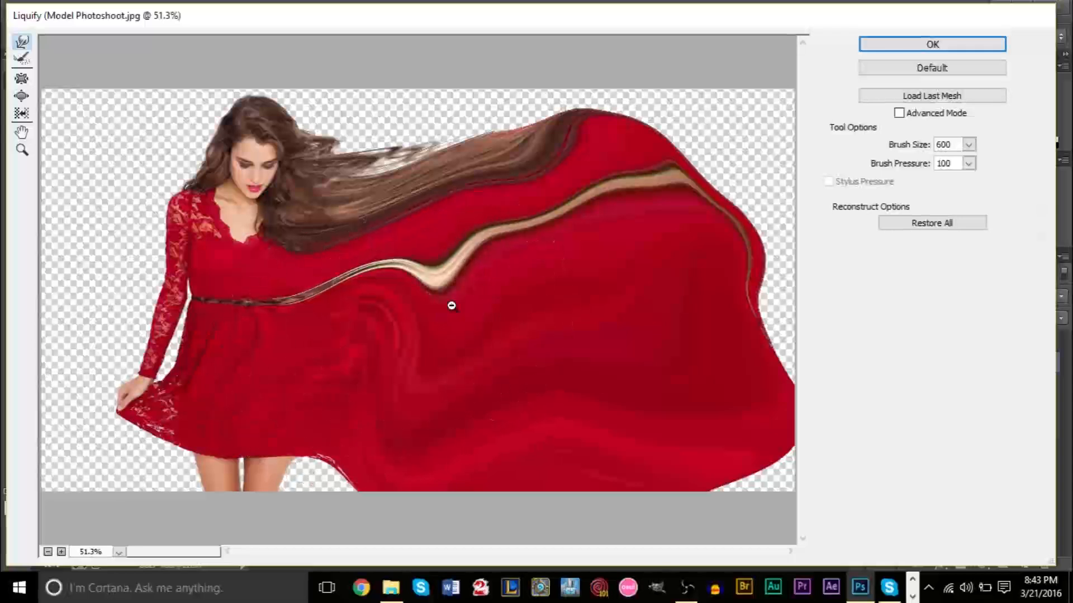
key("ctrl+alt+z")
key("ctrl+alt+z")
key("ctrl+alt+z")
key("ctrl+alt+z")
key("ctrl+alt+z")
key("ctrl+alt+z")
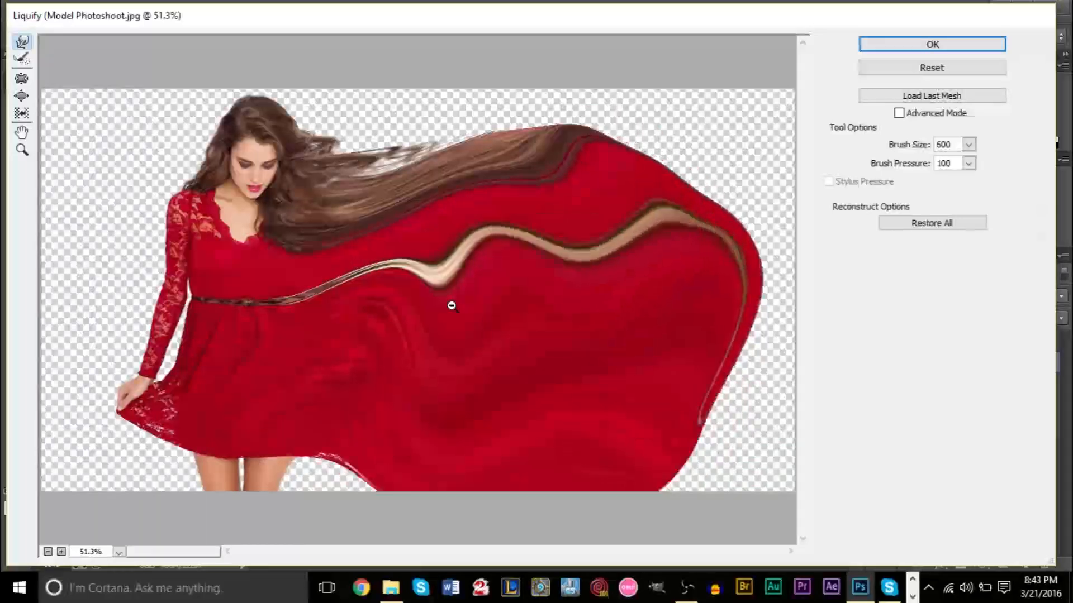
key("ctrl+alt+z")
key("ctrl+alt+z")
key("ctrl+alt+z")
key("ctrl+alt+z")
key("ctrl+alt+z")
key("ctrl+alt+z")
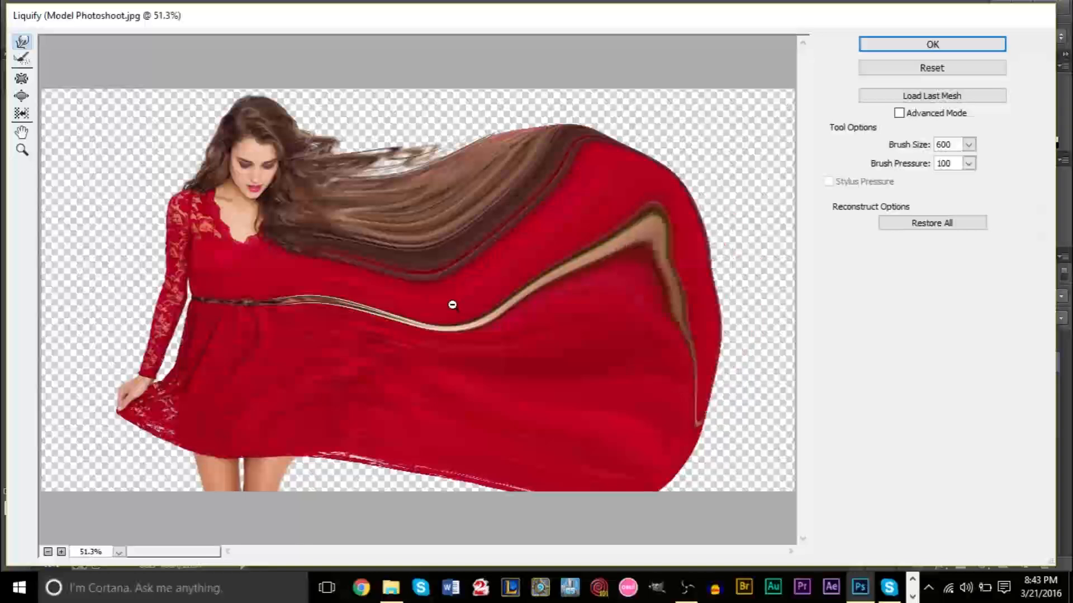
key("ctrl+alt+z")
key("ctrl+alt+z")
key("ctrl+alt+z")
key("ctrl+alt+z")
key("ctrl+alt+z")
key("ctrl+alt+z")
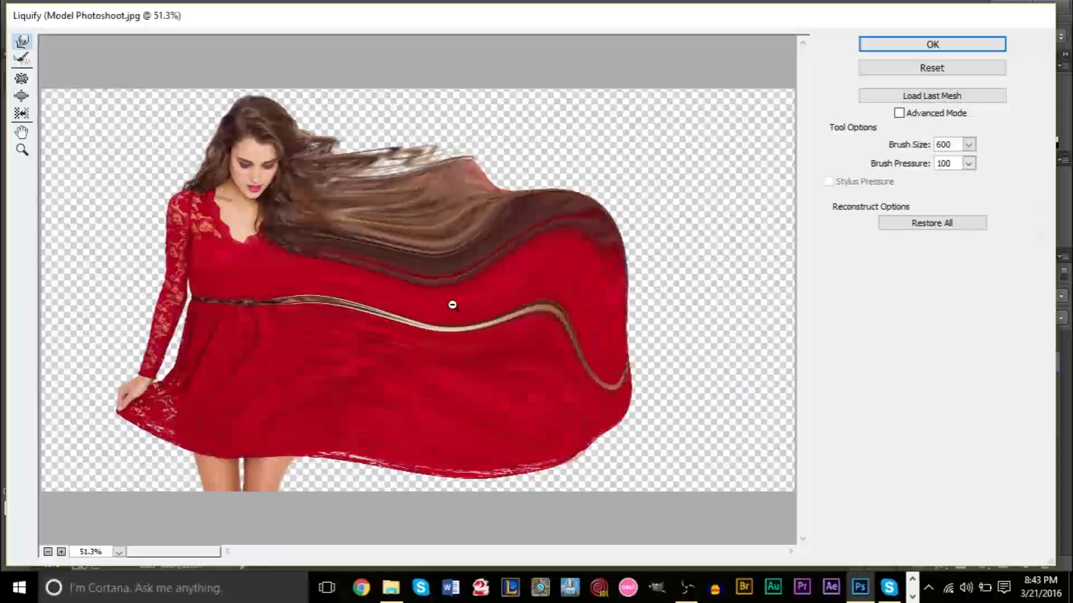
key("ctrl+alt+z")
key("ctrl+alt+z")
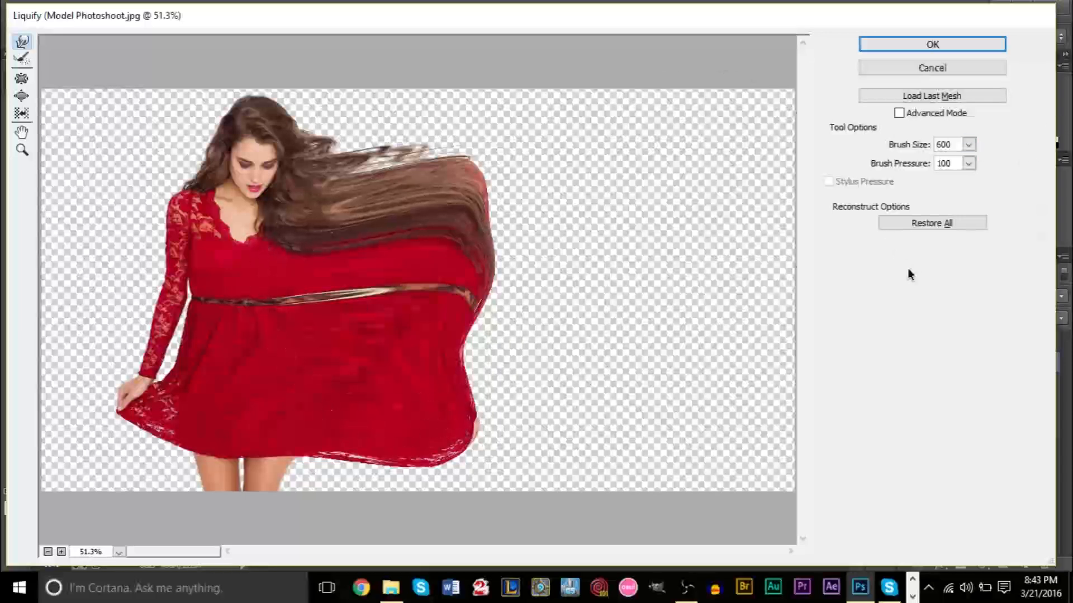
left_click(941, 71)
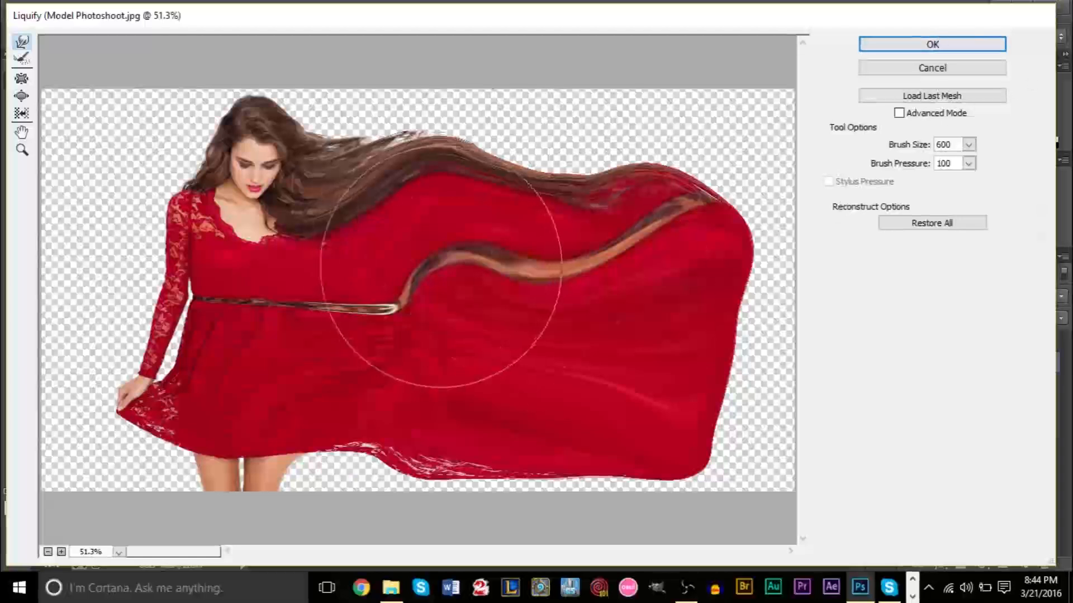
Apply the Liquify warp that stretches the hair and dress in waves across the canvas.
left_click(894, 49)
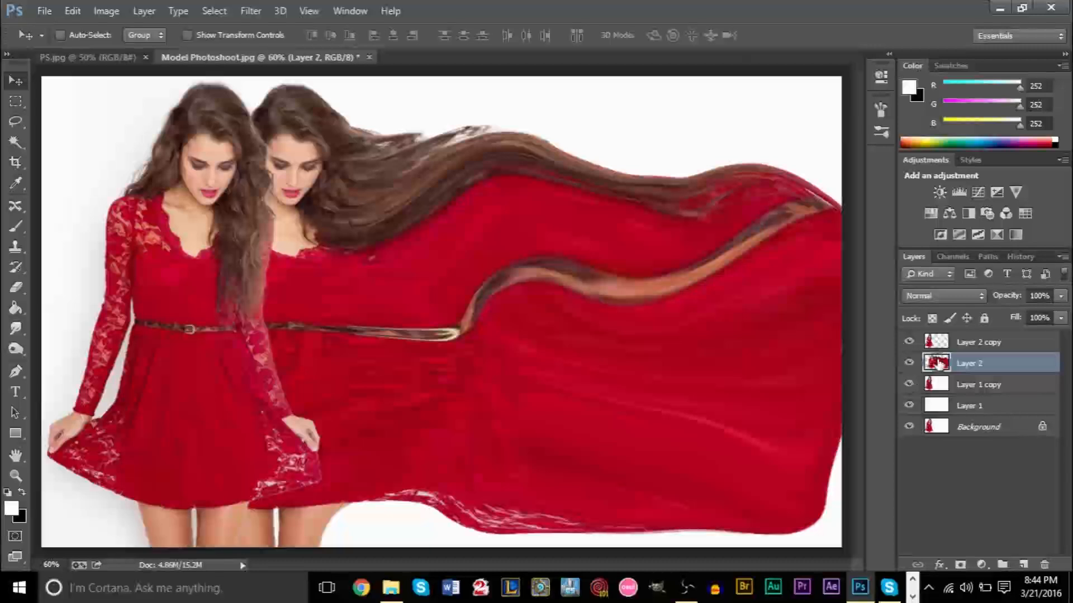
Add a white layer mask to Layer 2 copy and another to the stretched Layer 2.
left_click(941, 342)
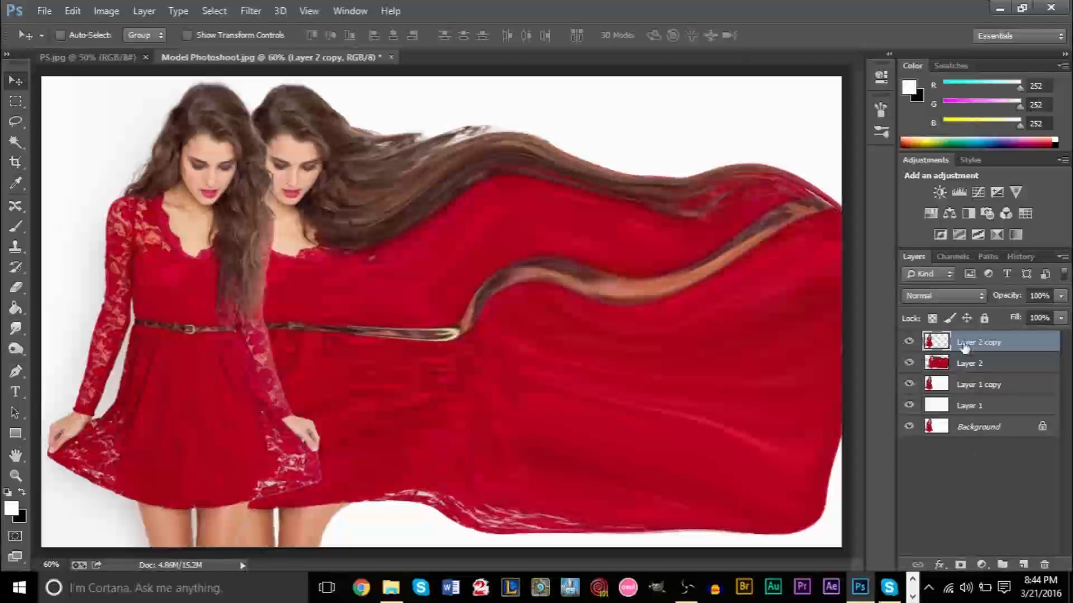
left_click(960, 565)
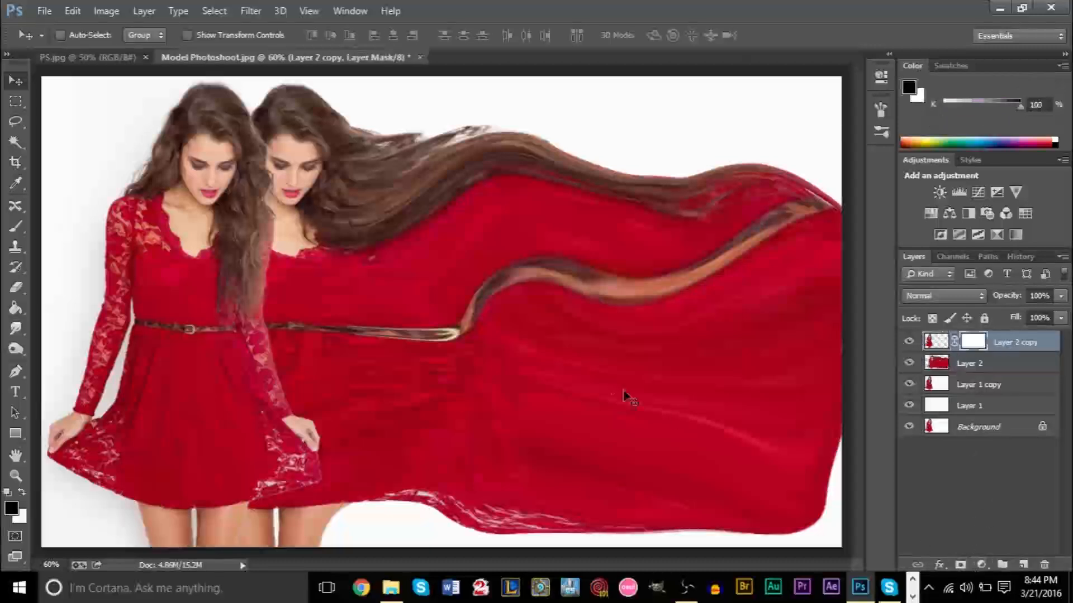
left_click(978, 366)
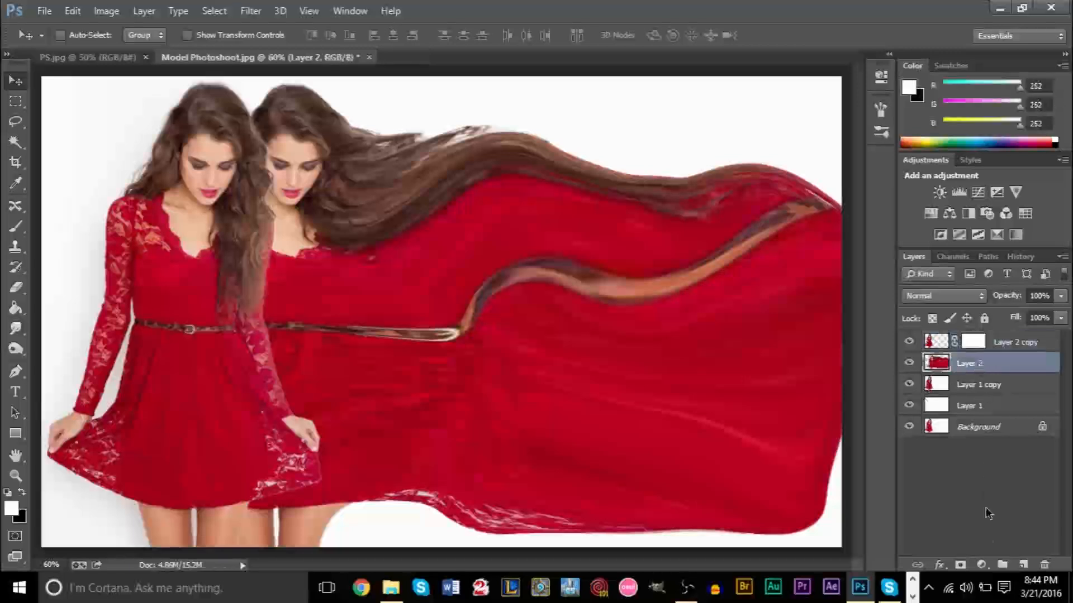
left_click(961, 565)
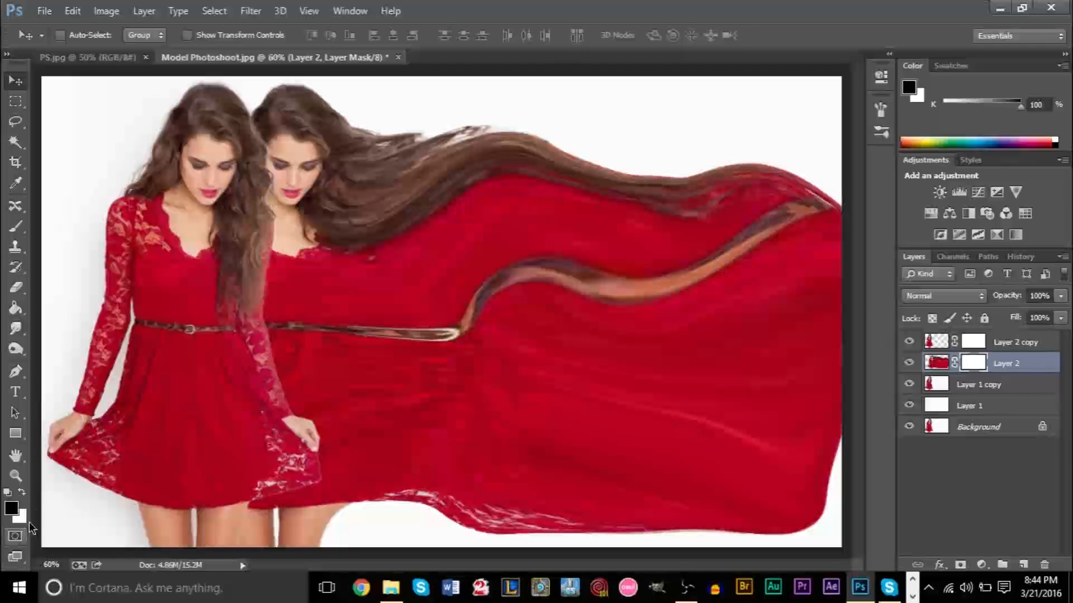
Fill the stretched Layer 2's mask with black using the Paint Bucket tool.
left_click(13, 311)
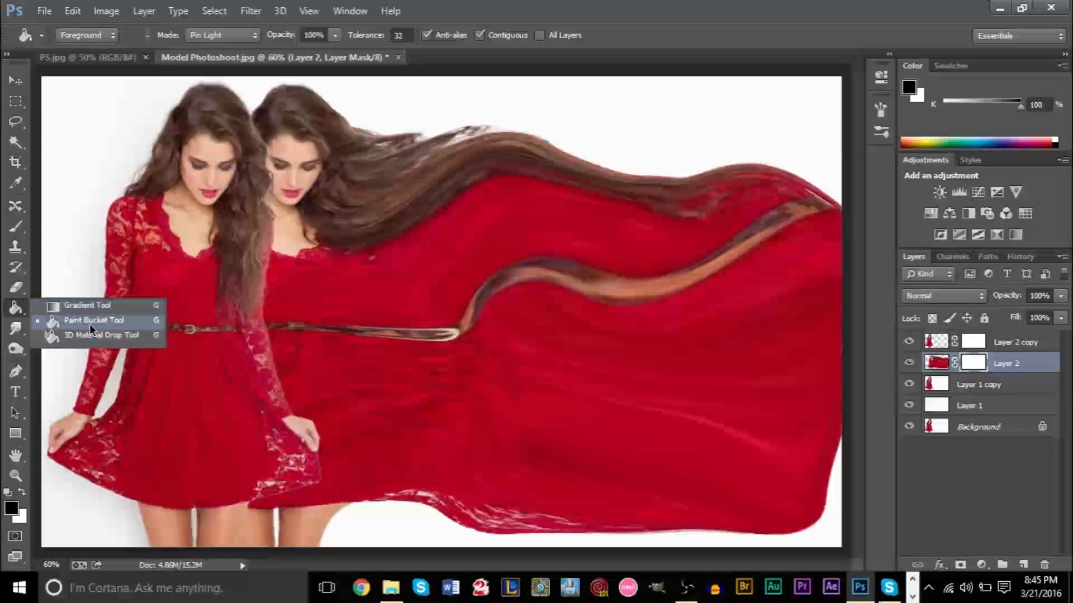
left_click(90, 327)
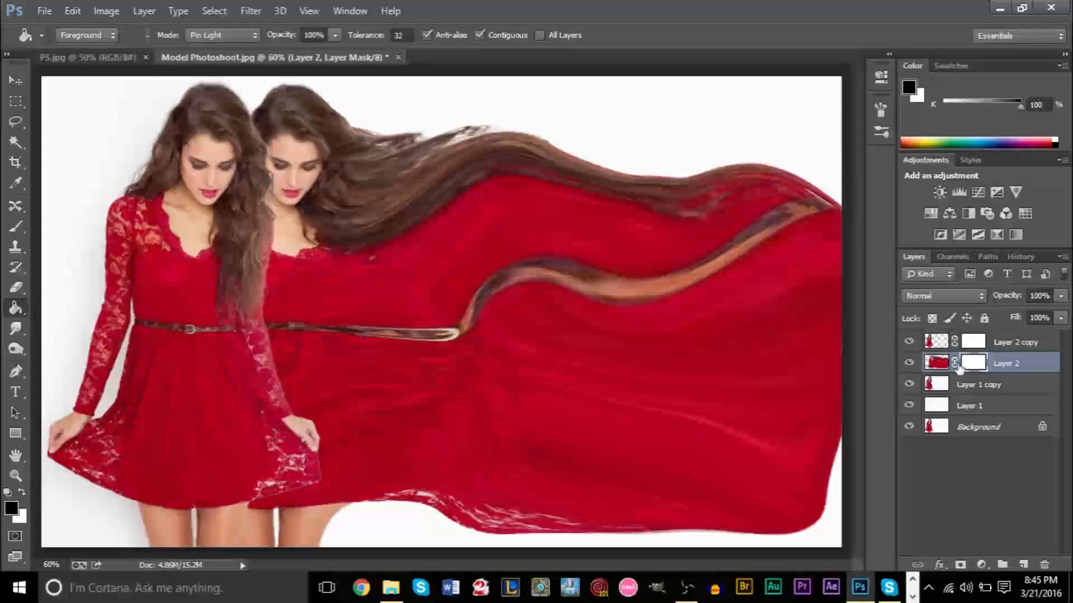
left_click(653, 376)
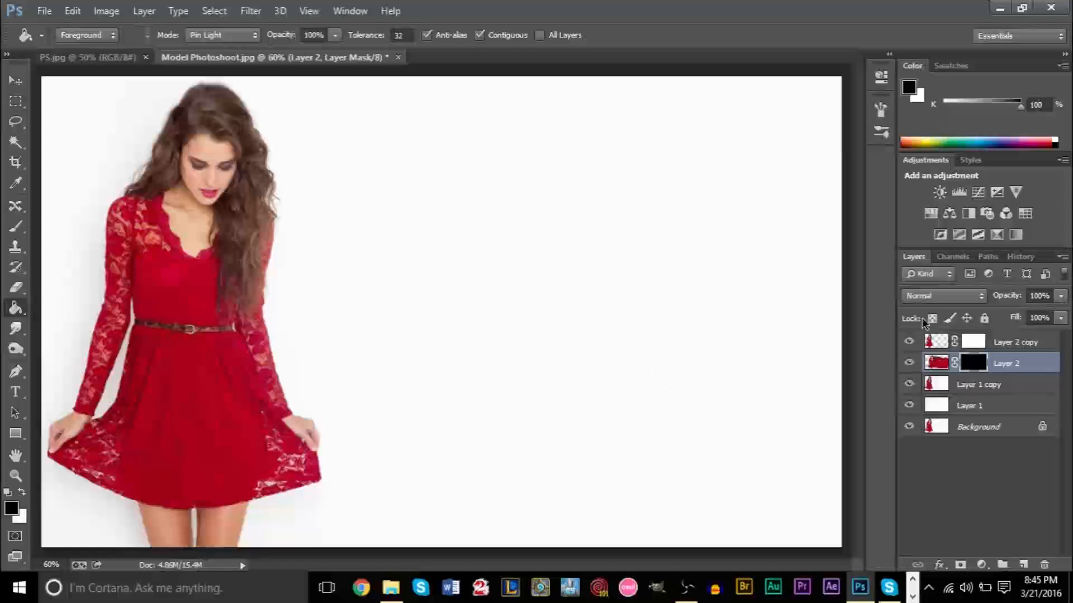
Hide Layer 1 copy.
left_click(979, 345)
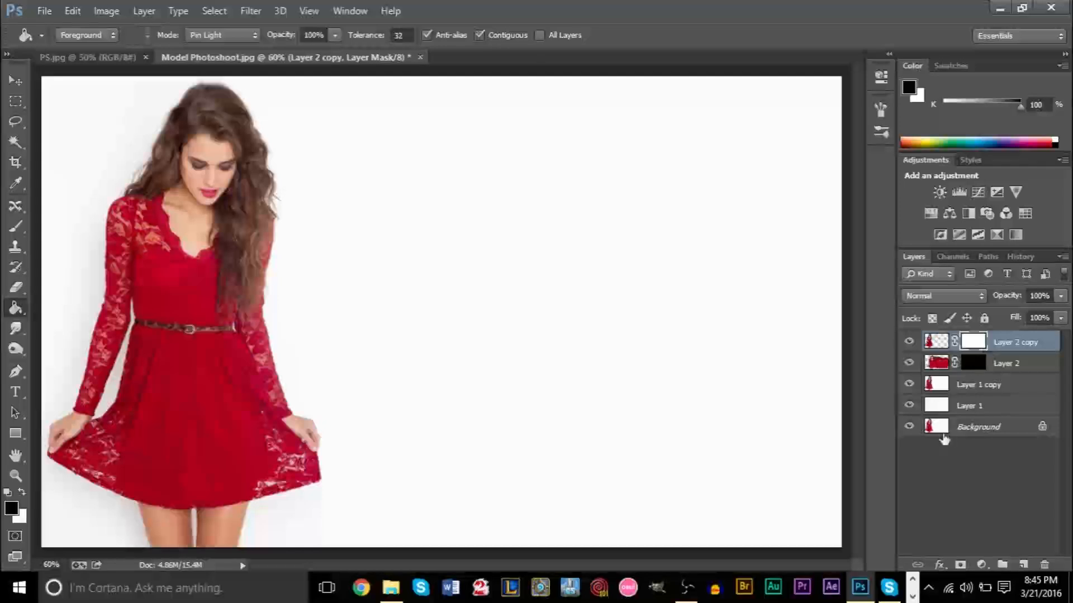
left_click(909, 386)
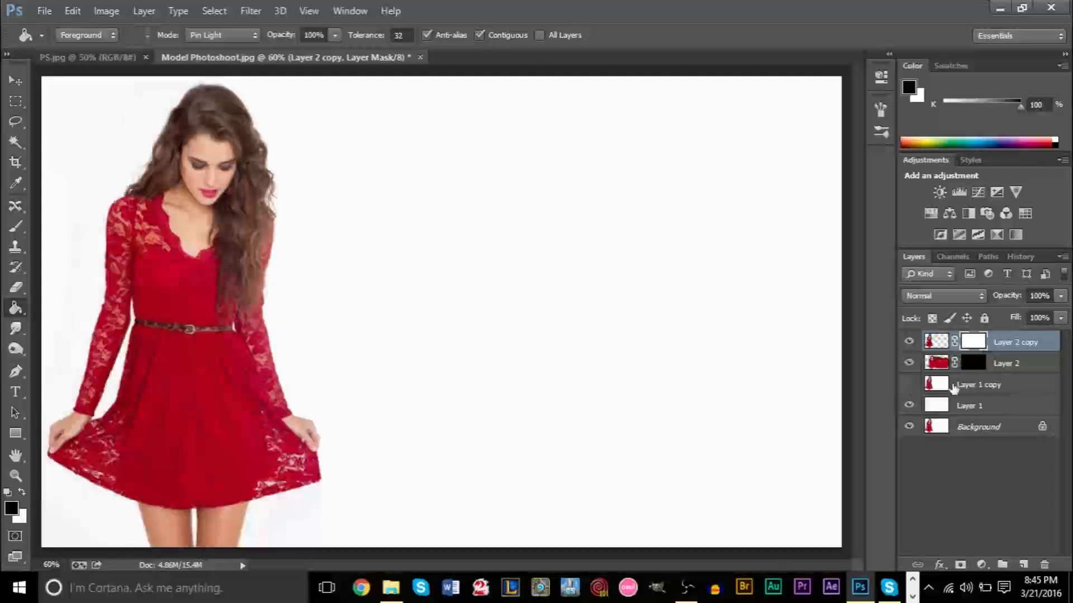
left_click(1009, 392)
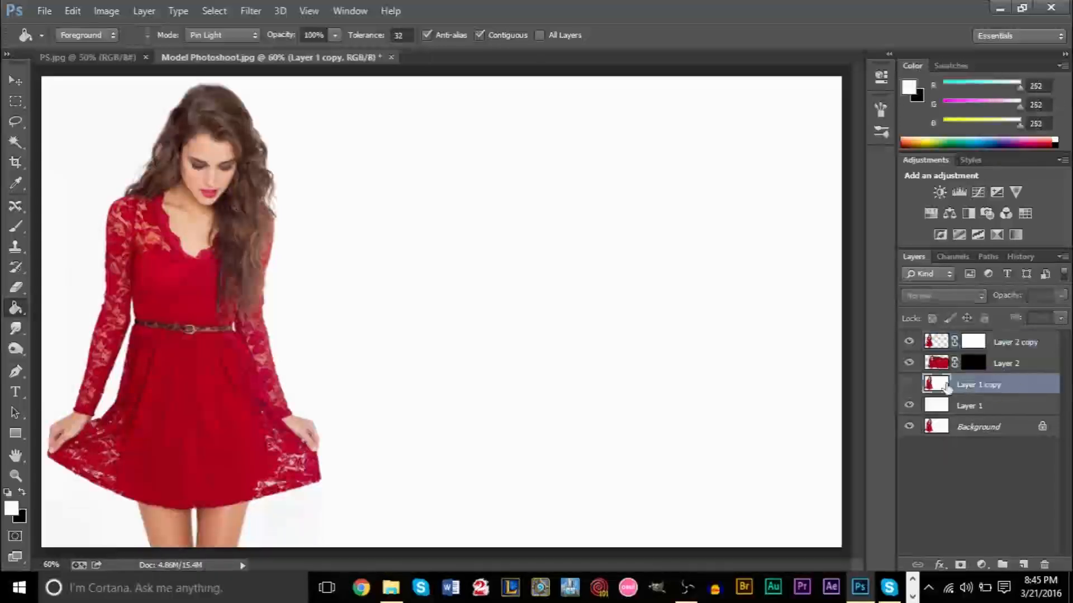
left_click(1006, 364)
left_click(1022, 342)
left_click(1020, 361)
left_click(1017, 349)
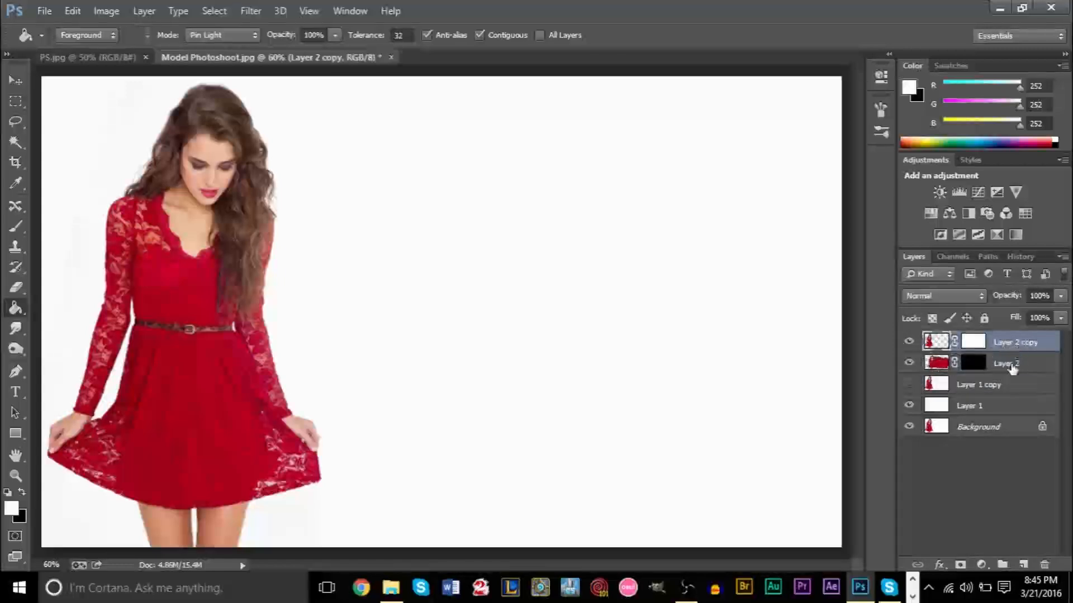
left_click(1016, 366)
left_click(974, 364)
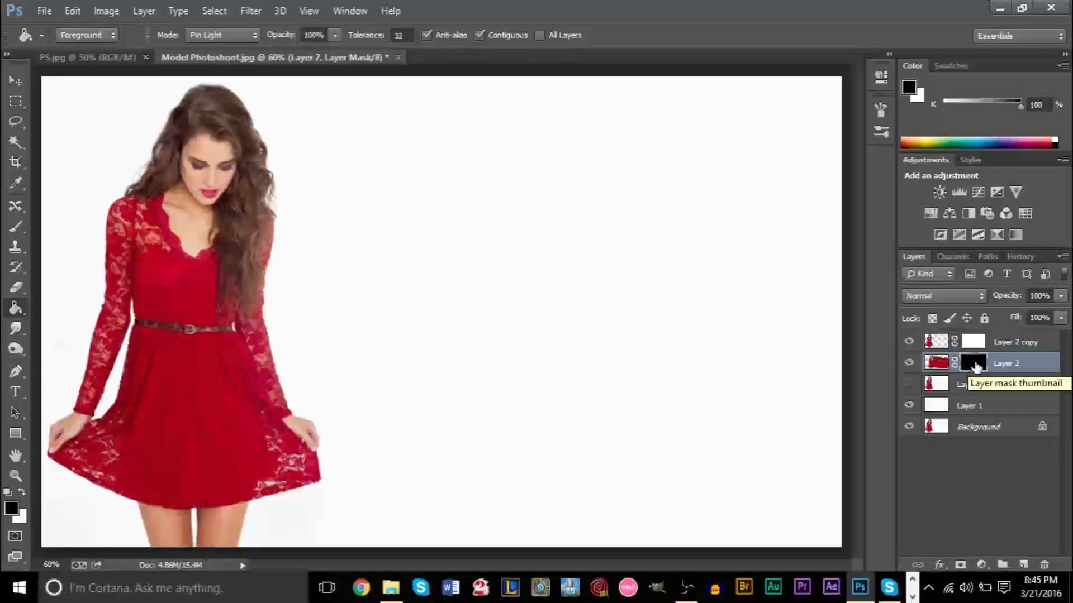
left_click(978, 345)
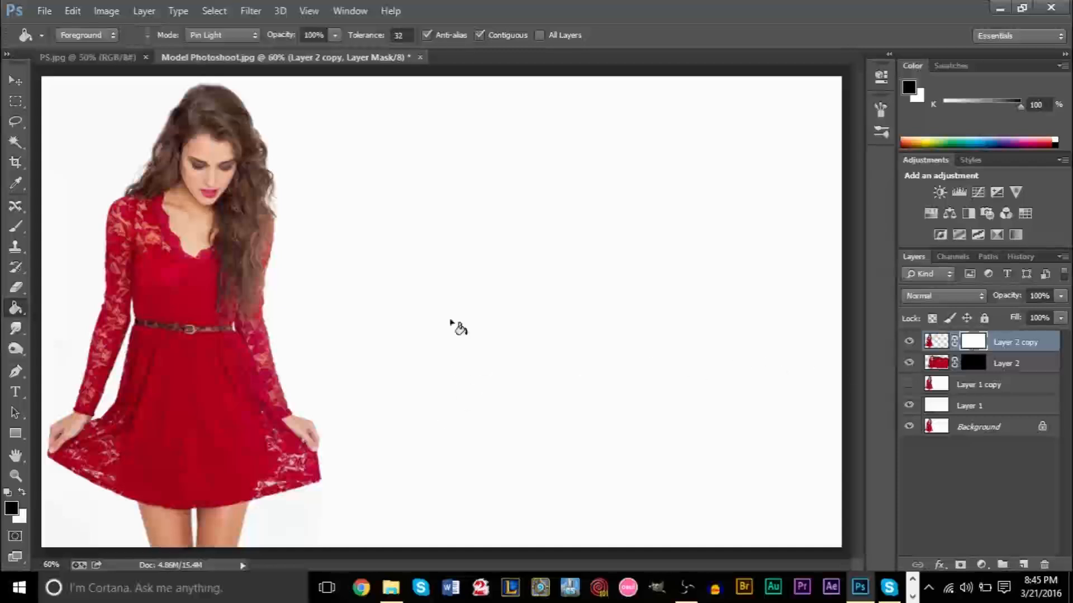
left_click(970, 363)
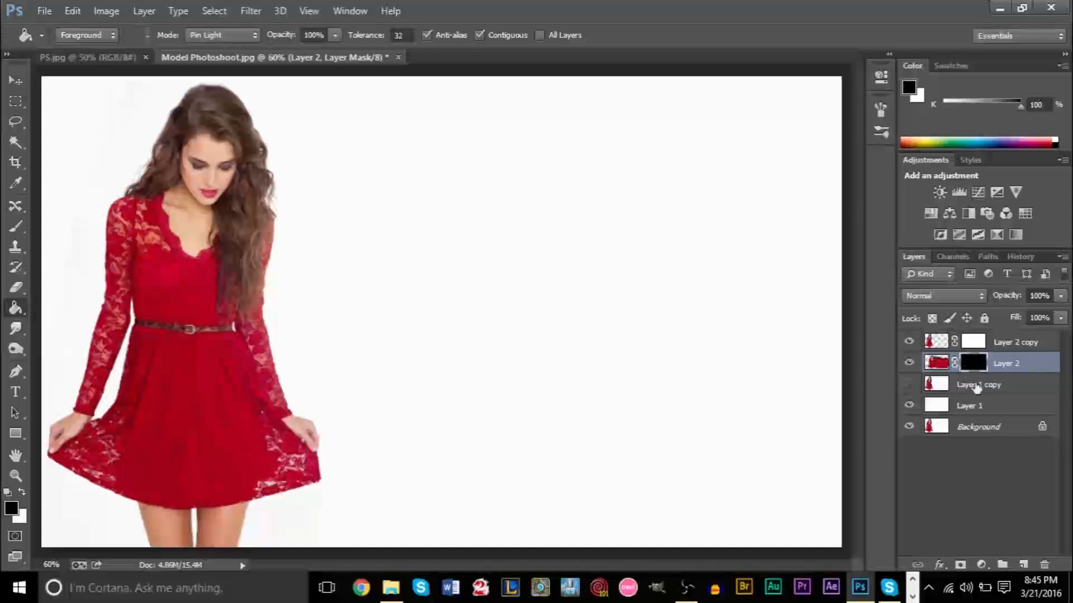
left_click(978, 345)
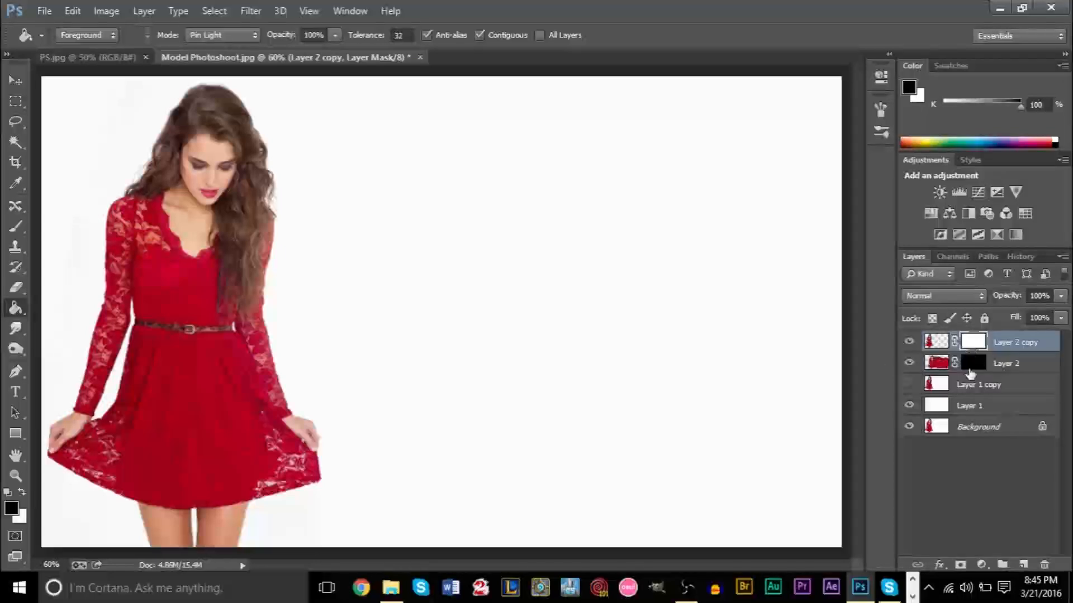
left_click(975, 366)
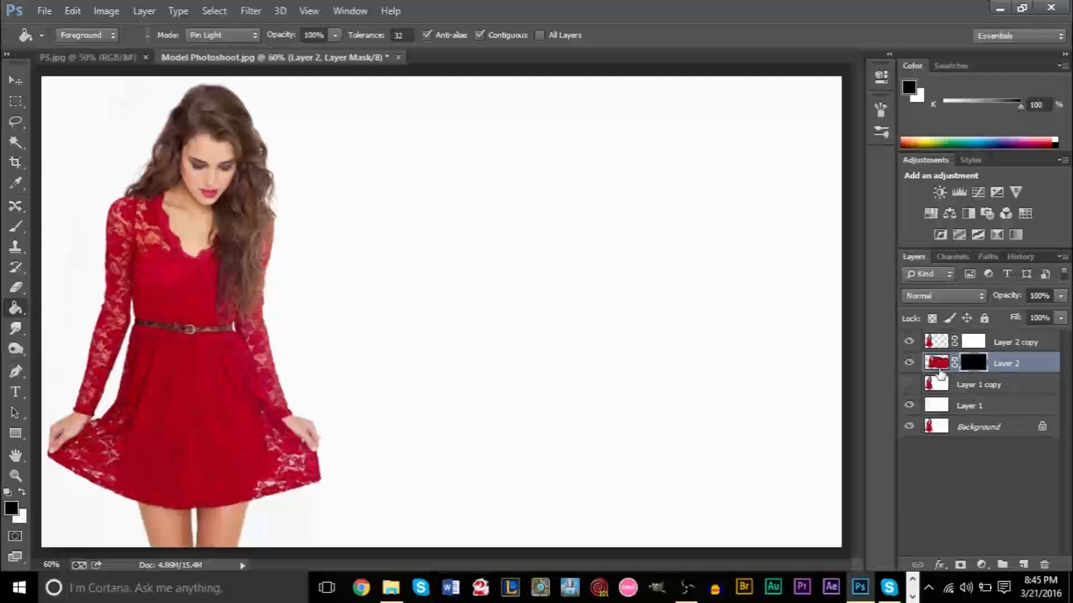
left_click(931, 366)
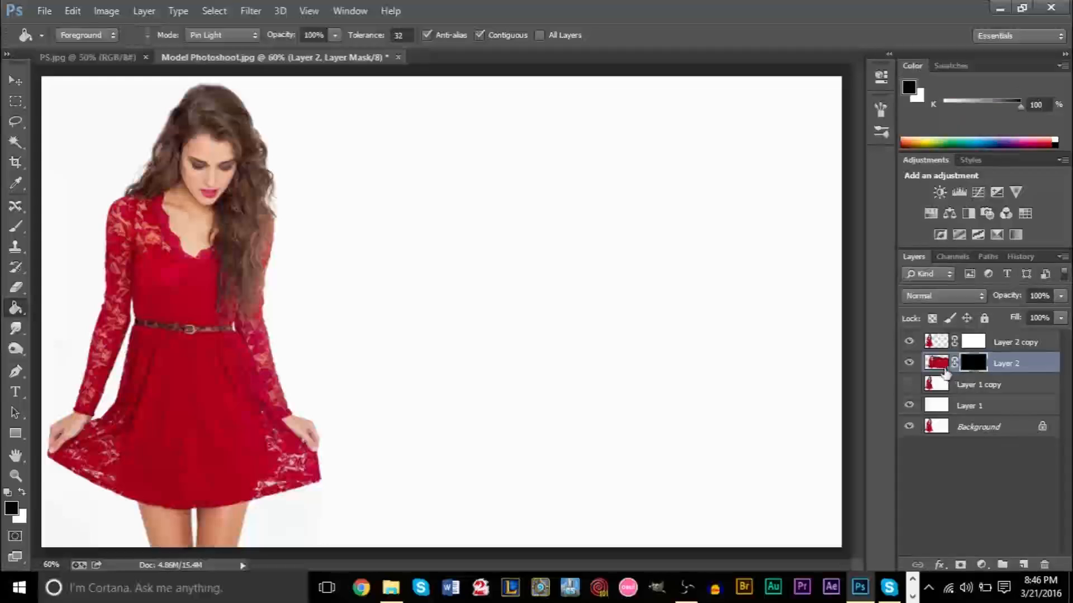
left_click(983, 342)
left_click(936, 366)
left_click(939, 345)
left_click(938, 365)
left_click(939, 345)
left_click(939, 365)
left_click(939, 345)
left_click(941, 366)
left_click(939, 345)
left_click(940, 365)
left_click(942, 346)
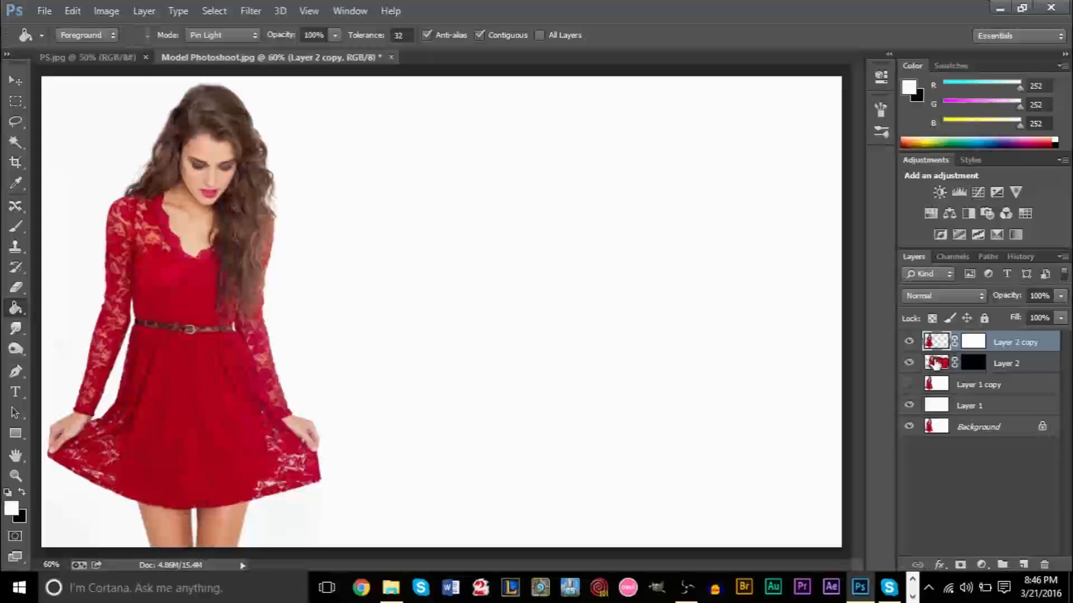
left_click(970, 345)
left_click(975, 363)
left_click(975, 346)
Try revealing the stretched dress by painting Layer 2's mask in white with the 376 px splatter brush.
left_click(979, 362)
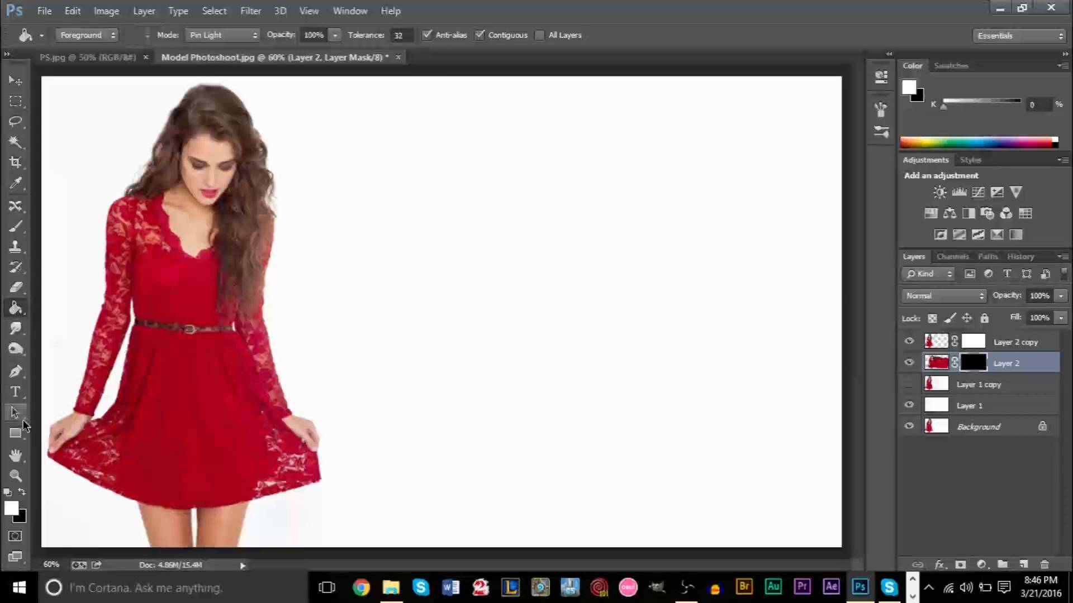
left_click(15, 227)
mouse_move(455, 331)
left_mouse_down()
mouse_move(665, 403)
mouse_move(463, 215)
mouse_move(628, 271)
left_mouse_up()
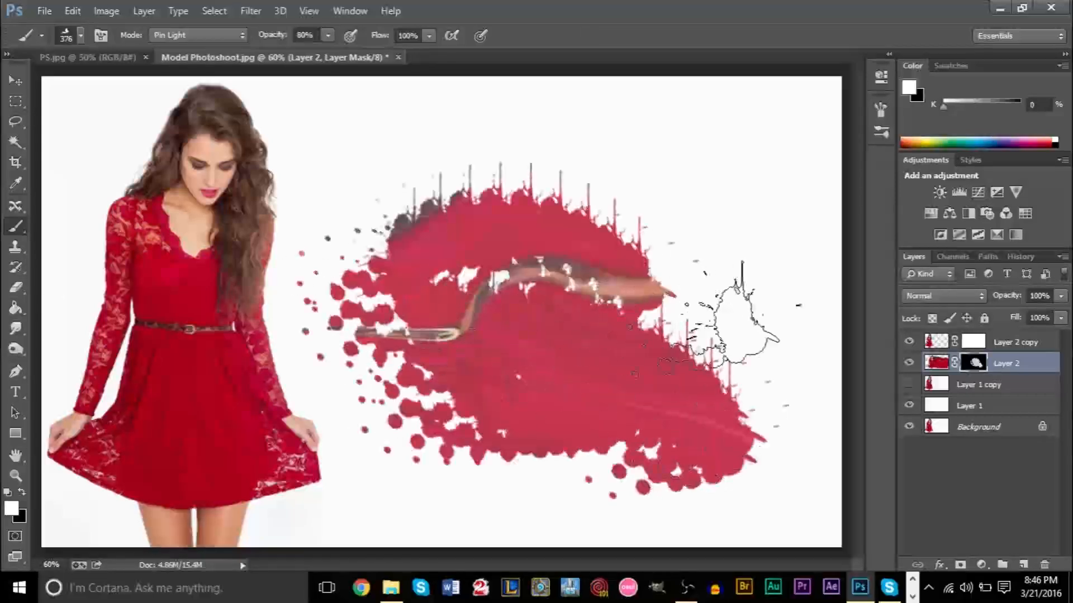
key("ctrl+z")
Try hiding the model's right-hand side by painting black splatter on Layer 2 copy's mask.
left_click(973, 341)
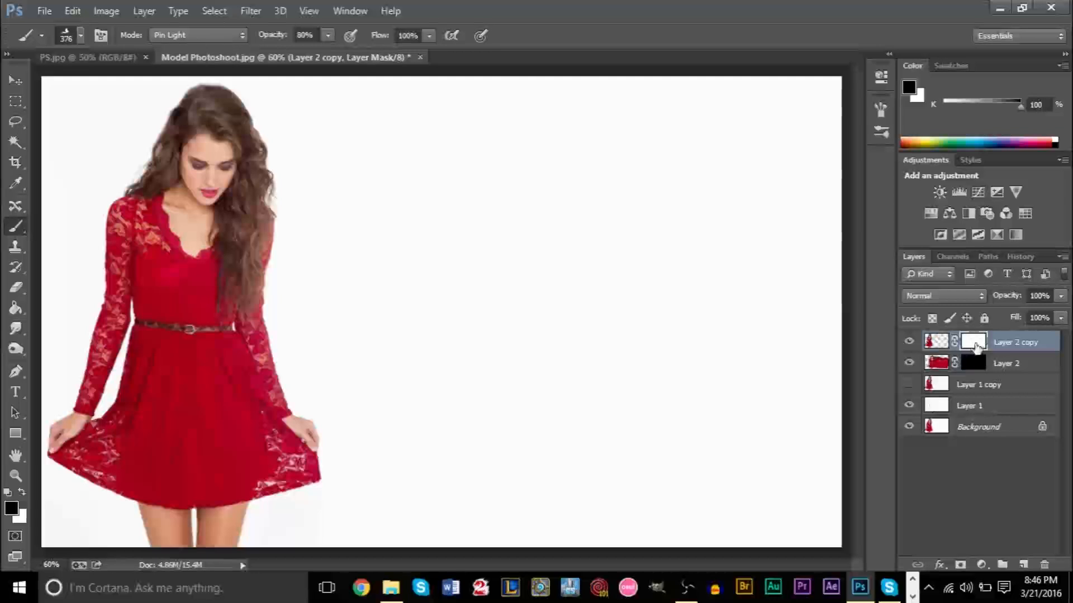
left_click_drag(325, 430, 275, 407)
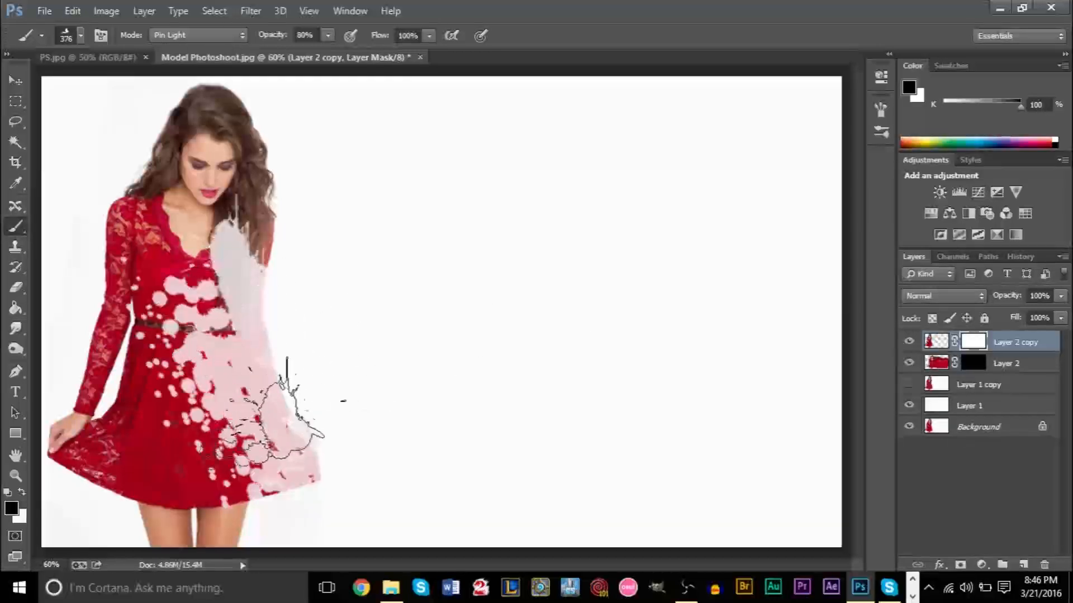
key("ctrl+z")
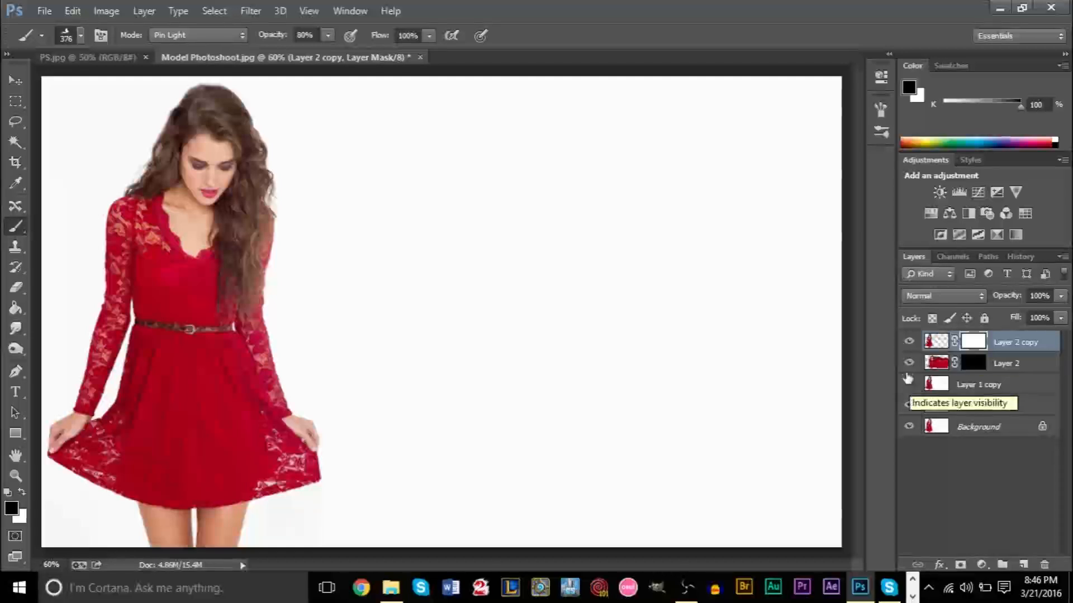
Open the brush tip settings and try black 376 px splatter stamps along the model's hair, sleeve and skirt edge.
left_click(878, 110)
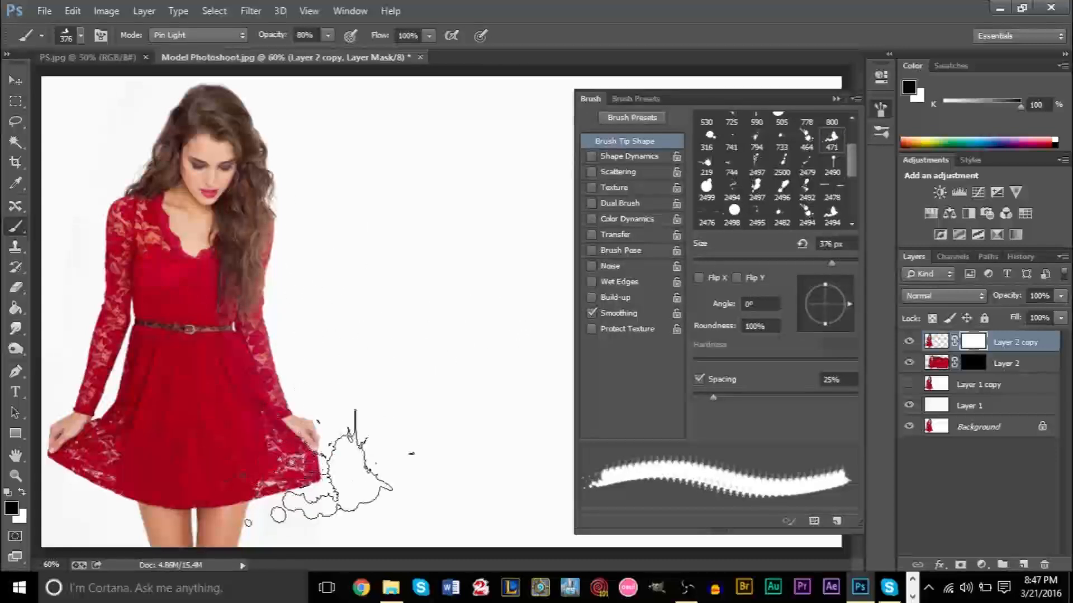
mouse_move(335, 388)
left_mouse_down()
mouse_move(330, 430)
mouse_move(305, 240)
mouse_move(316, 140)
left_mouse_up()
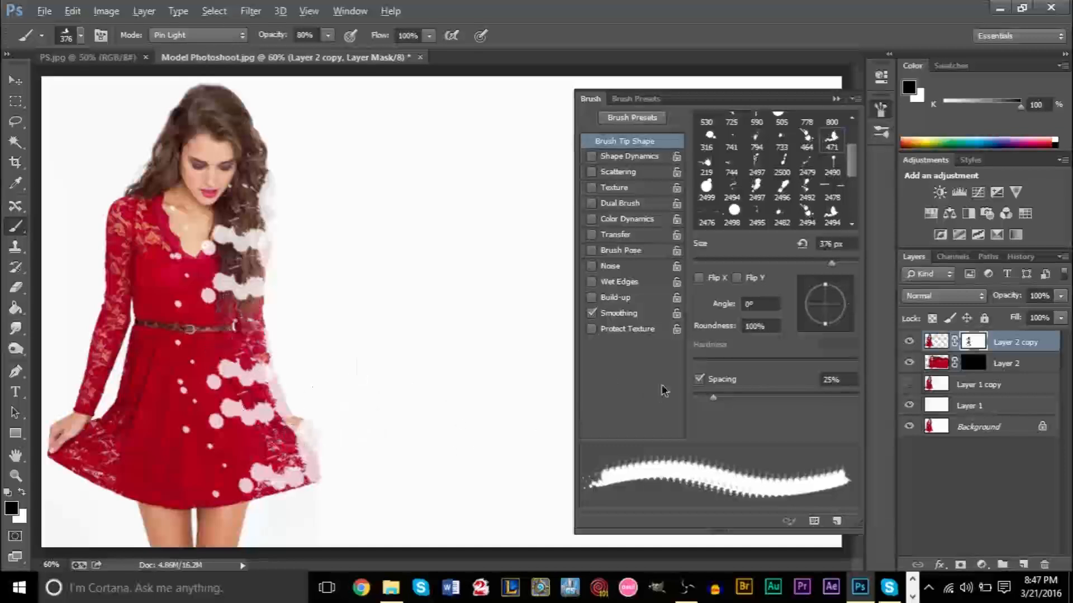
key("ctrl+alt+z")
key("ctrl+alt+z")
key("ctrl+alt+z")
key("ctrl+alt+z")
key("ctrl+alt+z")
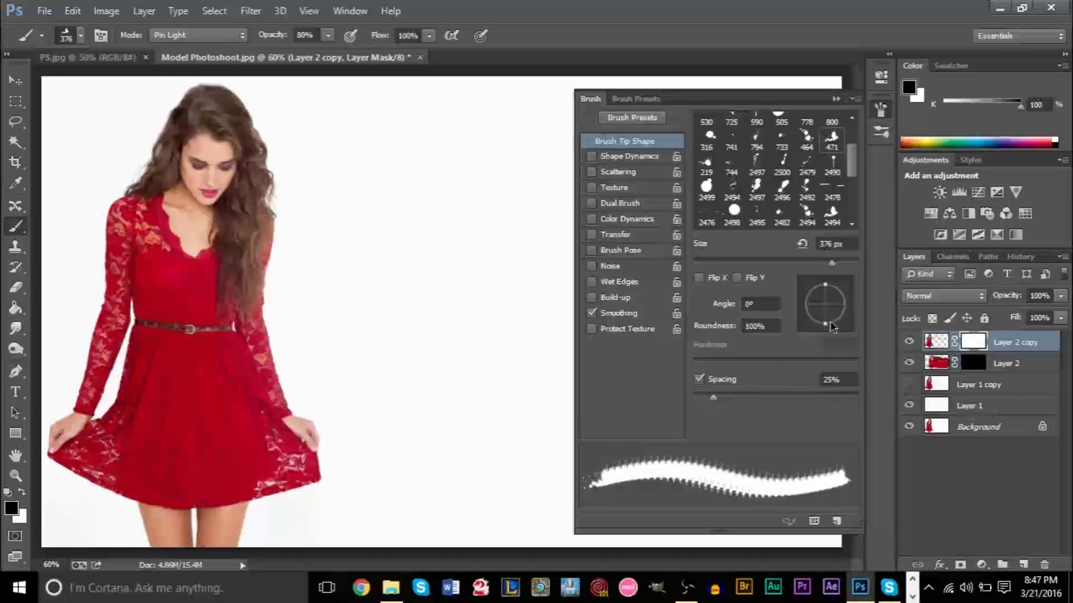
Try stamping the splatter tip on Layer 2 copy's mask at angles of -88° and 1°.
mouse_move(831, 327)
left_mouse_down()
mouse_move(838, 321)
mouse_move(813, 329)
mouse_move(825, 344)
left_mouse_up()
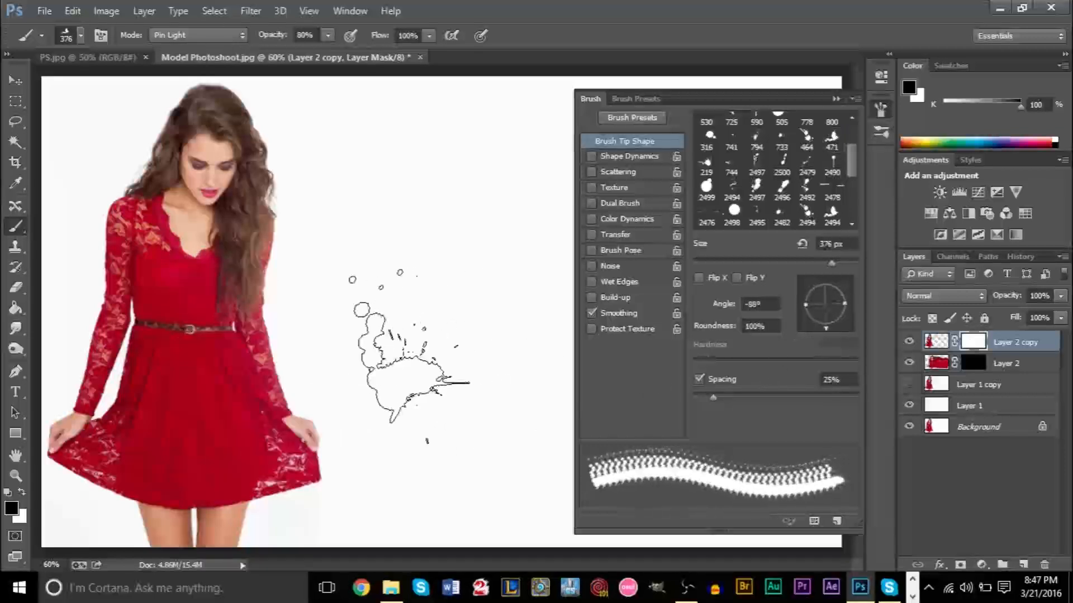
left_click(279, 400)
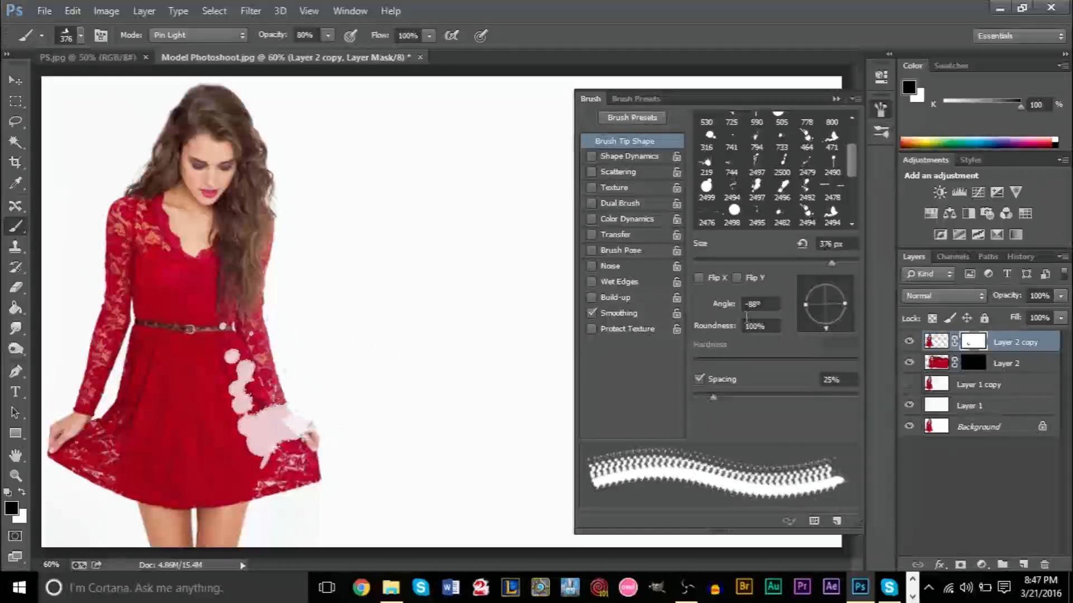
left_click_drag(840, 321, 849, 304)
left_click(324, 283)
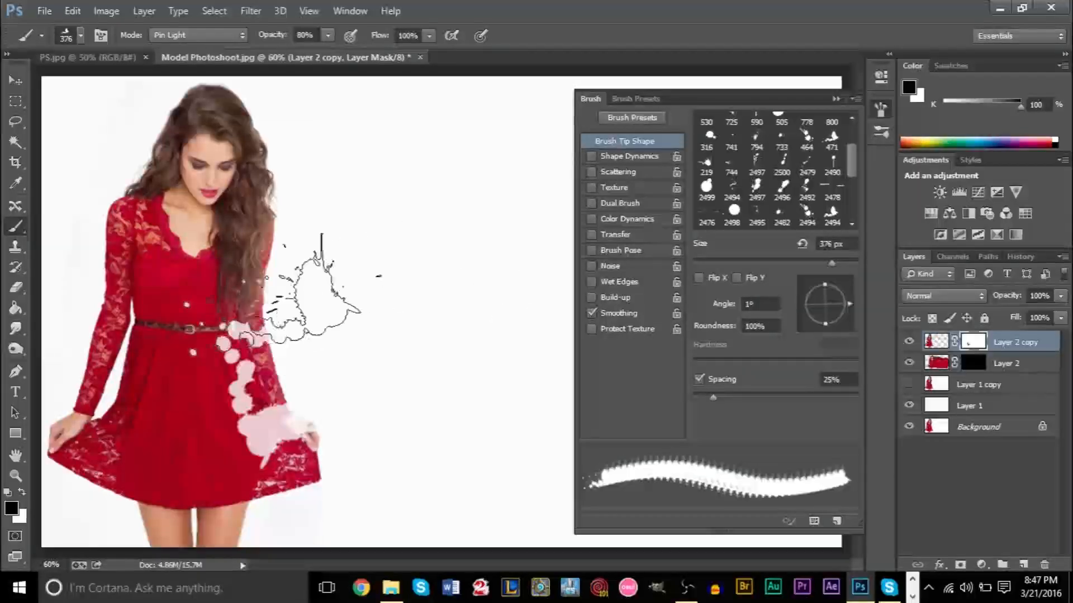
key("ctrl+alt+z")
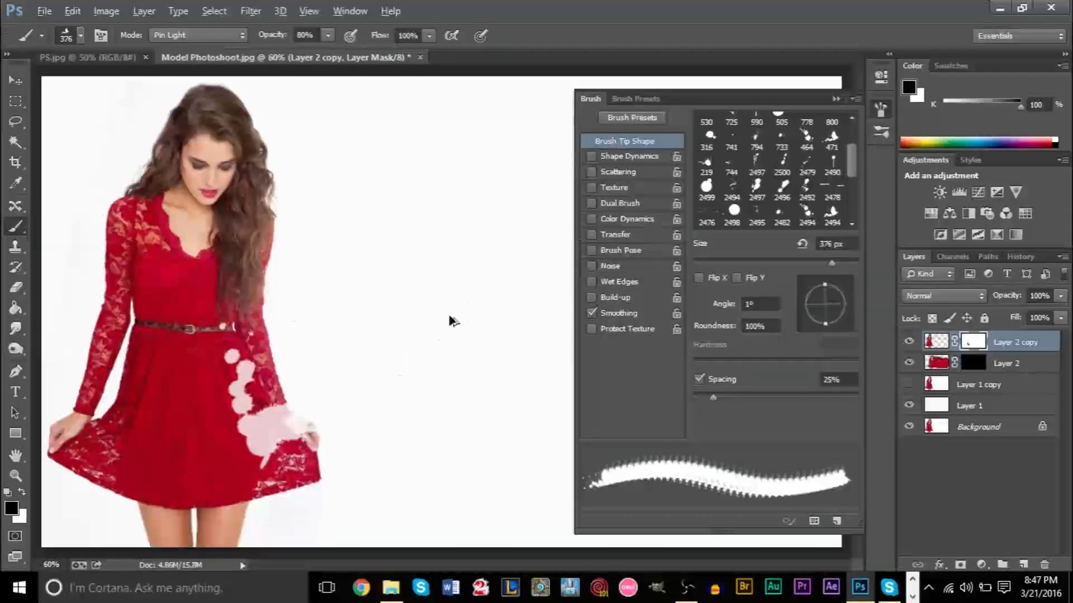
key("ctrl+alt+z")
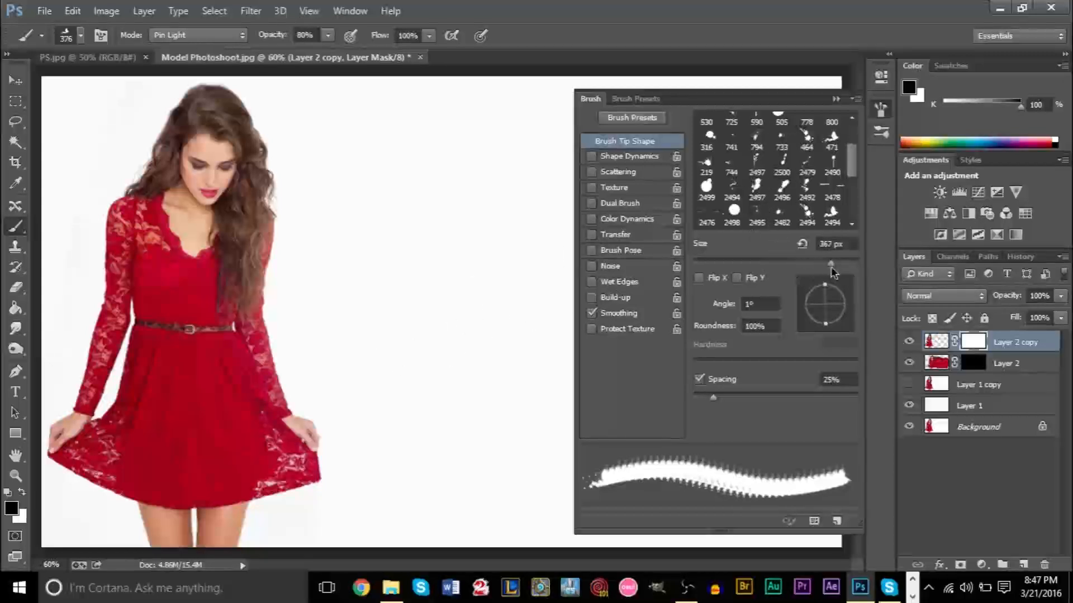
Set the splatter brush tip to 367 px with an angle of -70° and browse the other splatter tips.
left_click_drag(846, 320, 836, 332)
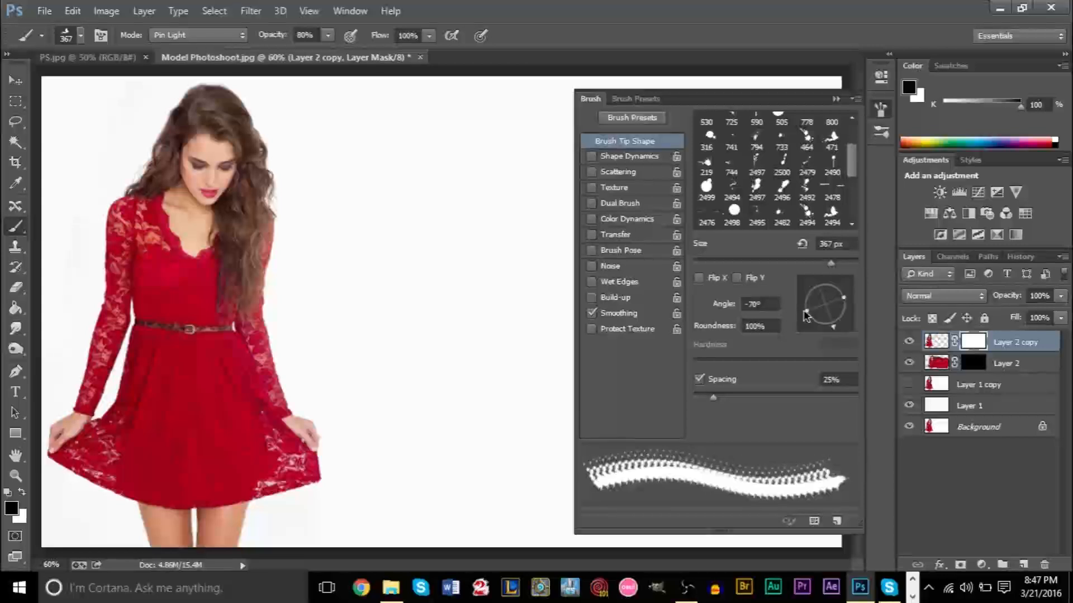
mouse_move(812, 315)
left_mouse_down()
mouse_move(822, 307)
mouse_move(808, 318)
left_mouse_up()
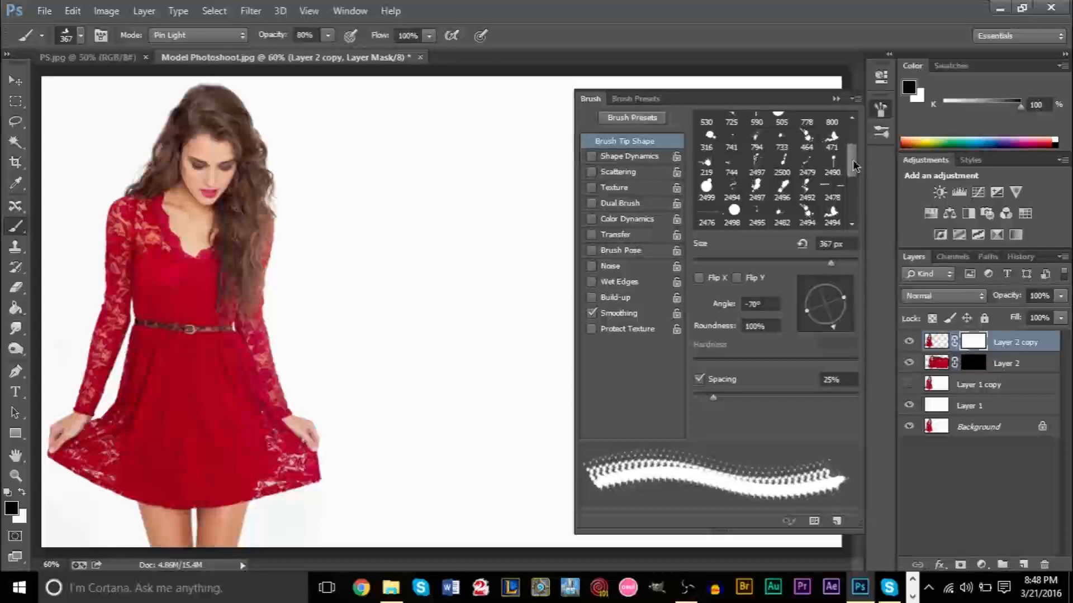
mouse_move(853, 164)
left_mouse_down()
mouse_move(857, 184)
mouse_move(859, 131)
left_mouse_up()
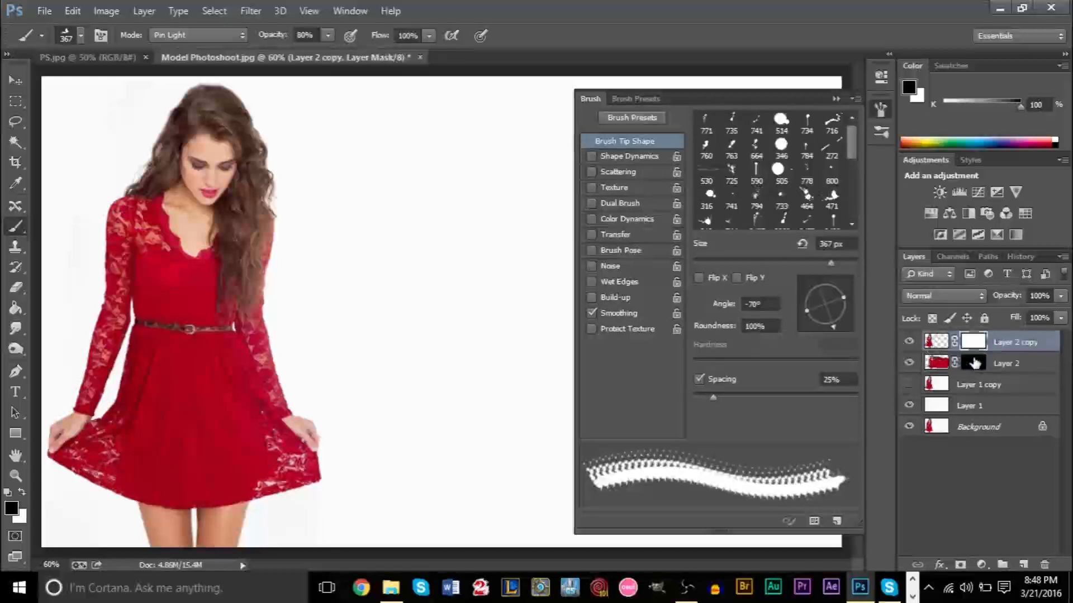
left_click(910, 364)
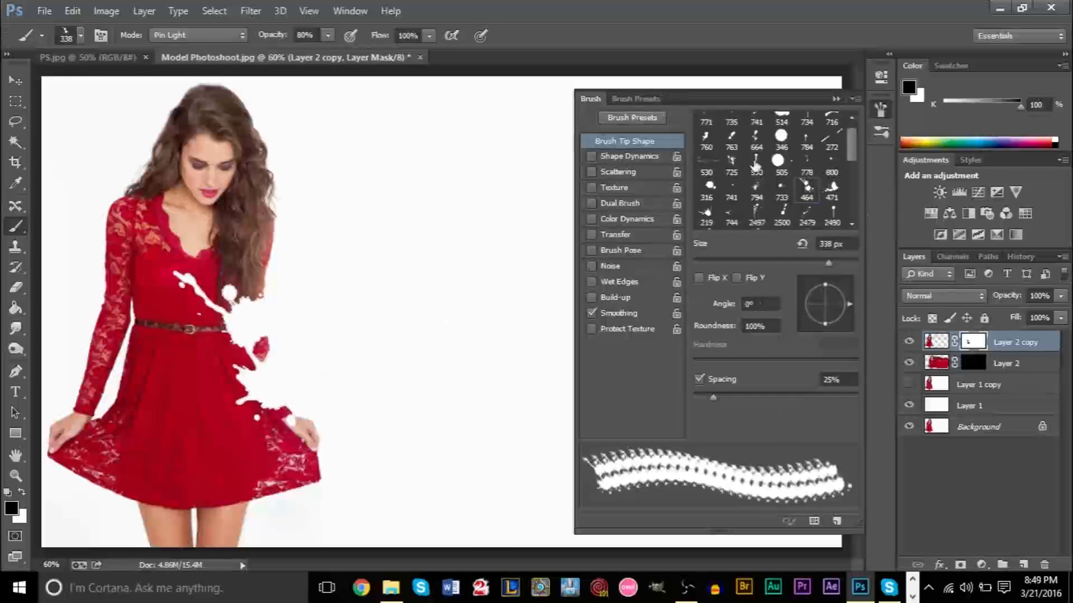
Mask out the outer edge of the skirt and the hand on Layer 2 copy with the 471 splatter tip.
left_click(831, 196)
left_click(280, 441)
left_click(284, 446)
Stamp the 2500 splatter tip at 224 px on Layer 2 copy's mask over the skirt's right-hand part.
left_click(783, 221)
left_click(819, 261)
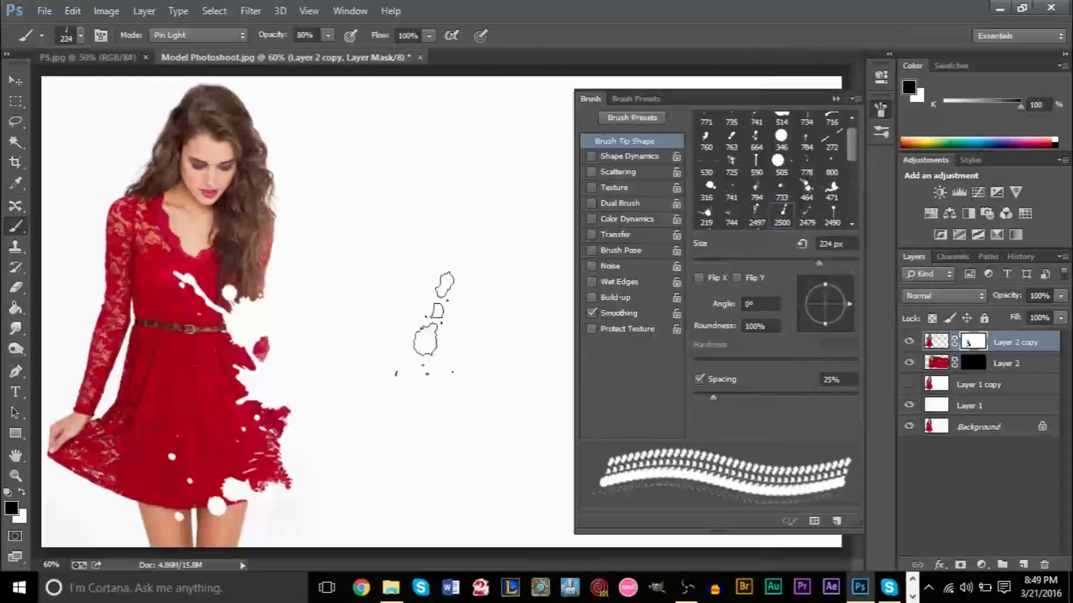
left_click(218, 459)
Stamp the 219 splatter tip on the skirt, then rotate it and stamp the lower hair on Layer 2 copy's mask.
left_click(706, 215)
left_click(268, 450)
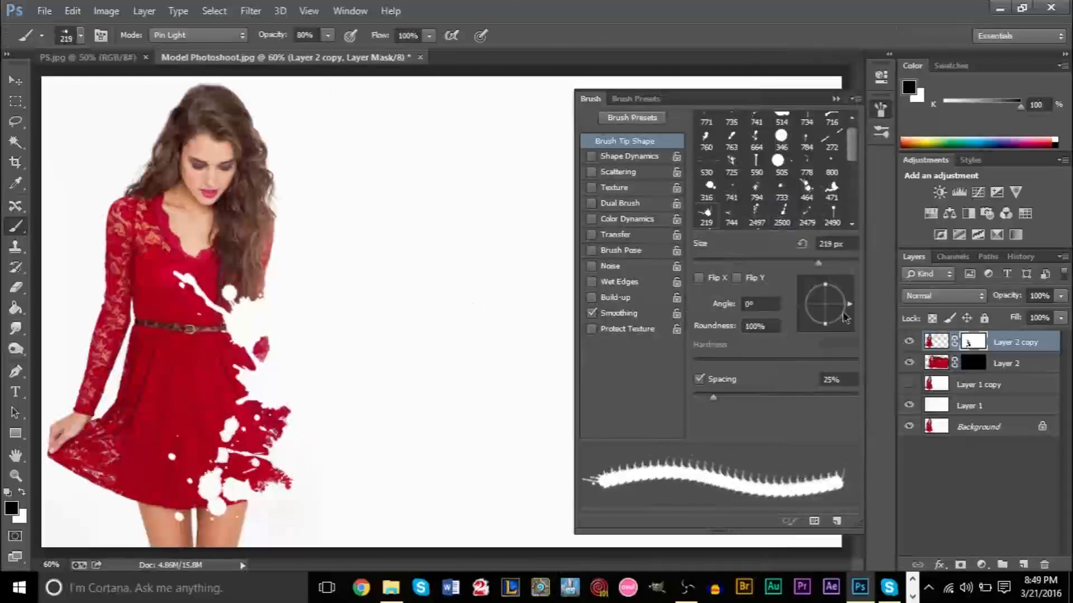
left_click(804, 314)
left_click(254, 254)
Choose the 2497 splatter tip at 329 px and try stamping it along the outer edge of the hair.
scroll(771, 167, "down", 2)
left_click(756, 189)
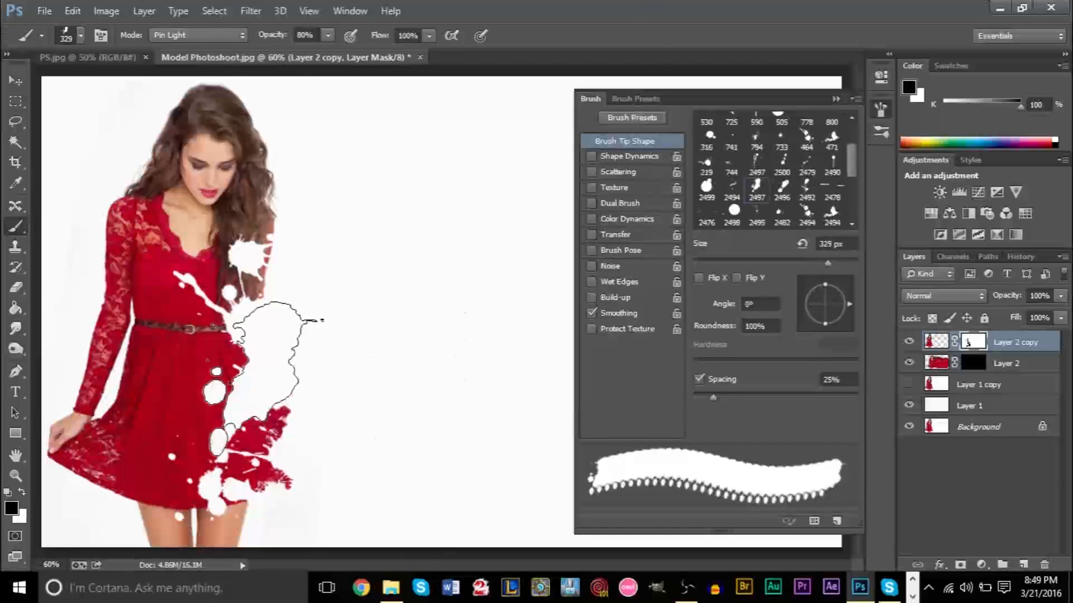
left_click(284, 176)
left_click(287, 213)
scroll(232, 117, "up", 4)
scroll(212, 193, "up", 4)
key("ctrl+alt+z")
key("ctrl+alt+z")
Rotate the 2497 splatter tip to -142° and mask out the outer edge of the hair.
scroll(512, 288, "down", 5)
left_click(806, 319)
scroll(348, 247, "down", 3)
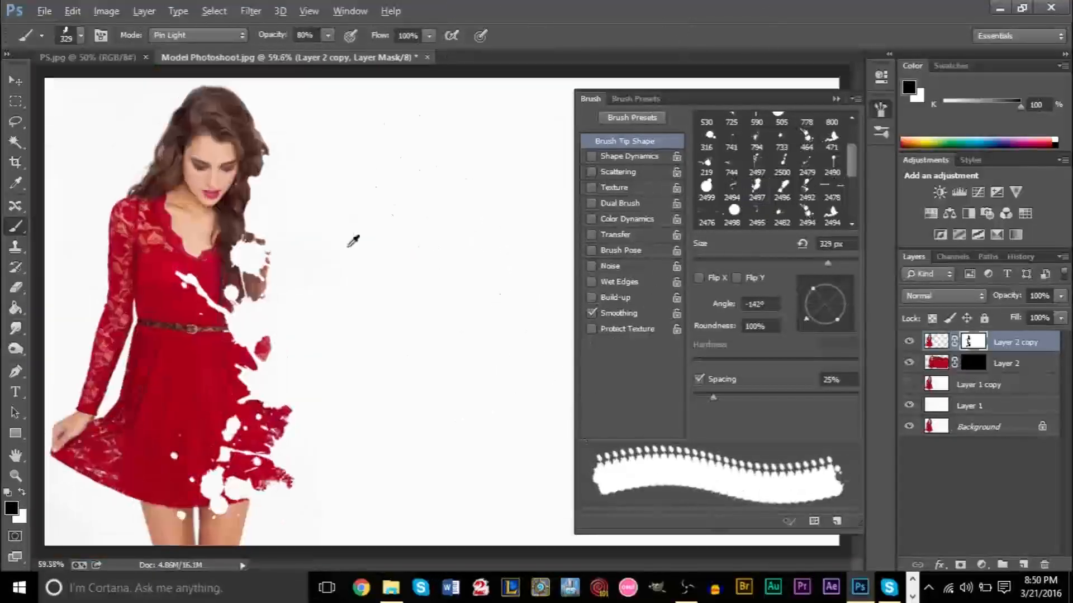
Choose the 2494 splatter tip at 262 px, rotate it to -67° and stamp it down the skirt on Layer 2 copy's mask.
left_click(807, 212)
left_click_drag(807, 264, 808, 264)
left_click(818, 285)
left_click(221, 373)
Reactivate the Brush tool and Layer 2 copy's layer mask.
scroll(735, 203, "down", 1)
left_click(732, 202)
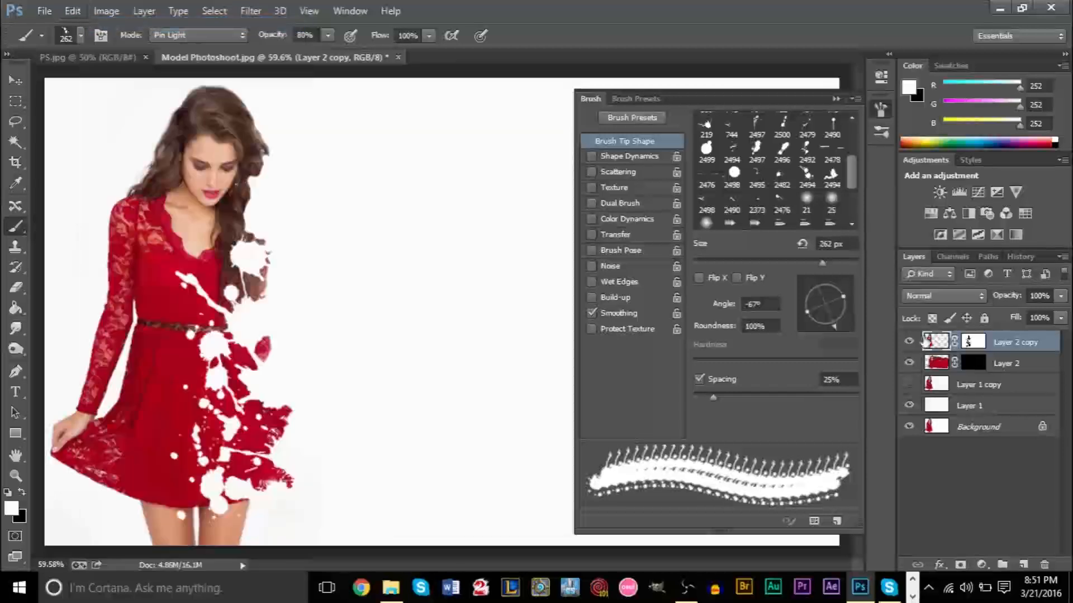
left_click(973, 342)
left_click(16, 476)
left_click(22, 491)
key("ctrl+2")
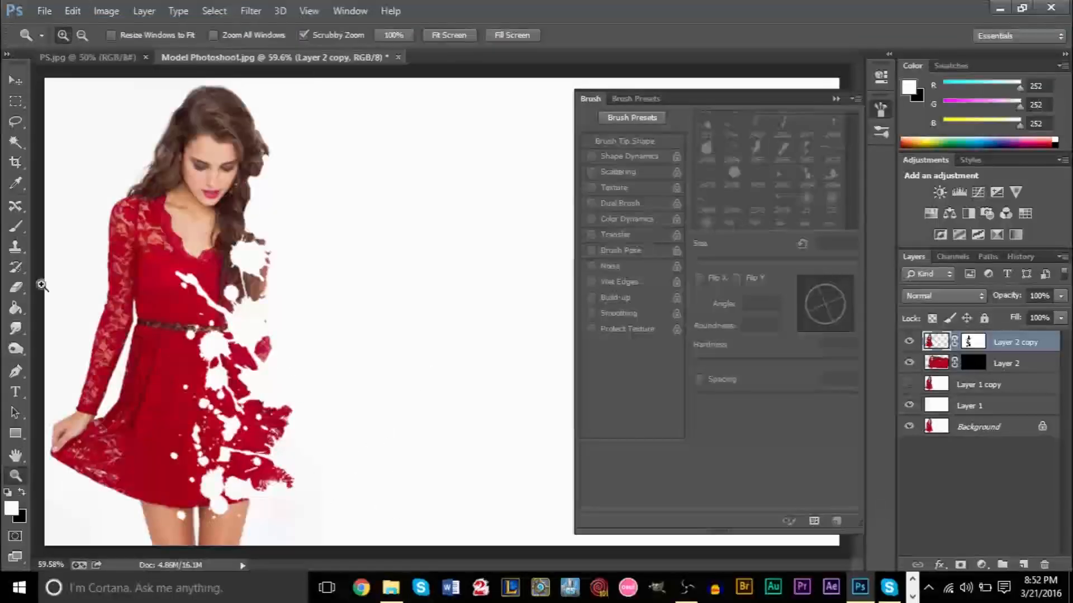
left_click(15, 226)
key("ctrl+z")
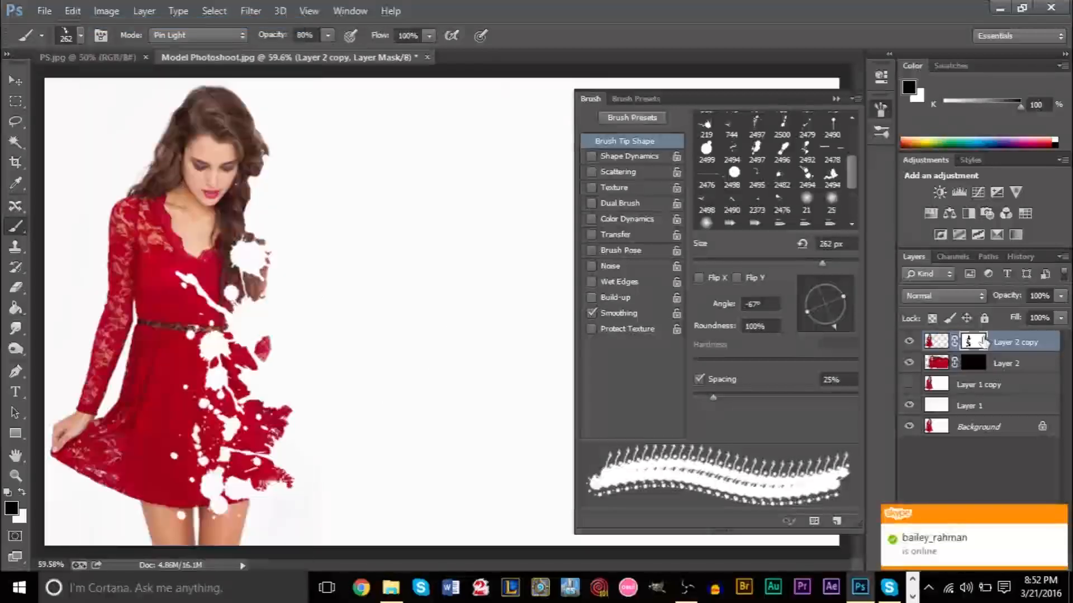
Target Layer 2's mask, switch the foreground to white and stamp the -67° splatter tip beside the waist.
left_click(972, 363)
key("x")
left_click(319, 322)
Change to a smaller splatter tip at 161 px and reveal a small splatter beside the lower skirt on Layer 2's mask.
left_click(805, 174)
key("[")
key("[")
key("[")
key("[")
key("[")
left_click(734, 174)
key("[")
key("[")
key("[")
key("[")
key("[")
key("[")
key("[")
key("[")
left_click(302, 446)
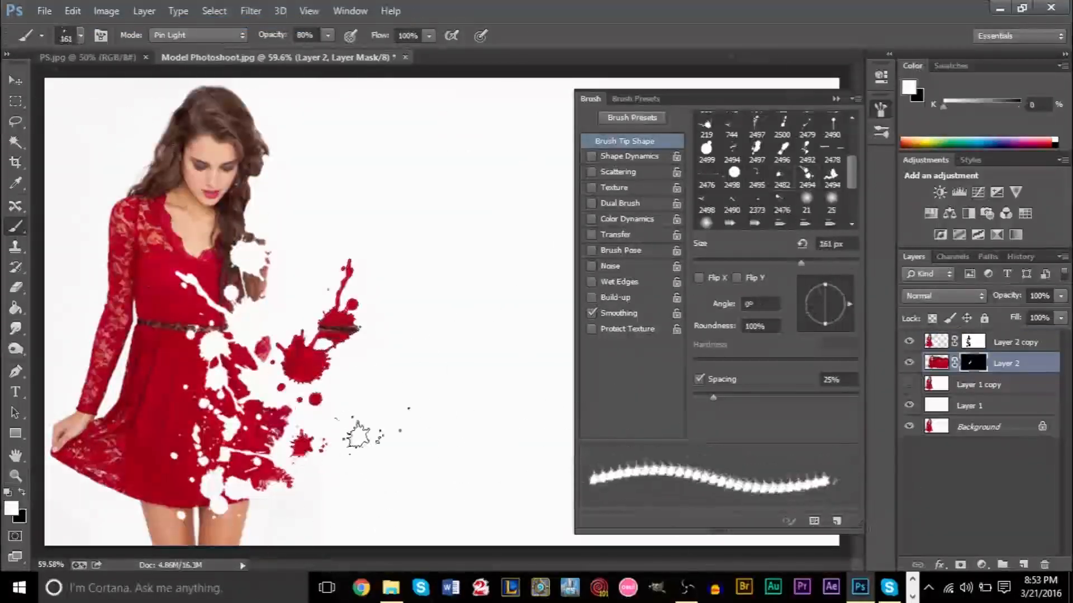
Stamp splatters beside the waist and skirt on Layer 2's mask, using 193 px, then rotate the tip and stamp beside the shoulder.
scroll(793, 181, "up", 1)
left_click(782, 187)
left_click(294, 306)
left_click_drag(849, 263, 814, 263)
left_click(361, 404)
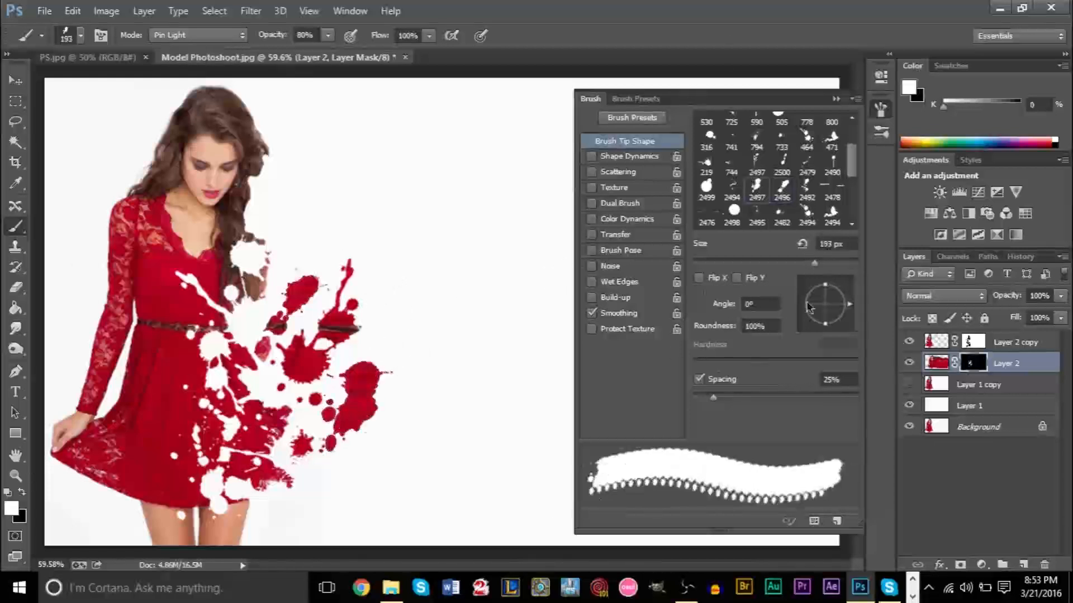
left_click(817, 283)
left_click(373, 235)
Choose the 2496 splatter tip at 357 px, rotate it and stamp it farther out from the waist, undoing the misplaced stamps.
left_click(782, 189)
mouse_move(848, 263)
left_mouse_down()
mouse_move(820, 263)
mouse_move(831, 265)
left_mouse_up()
left_click(413, 306)
key("ctrl+z")
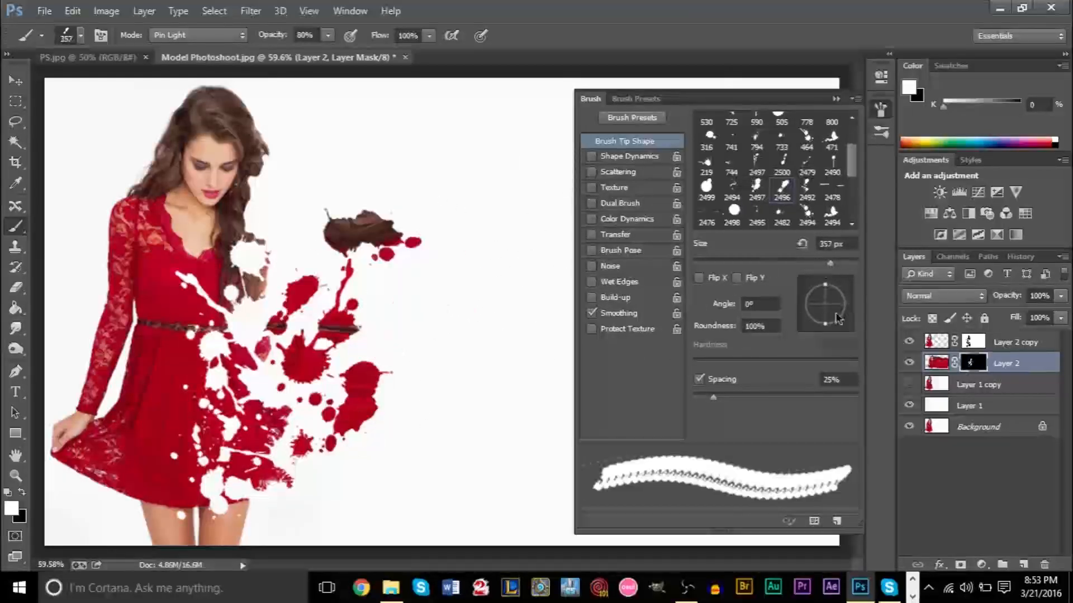
left_click(843, 319)
left_click(377, 463)
key("ctrl+z")
left_click(459, 371)
Choose the 464 splatter tip, reduce its size and stamp it beyond the waist, then rotate it and stamp beside the skirt's hem.
left_click(810, 143)
left_click_drag(836, 262, 810, 263)
left_click(394, 325)
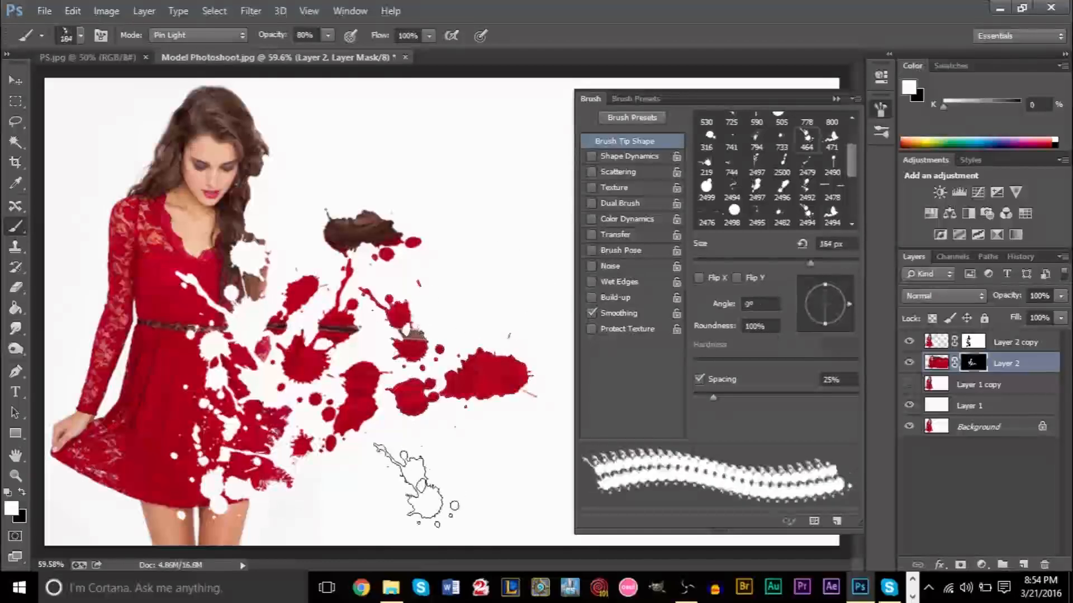
left_click(810, 322)
left_click(833, 318)
left_click(360, 463)
Stamp the 219 splatter tip in the middle of the canvas, then rotate it and stamp again below on Layer 2's mask.
left_click(708, 167)
left_click(470, 311)
left_click(809, 293)
left_click(453, 444)
key("F5")
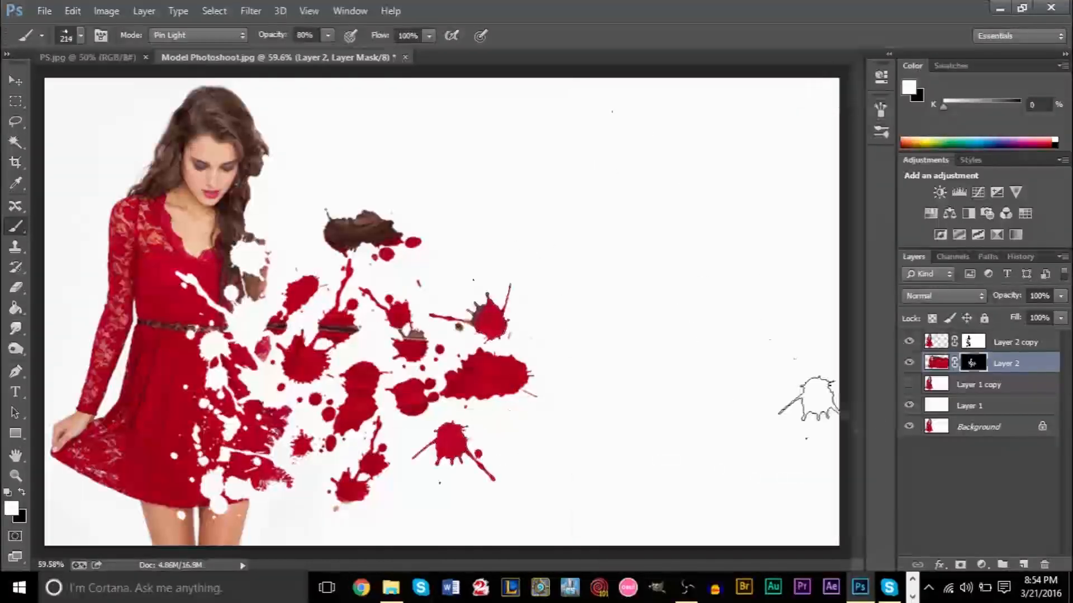
Reveal a large double splatter right of the canvas centre, then stamp the 800 splatter tip beside it on Layer 2's mask.
left_click(881, 110)
left_click(806, 198)
left_click(836, 98)
left_click(567, 368)
left_click(881, 110)
left_click(832, 168)
key("F5")
left_click(661, 324)
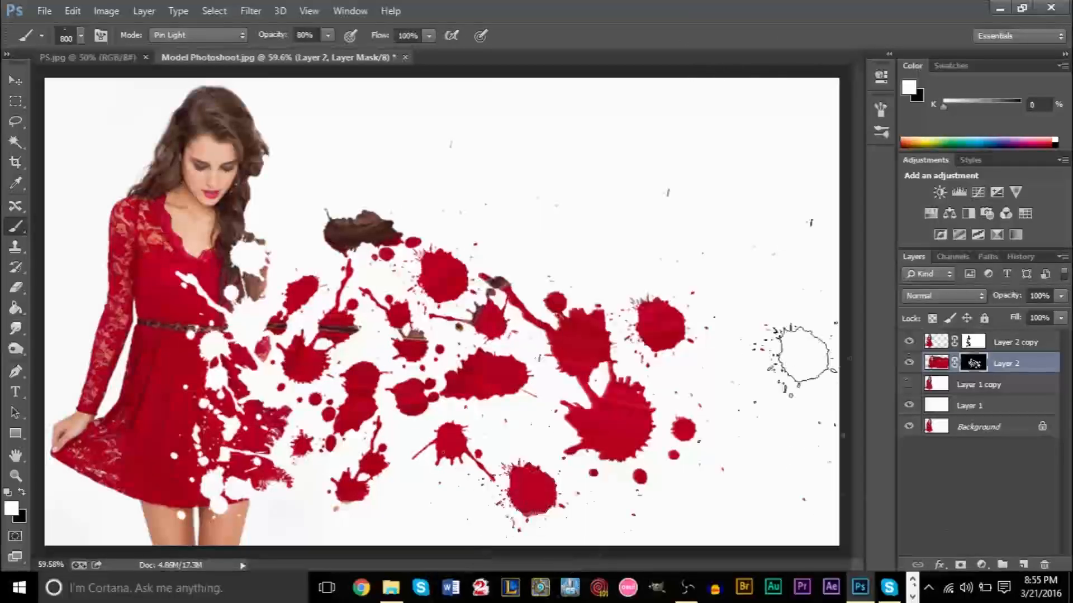
Choose the 725 splatter tip, resize it and stamp it in the lower middle of the canvas on Layer 2's mask.
left_click(881, 109)
left_click(731, 175)
left_click(836, 99)
left_click(881, 110)
left_click(814, 263)
left_click(526, 468)
left_click(416, 494)
Undo the last stamp and place the same spiky splatter over the edge of the waist and the skirt's hem instead.
key("ctrl+alt+z")
left_click(72, 11)
left_click(101, 25)
left_click(257, 335)
left_click(265, 502)
Choose the 733 splatter tip at 271 px and stamp a small hair-coloured splatter above the brown patch on Layer 2's mask.
left_click(782, 199)
left_click(817, 264)
left_click(335, 190)
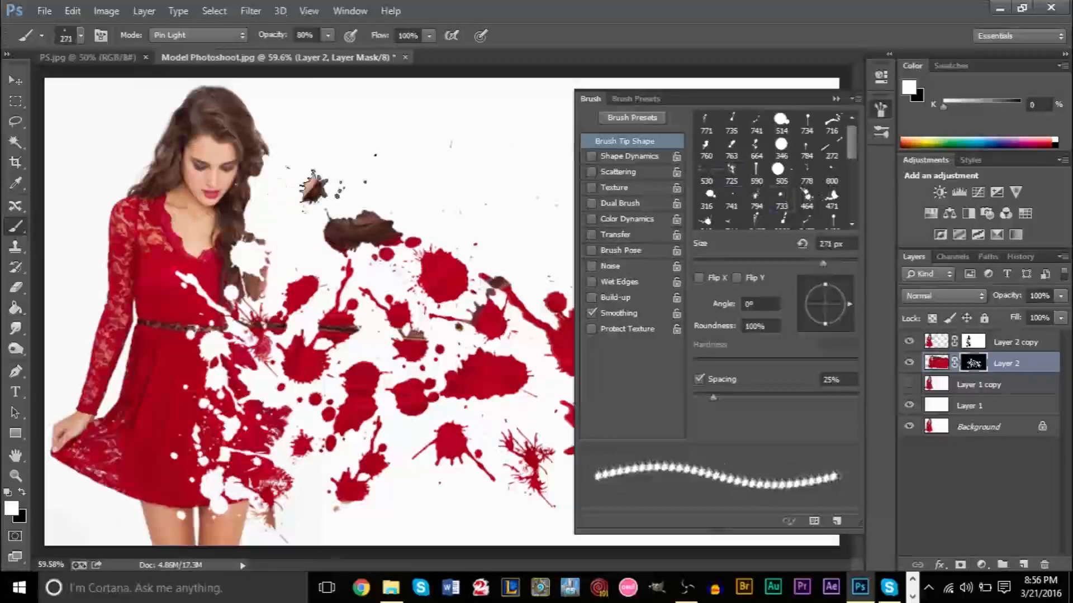
key("F5")
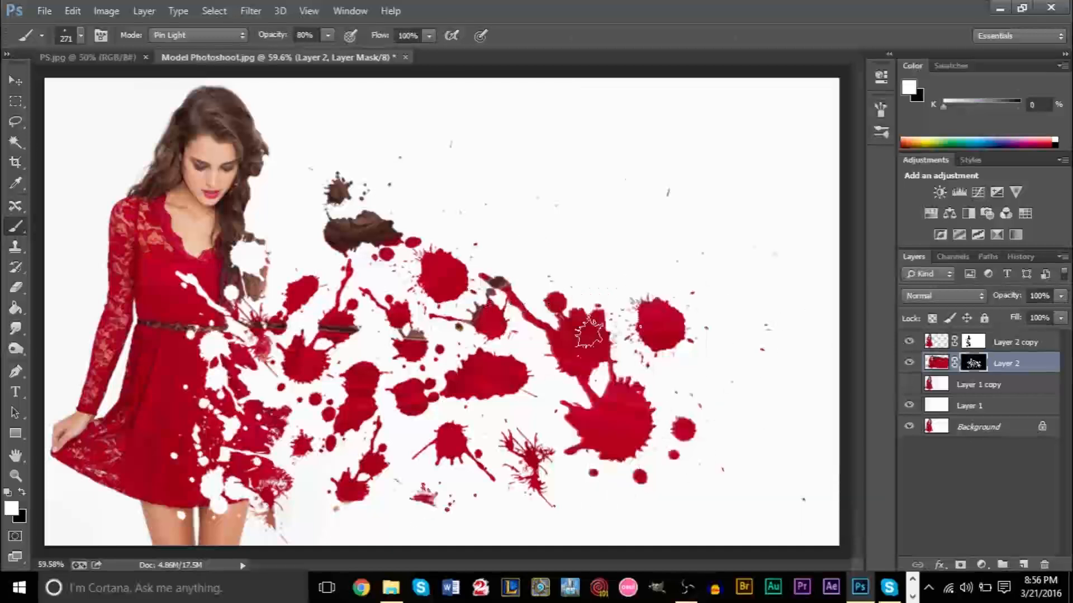